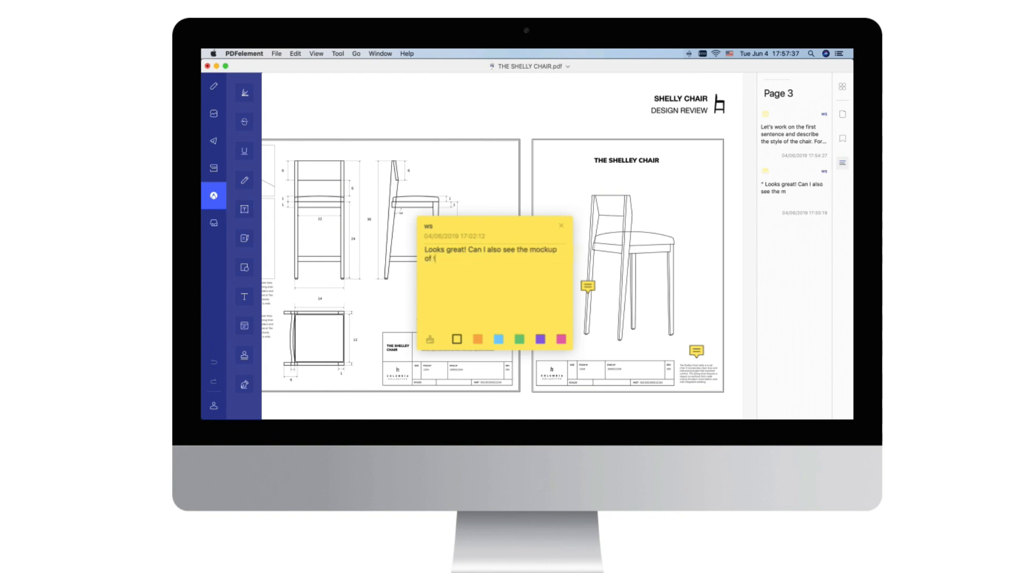
# Complete the chair drawing's sticky note with "the table height option for the design" after "Can I also see the mockup of"
pyautogui.write('the table height option for the design')
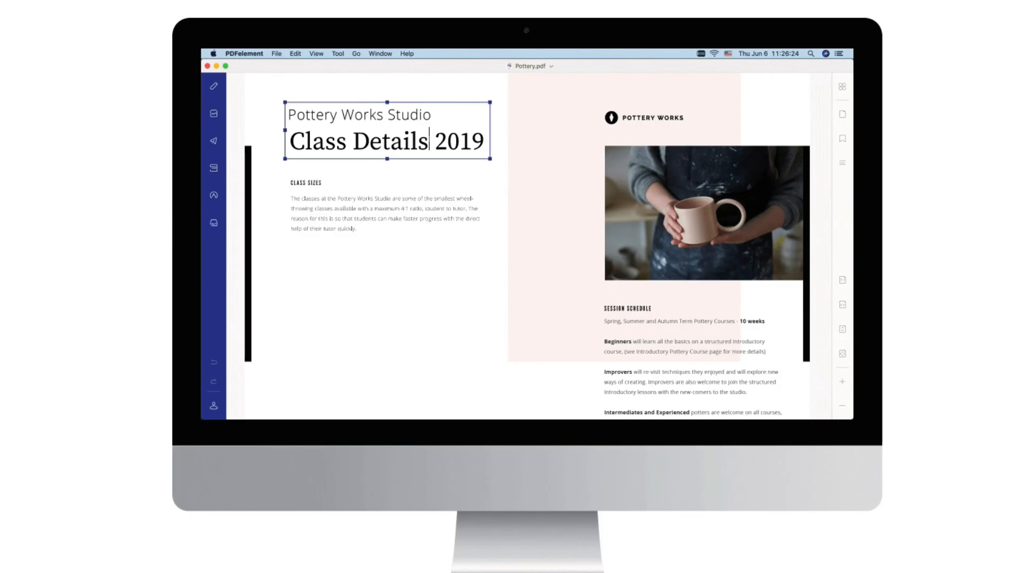
# Delete the words "Class Details" from the "Class Details 2019" heading in the pottery brochure
pyautogui.moveTo(289, 141); pyautogui.dragTo(431, 141)
pyautogui.press('BackSpace')
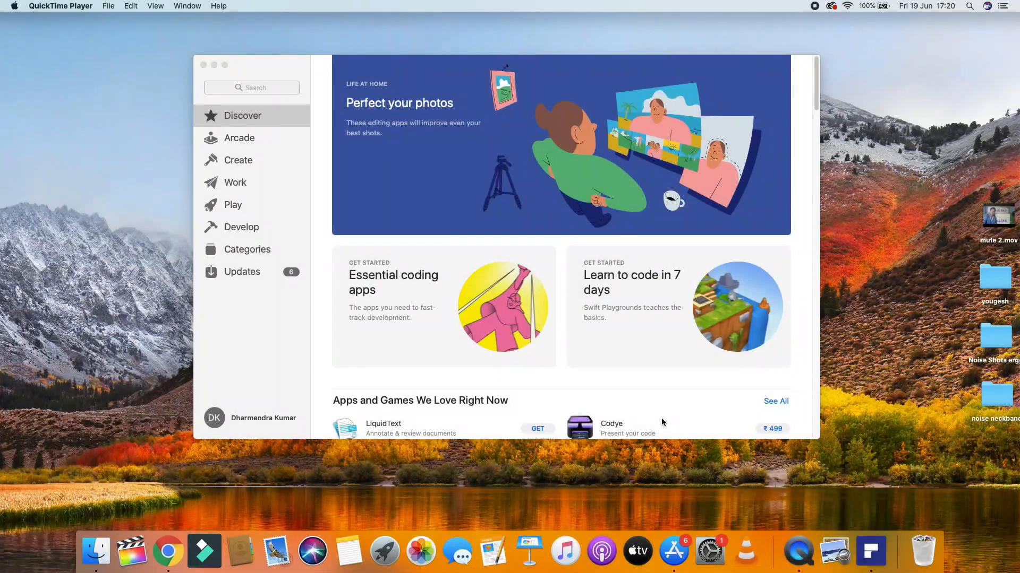
# Search the App Store for "pdf element 7" and open the PDFelement 7 - PDF Editor page
pyautogui.click(262, 91)
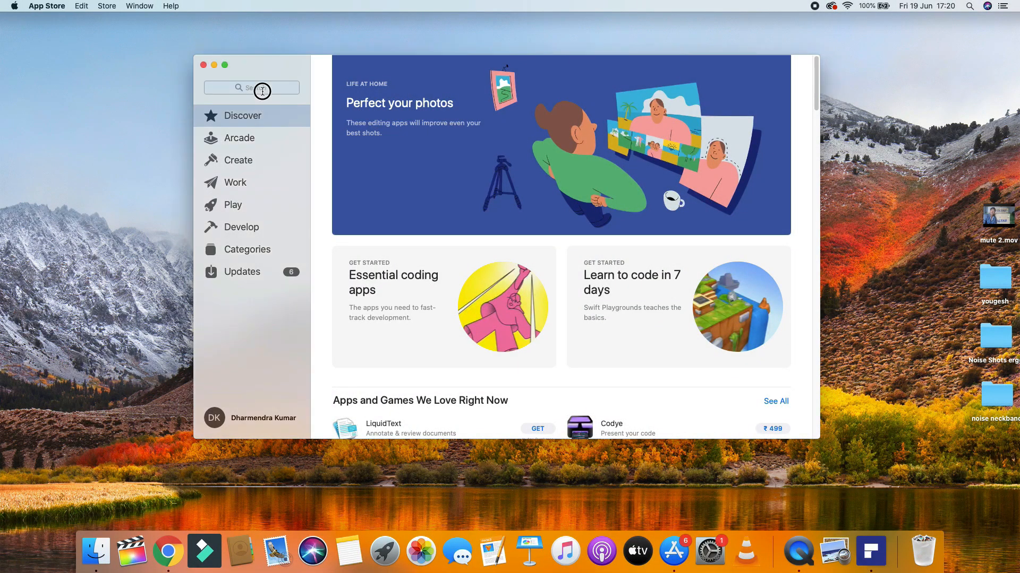
pyautogui.click(252, 88)
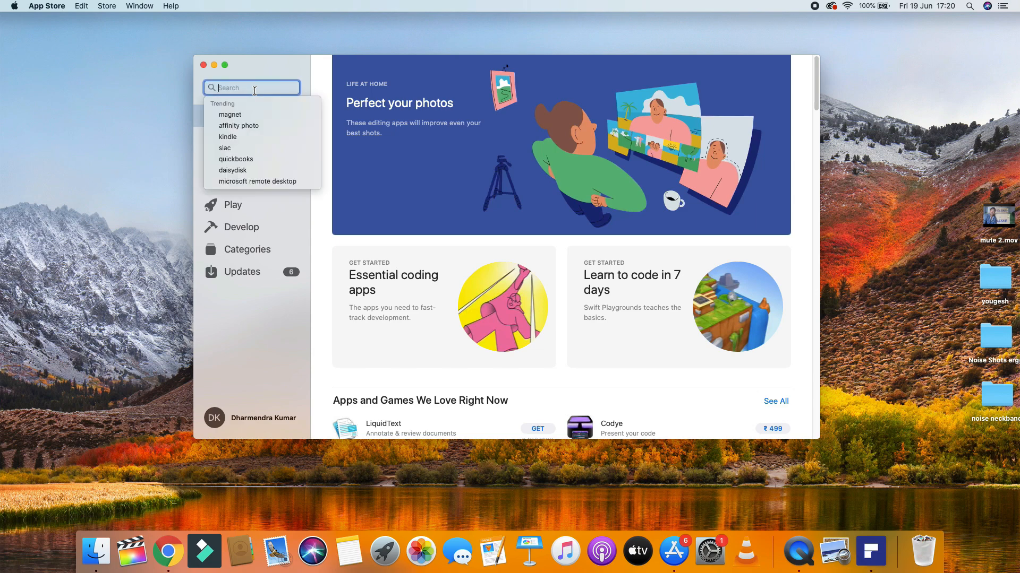
pyautogui.write('pdf element')
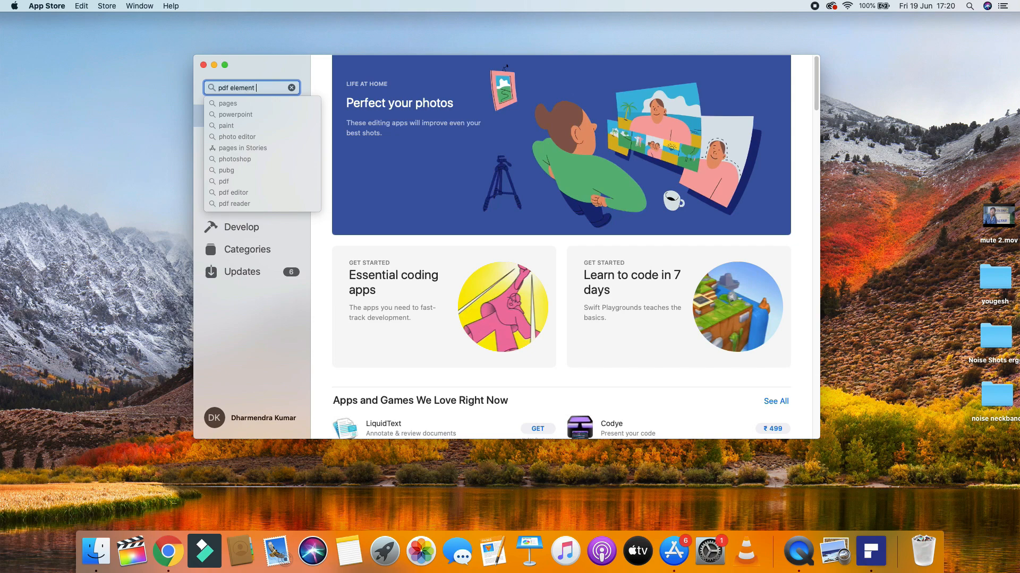
pyautogui.write('7')
pyautogui.press('Return')
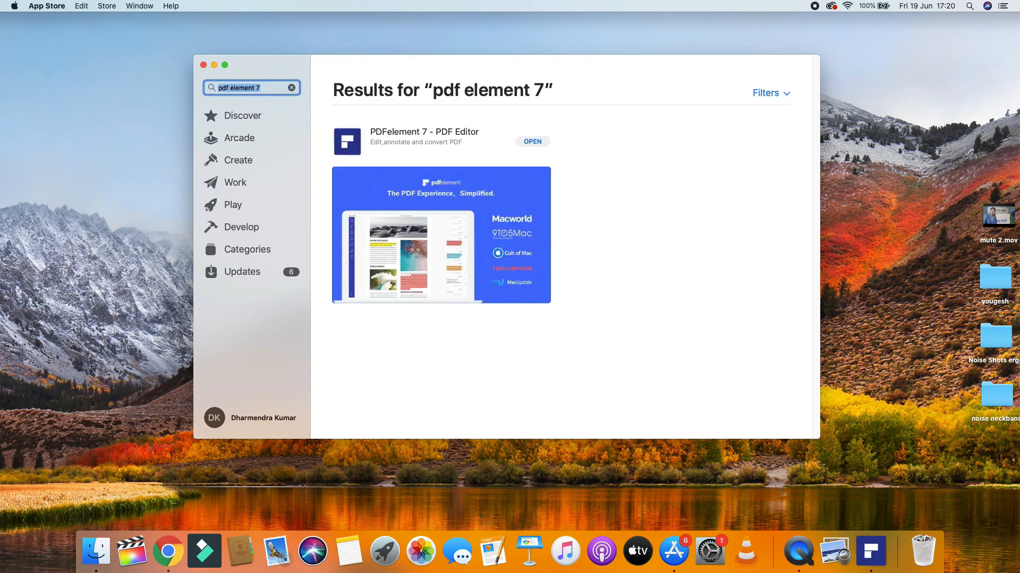
pyautogui.click(441, 214)
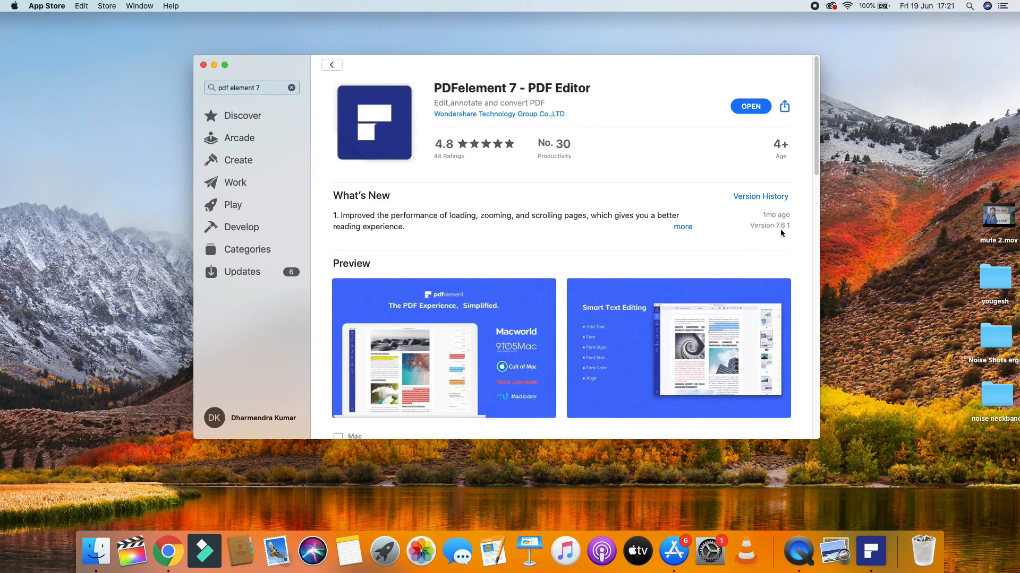
# Launch PDFelement, open the recent document "offer letter" and return to its first page
pyautogui.click(750, 109)
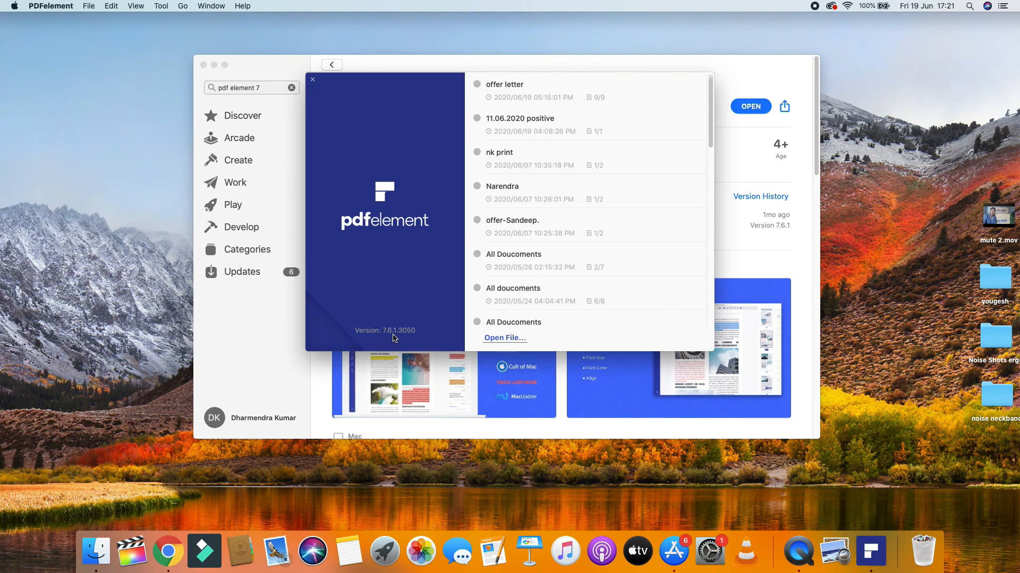
pyautogui.click(504, 86)
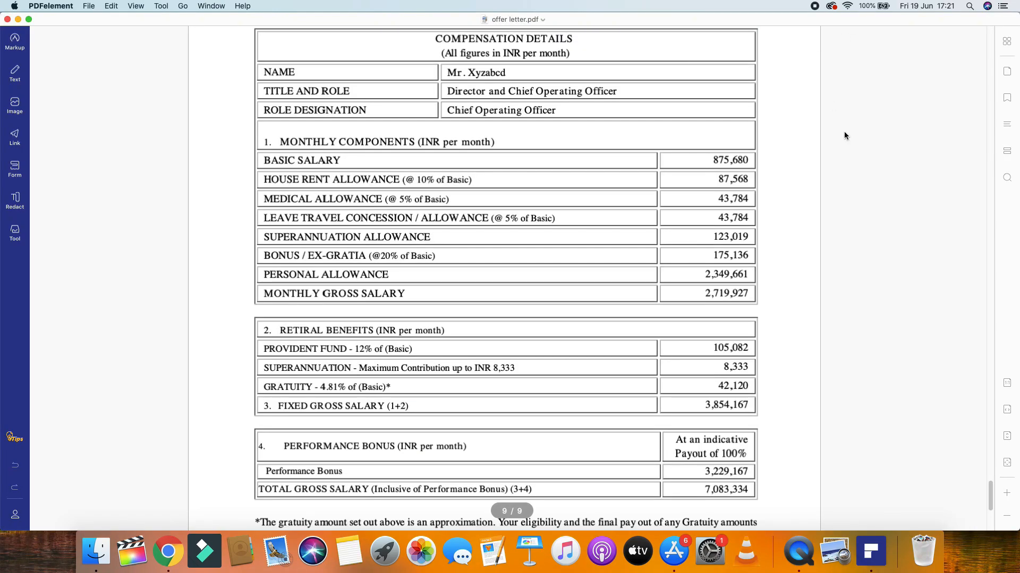
pyautogui.scroll(-5, 847, 138)
pyautogui.scroll(6, 845, 136)
pyautogui.moveTo(991, 493); pyautogui.dragTo(979, 23)
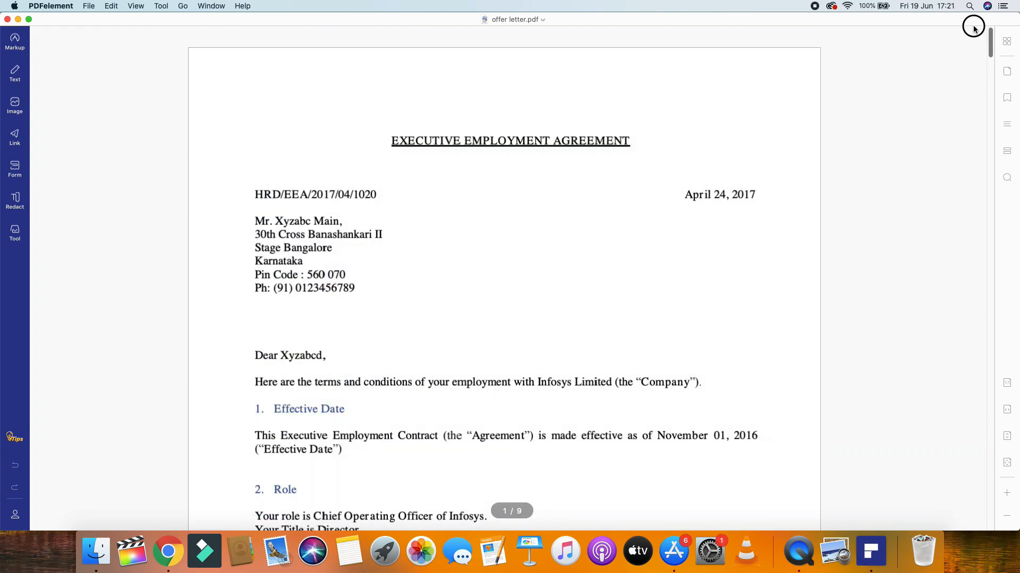
# Put away the PDFelement and App Store windows to view offer letter.pdf on the desktop, and restore the document window
pyautogui.click(18, 19)
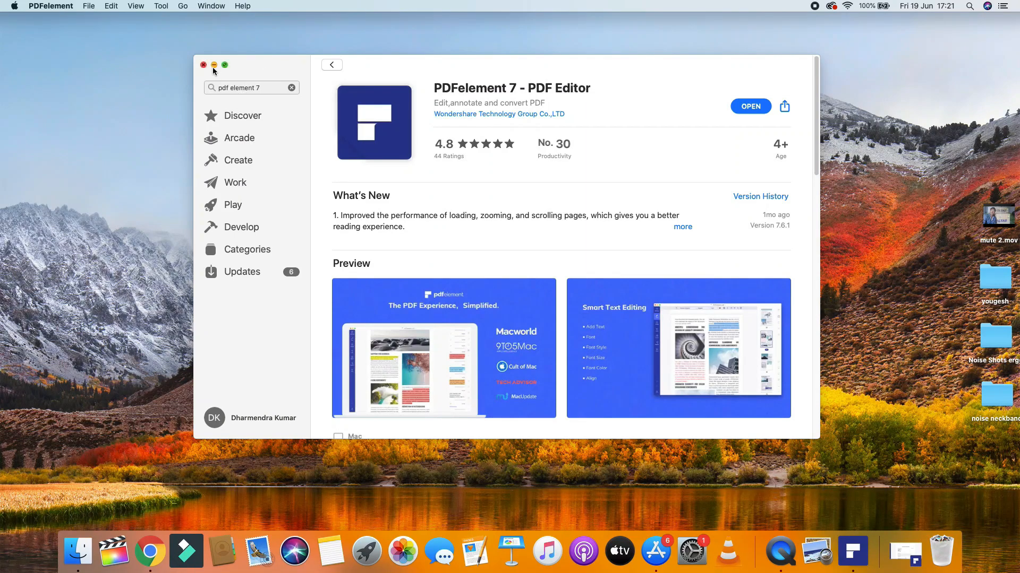
pyautogui.click(214, 70)
pyautogui.click(203, 65)
pyautogui.click(375, 144)
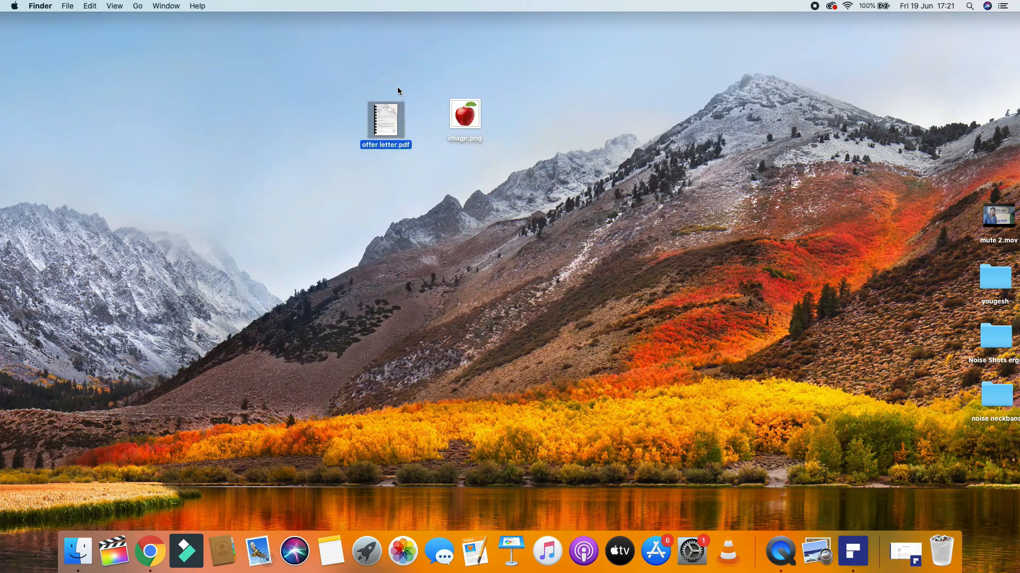
pyautogui.click(394, 179)
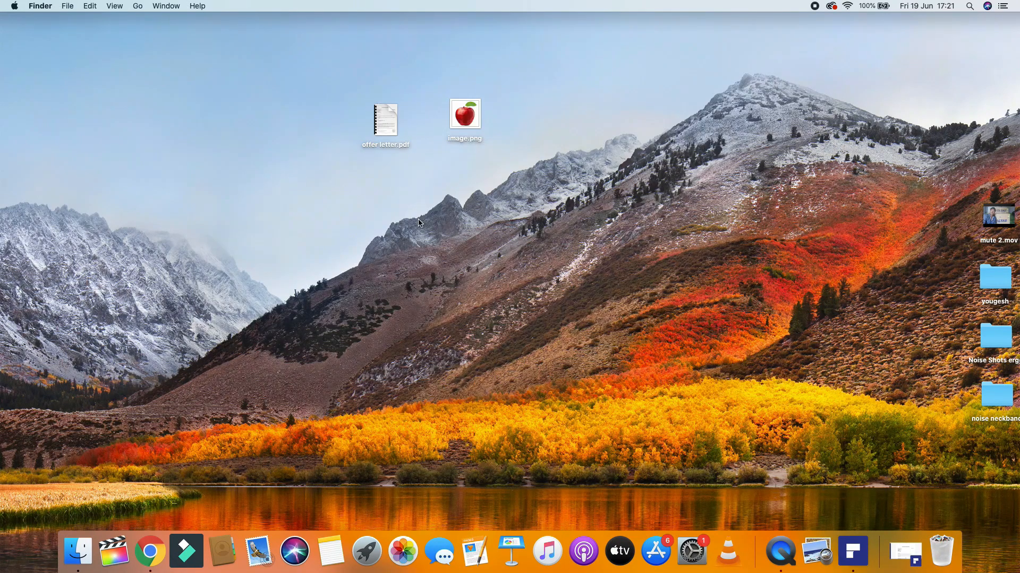
pyautogui.click(906, 558)
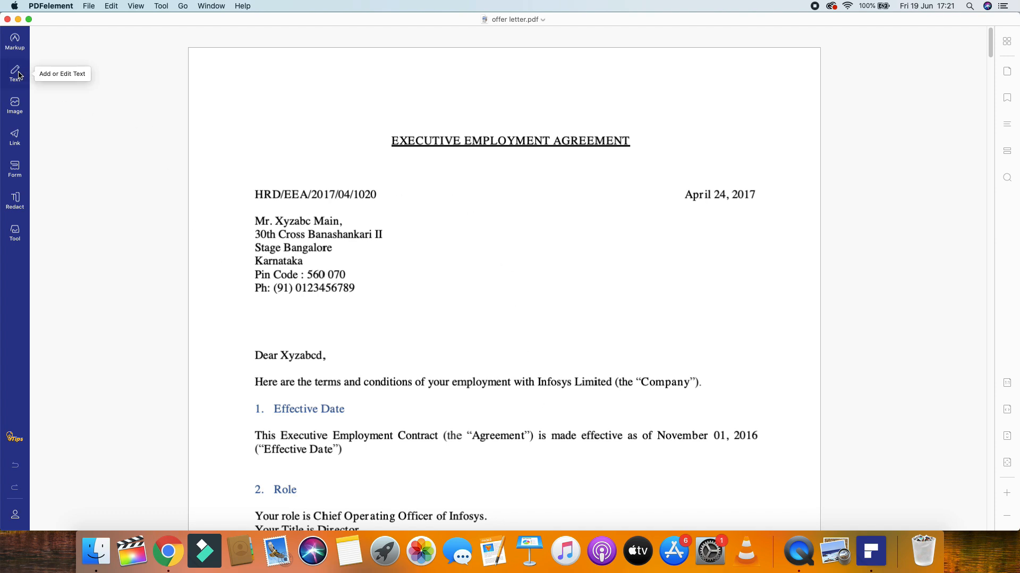
# Highlight the "For the purpose of this agreement" paragraph under Location in mint green
pyautogui.click(16, 46)
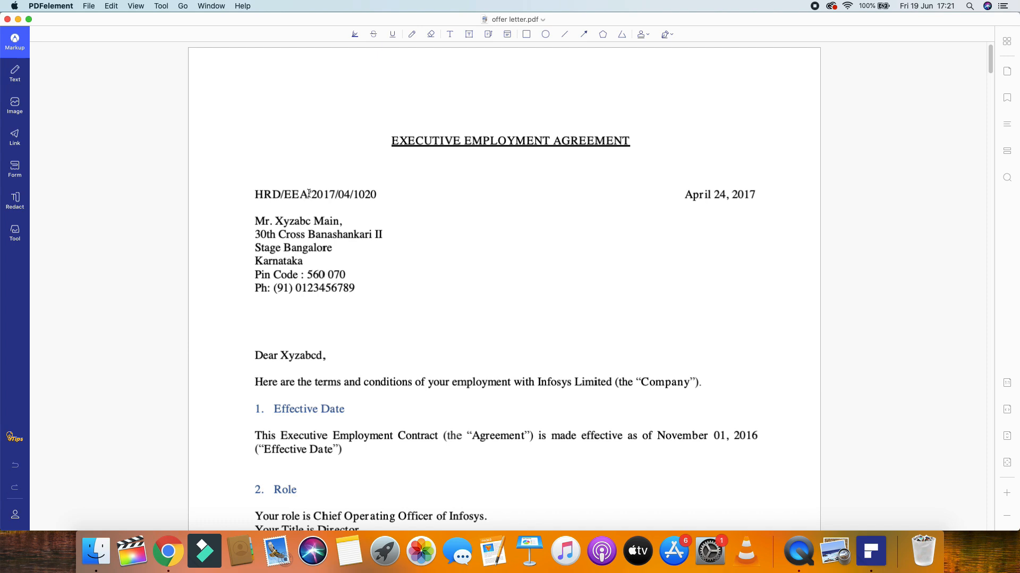
pyautogui.click(356, 35)
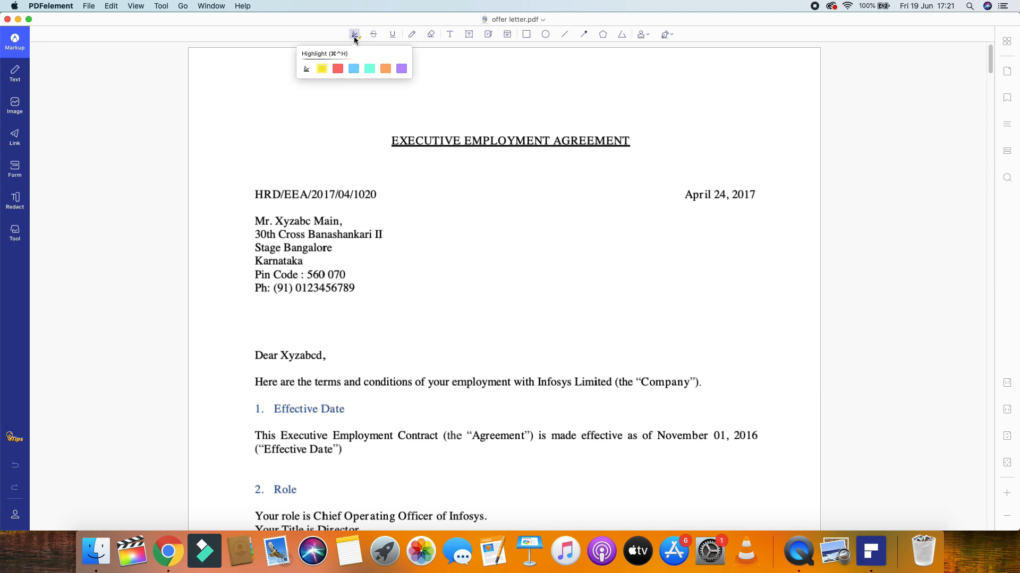
pyautogui.click(370, 71)
pyautogui.scroll(-5, 485, 358)
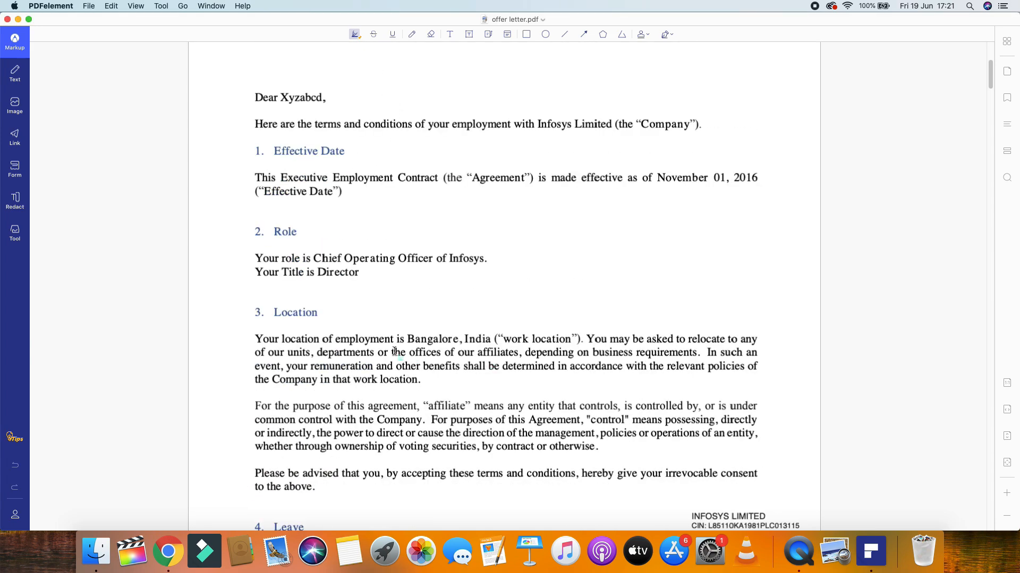
pyautogui.moveTo(255, 411); pyautogui.dragTo(627, 455)
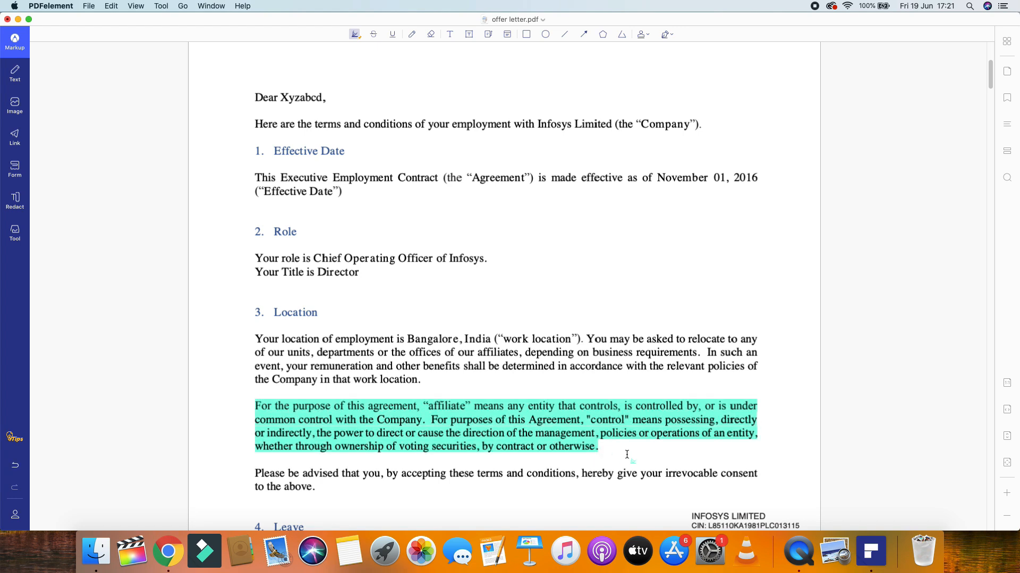
pyautogui.click(626, 455)
# Strike through the "Compensation and Benefits" heading on page 2 in red
pyautogui.click(374, 35)
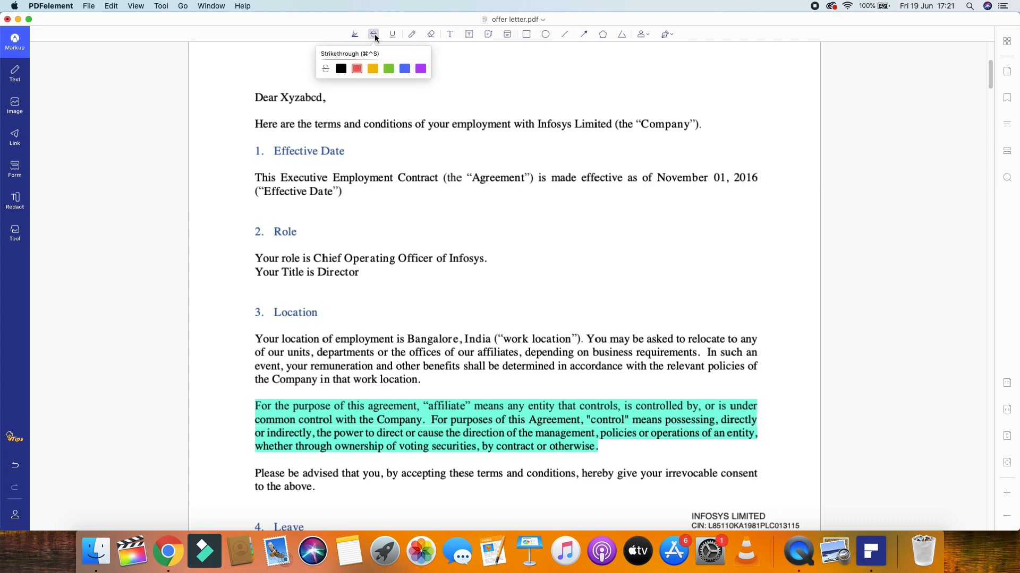
pyautogui.click(357, 69)
pyautogui.scroll(-5, 302, 190)
pyautogui.scroll(-10, 303, 191)
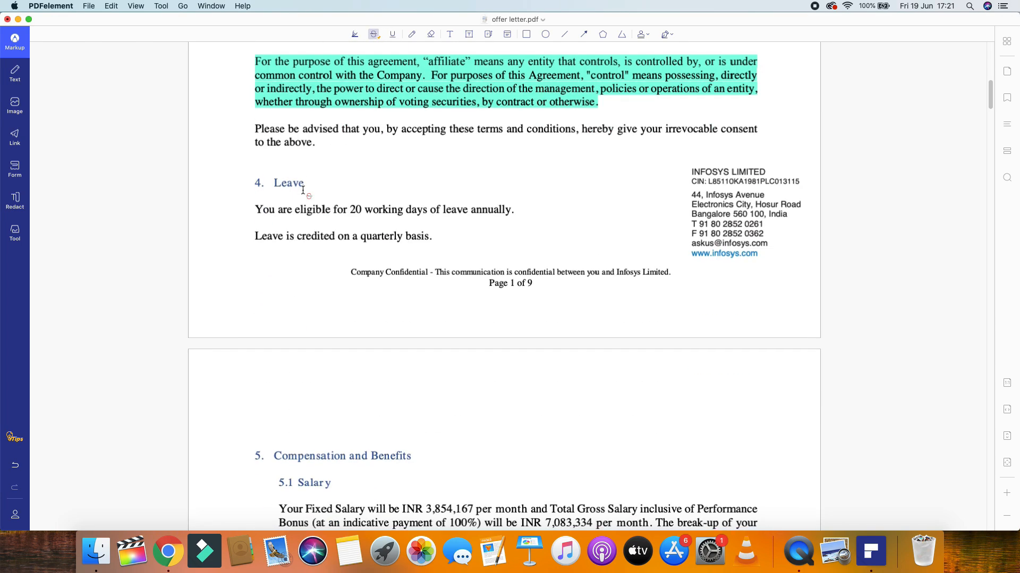
pyautogui.moveTo(274, 151); pyautogui.dragTo(420, 154)
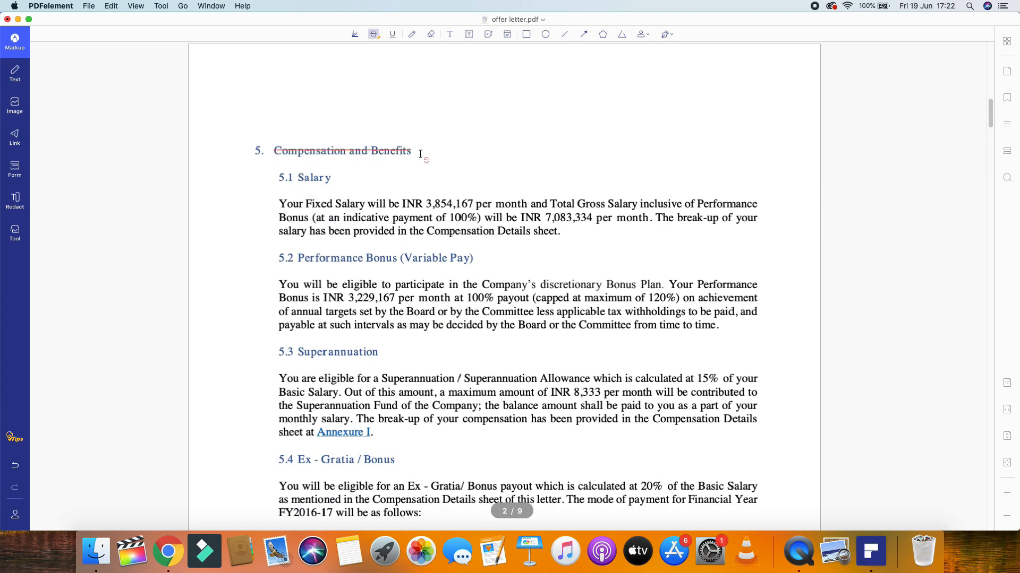
# Underline the "5.2 Performance Bonus (Variable Pay)" heading in blue
pyautogui.click(393, 35)
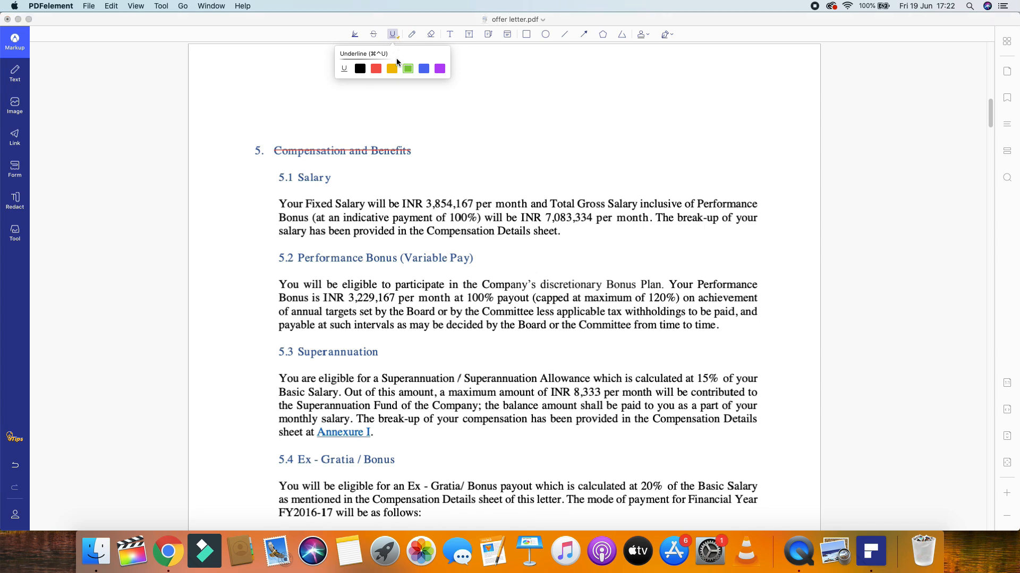
pyautogui.click(425, 72)
pyautogui.moveTo(278, 259); pyautogui.dragTo(473, 259)
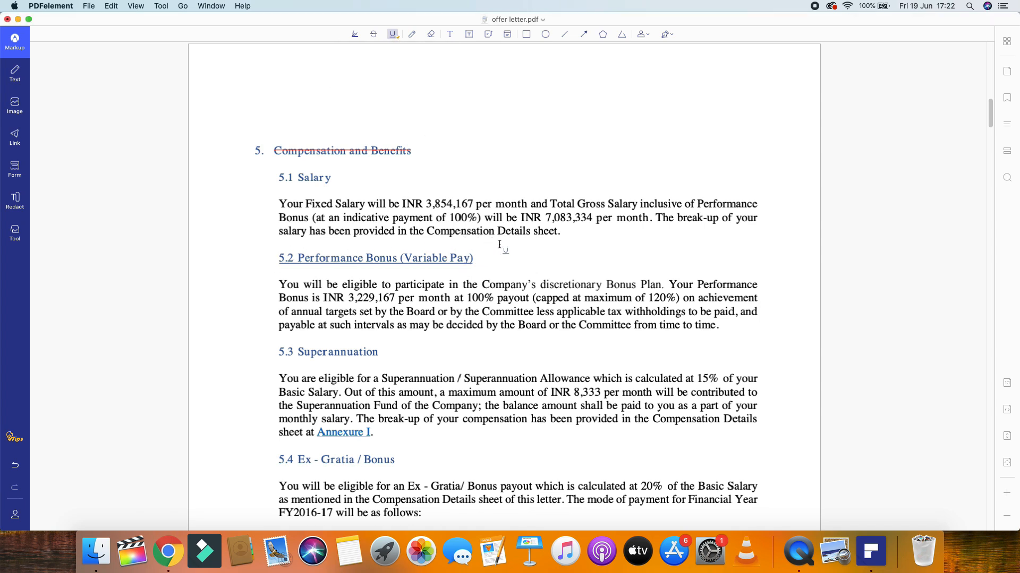
# Draw a short freehand pencil stroke in the blank area at the top of page 2 and erase it
pyautogui.click(412, 35)
pyautogui.moveTo(584, 107)
pyautogui.mouseDown()
pyautogui.moveTo(548, 125)
pyautogui.moveTo(610, 91)
pyautogui.moveTo(584, 127)
pyautogui.moveTo(608, 116)
pyautogui.mouseUp()
pyautogui.click(431, 35)
pyautogui.moveTo(531, 80)
pyautogui.mouseDown()
pyautogui.moveTo(542, 118)
pyautogui.moveTo(553, 96)
pyautogui.moveTo(602, 133)
pyautogui.moveTo(584, 151)
pyautogui.mouseUp()
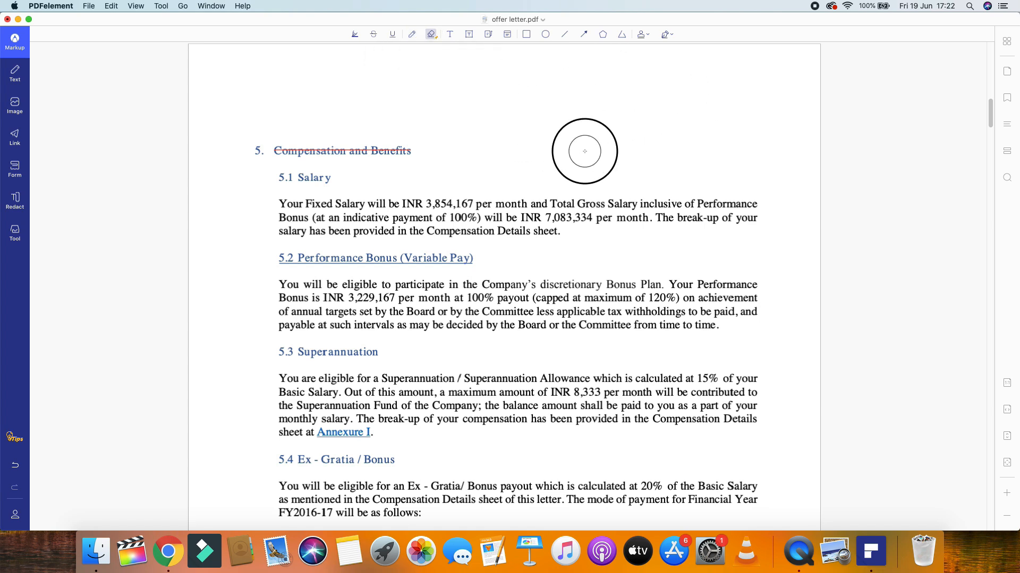
pyautogui.click(451, 37)
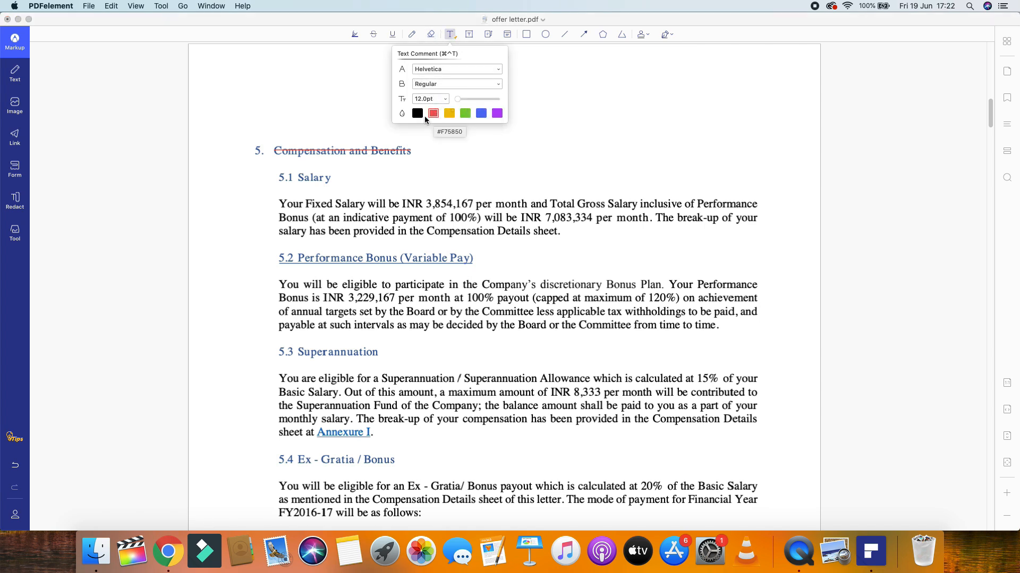
pyautogui.click(566, 107)
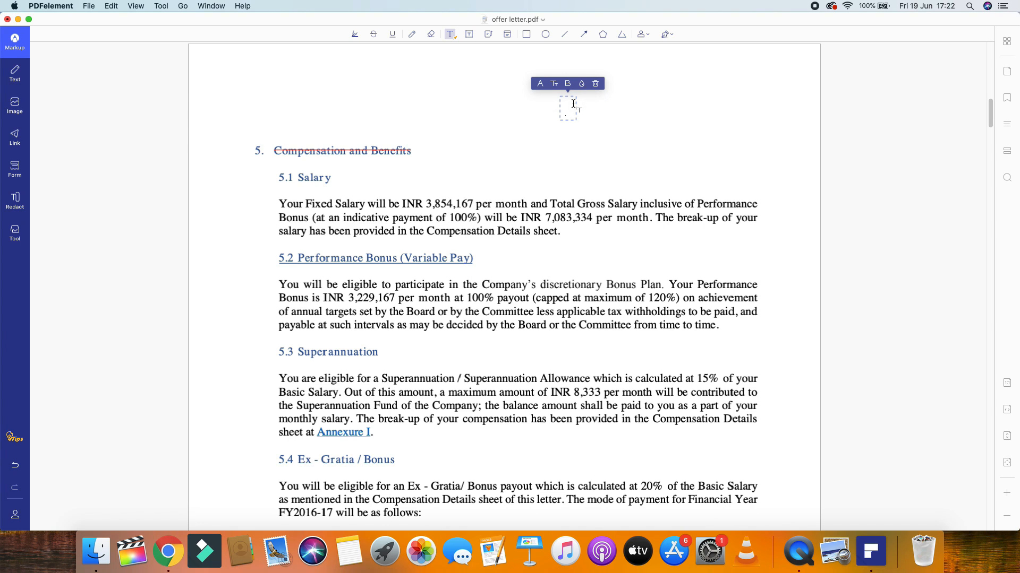
pyautogui.click(469, 35)
pyautogui.click(470, 35)
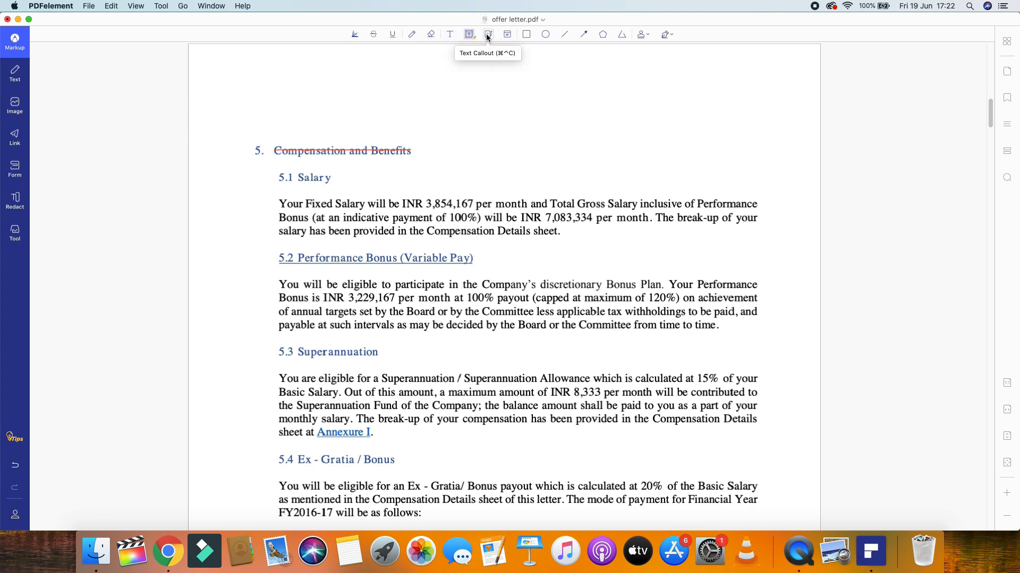
# Add an empty green text callout beside section 5.5 Other Allowances, with its arrow ending at the level of the 5.6 Taxes heading
pyautogui.click(488, 35)
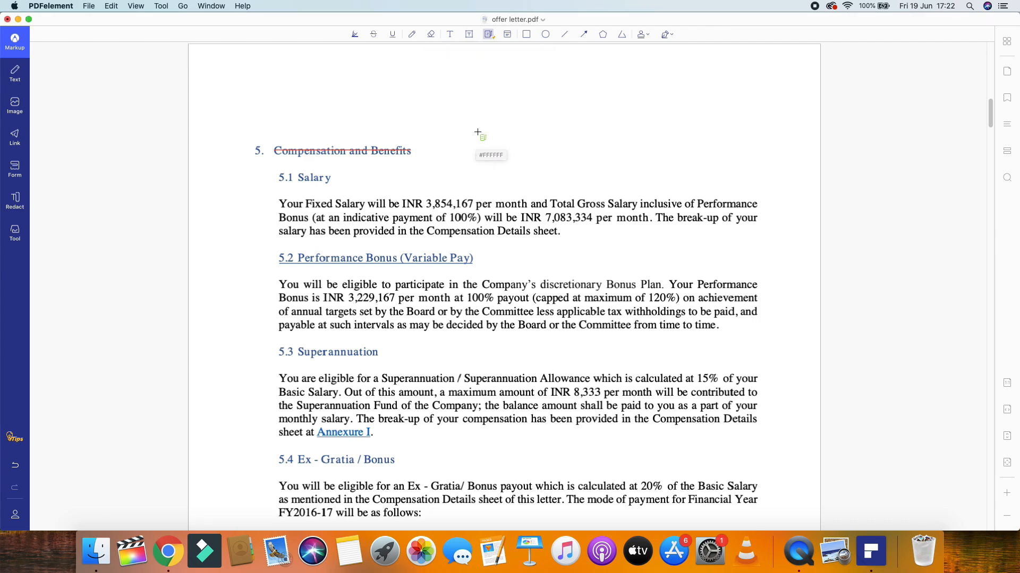
pyautogui.scroll(-5, 354, 280)
pyautogui.scroll(-5, 326, 273)
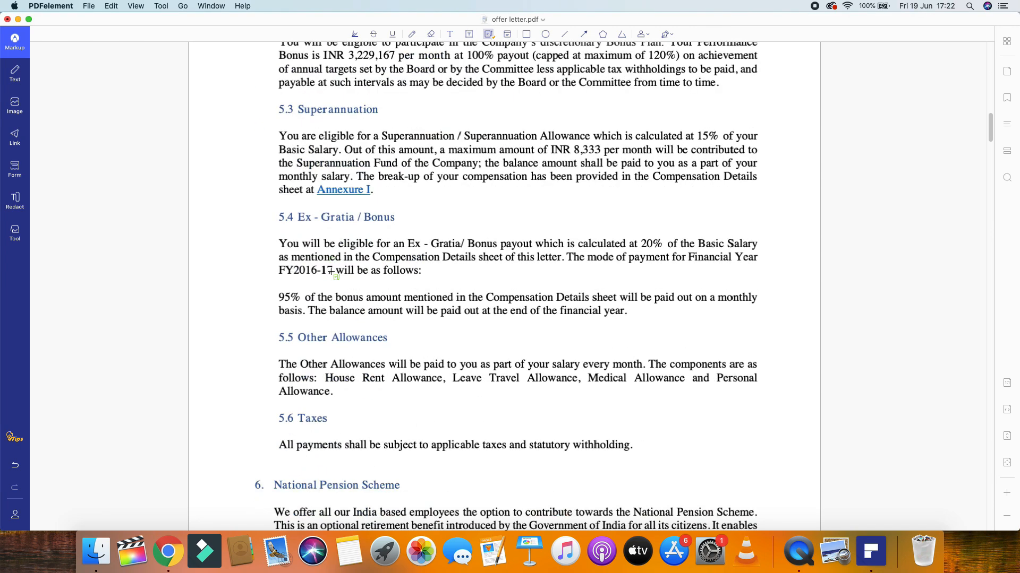
pyautogui.scroll(-5, 483, 289)
pyautogui.click(656, 292)
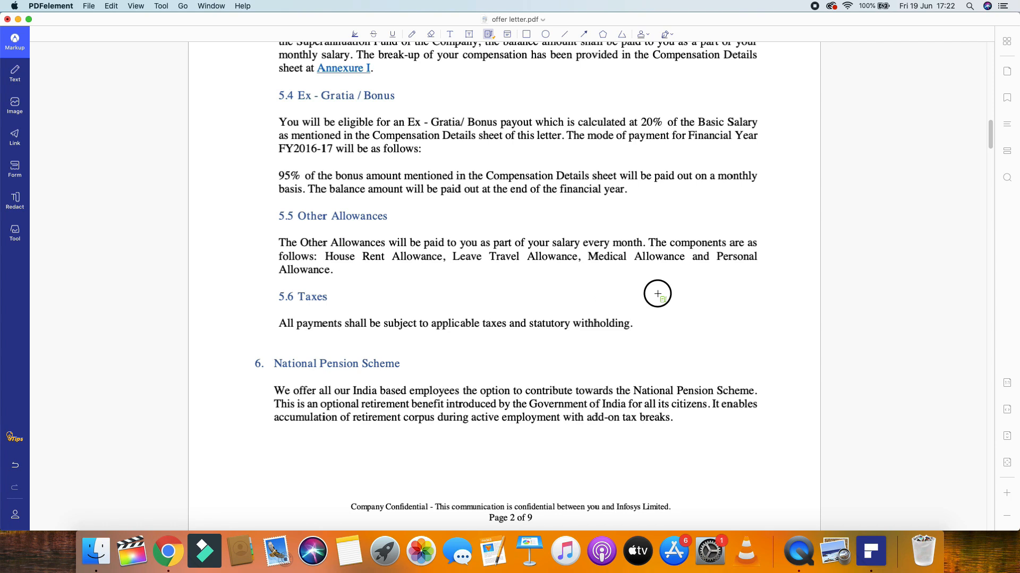
pyautogui.click(736, 336)
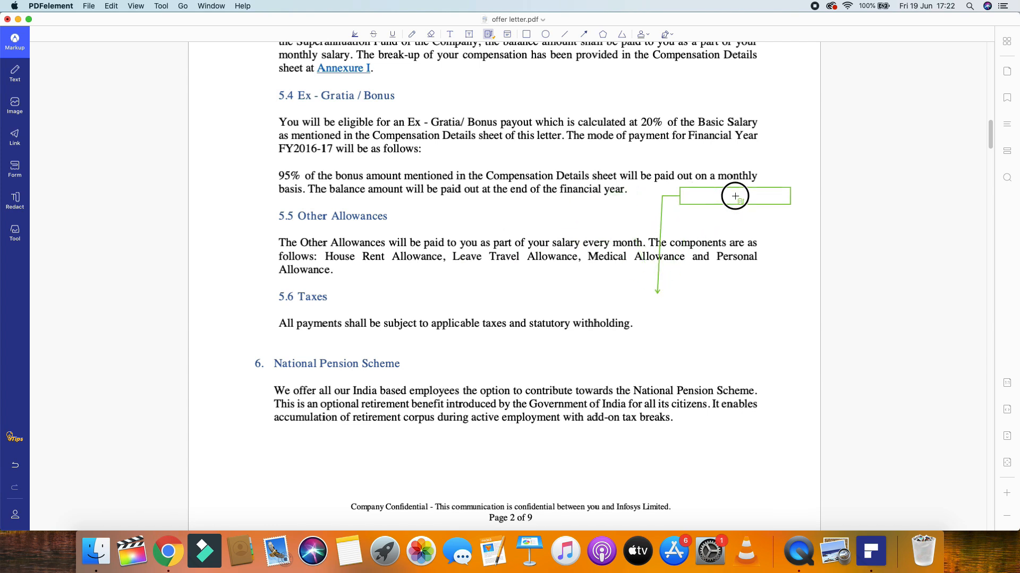
pyautogui.click(740, 219)
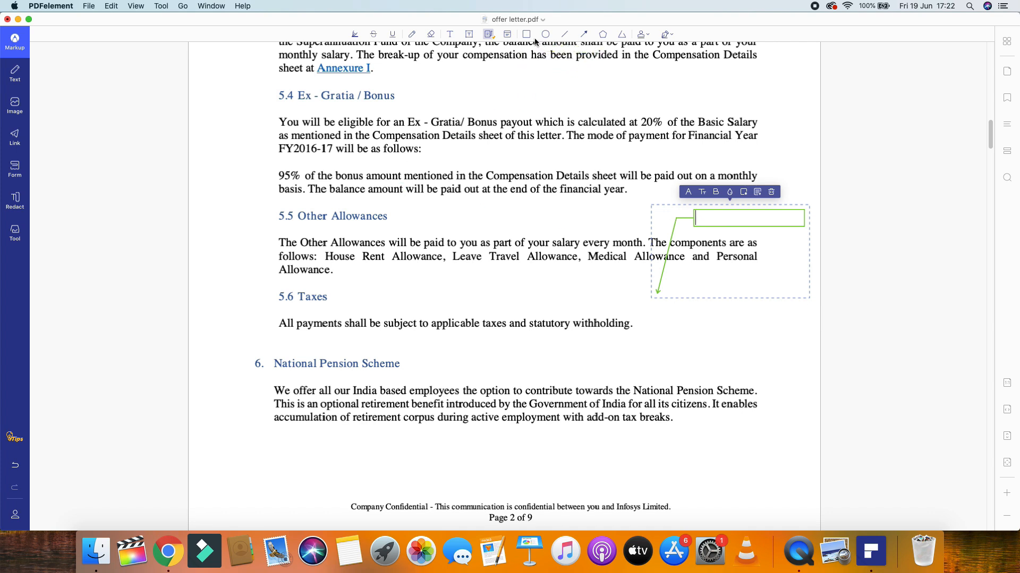
# Place blank yellow sticky notes above the Insurance heading on page 3 and below the page 2 footer, and close the note window
pyautogui.click(509, 36)
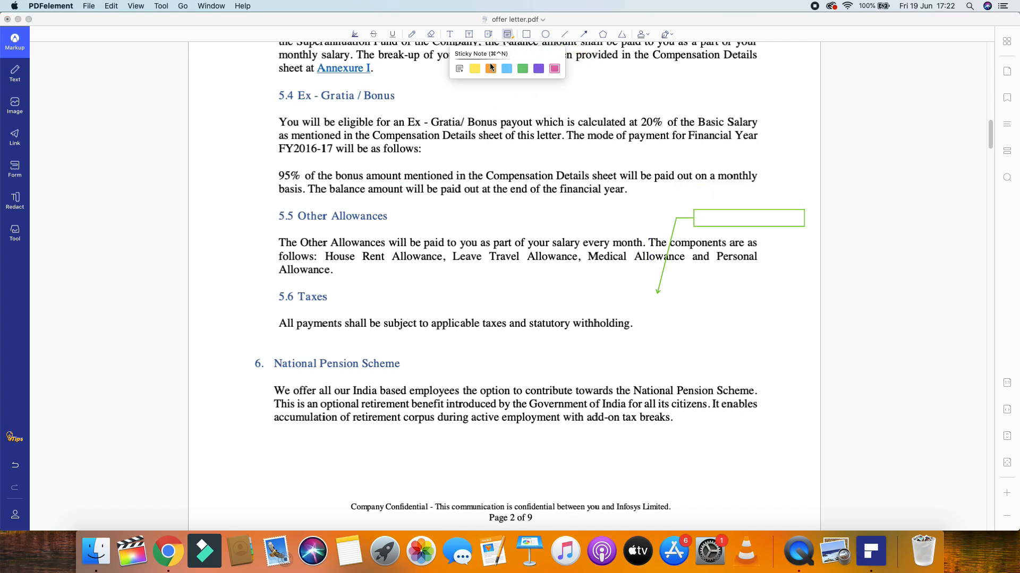
pyautogui.click(473, 70)
pyautogui.scroll(-8, 537, 218)
pyautogui.scroll(-3, 534, 215)
pyautogui.click(372, 181)
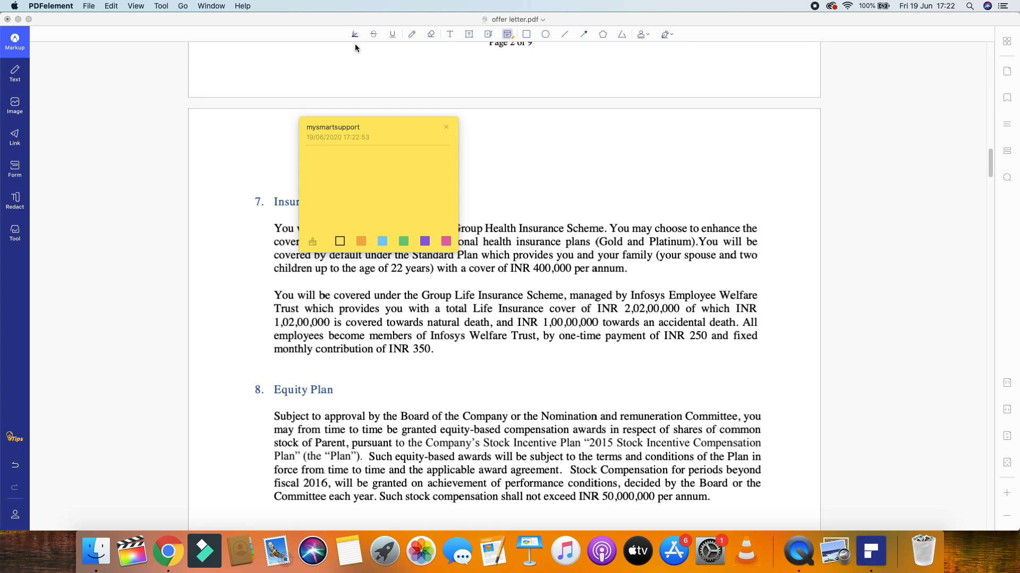
pyautogui.moveTo(430, 125); pyautogui.dragTo(594, 22)
pyautogui.click(610, 23)
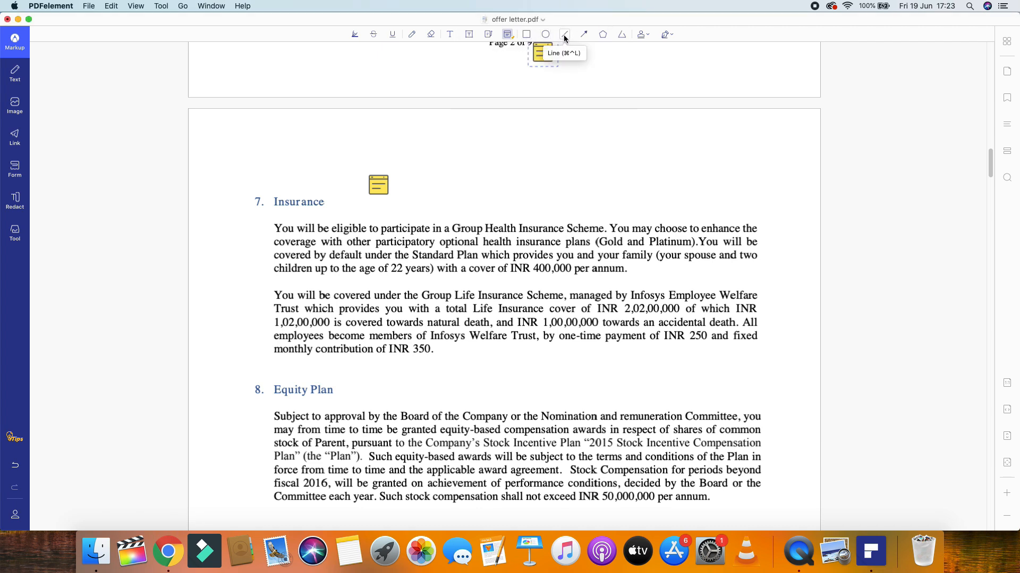
# Draw a red arrow on page 3 from beside the Expenses heading up to the end of the Equity Plan paragraph
pyautogui.click(584, 34)
pyautogui.scroll(-5, 479, 301)
pyautogui.moveTo(361, 328); pyautogui.dragTo(492, 289)
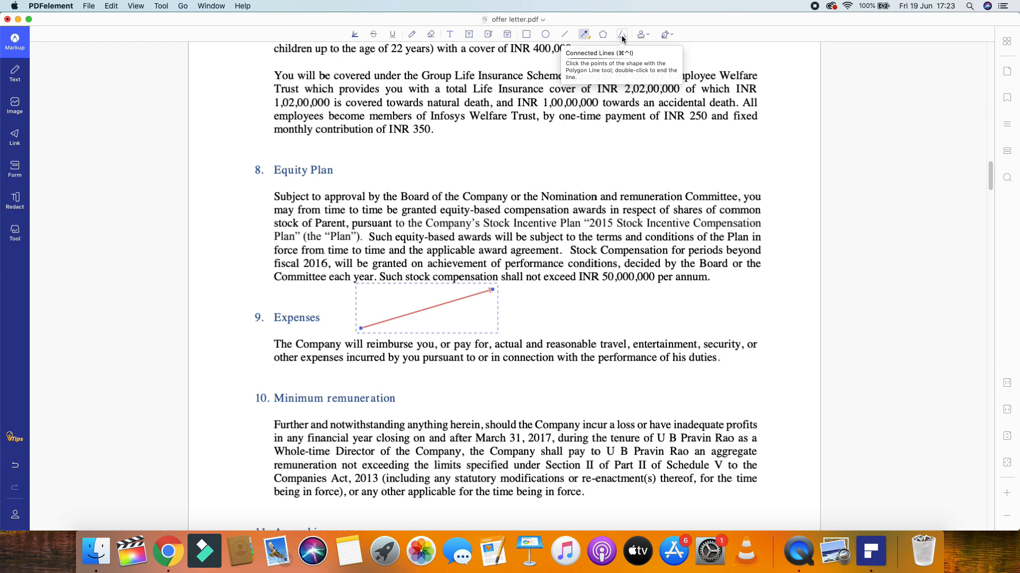
# Place the green APPROVED date stamp beside the page 3 footer and adjust its size and position
pyautogui.click(643, 35)
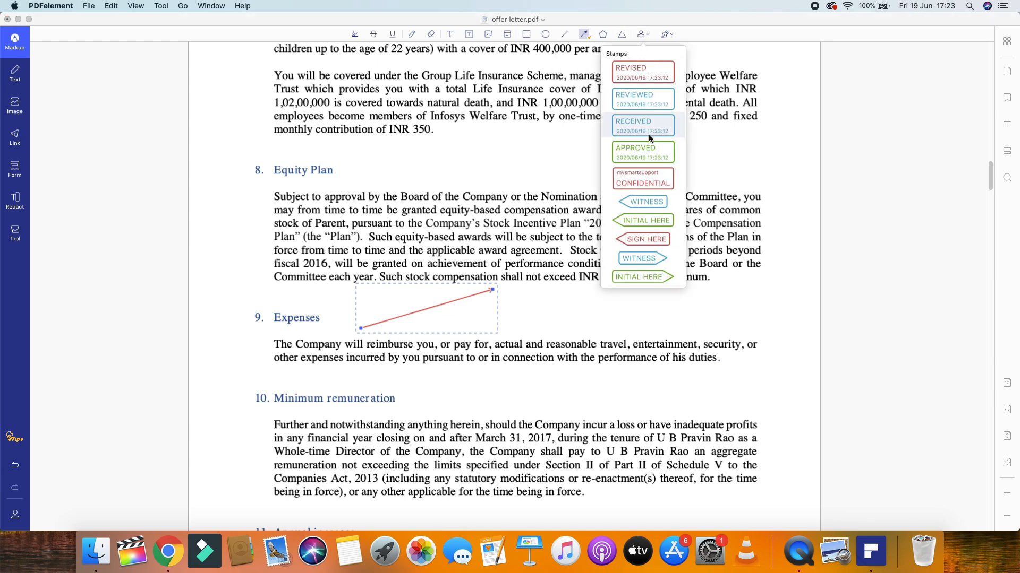
pyautogui.click(643, 152)
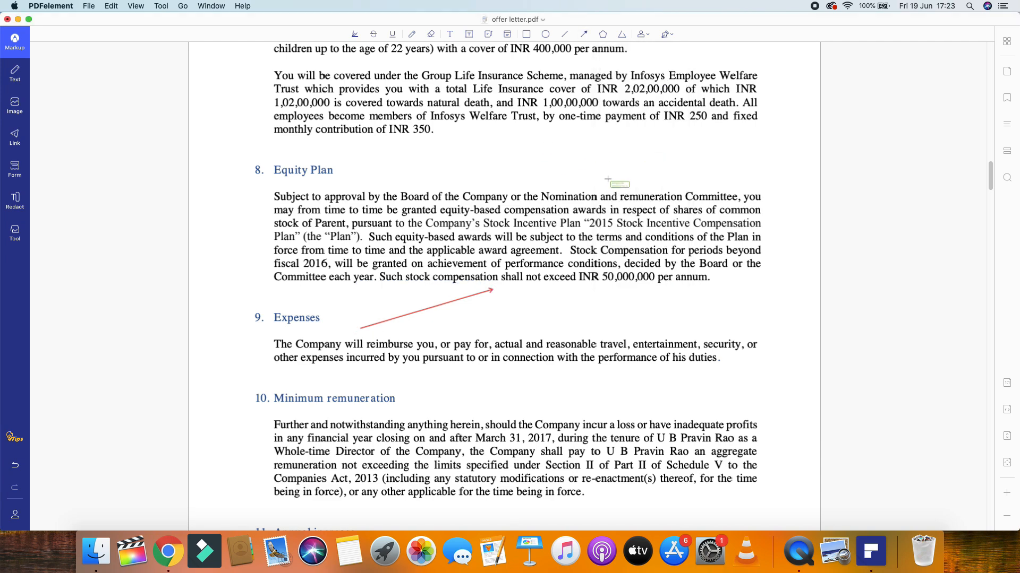
pyautogui.scroll(-10, 605, 213)
pyautogui.click(717, 318)
pyautogui.moveTo(728, 317); pyautogui.dragTo(750, 326)
pyautogui.moveTo(671, 301); pyautogui.dragTo(719, 322)
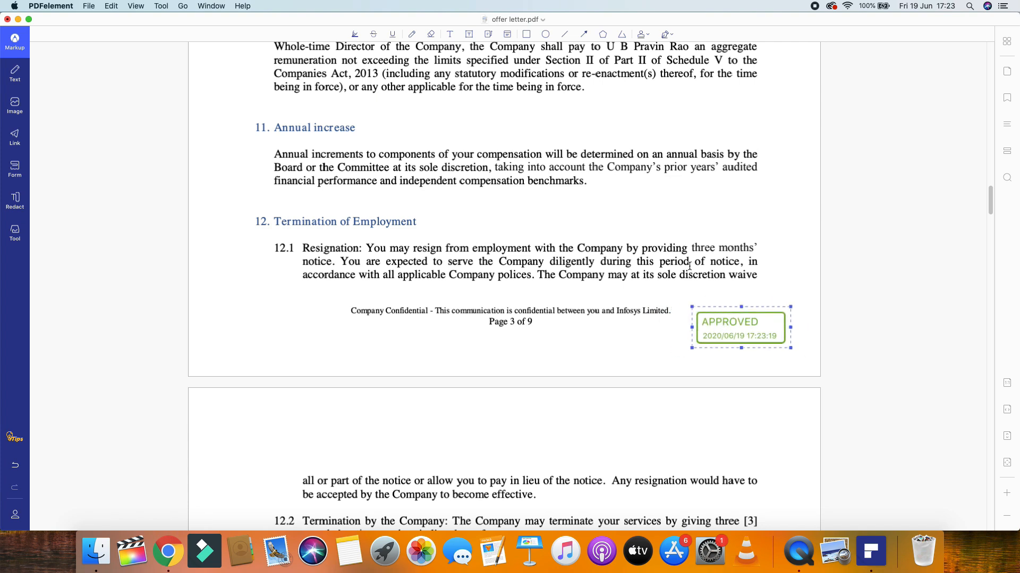
# Place the saved handwritten signature beside the page 4 footer, resizing and moving it into the blank space after the confidentiality line
pyautogui.click(644, 36)
pyautogui.click(668, 35)
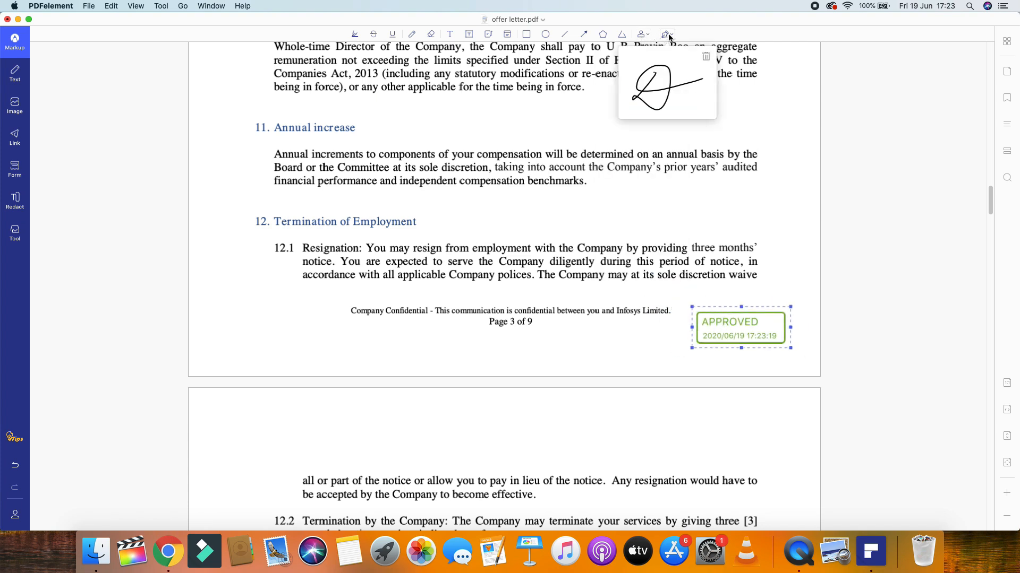
pyautogui.click(661, 84)
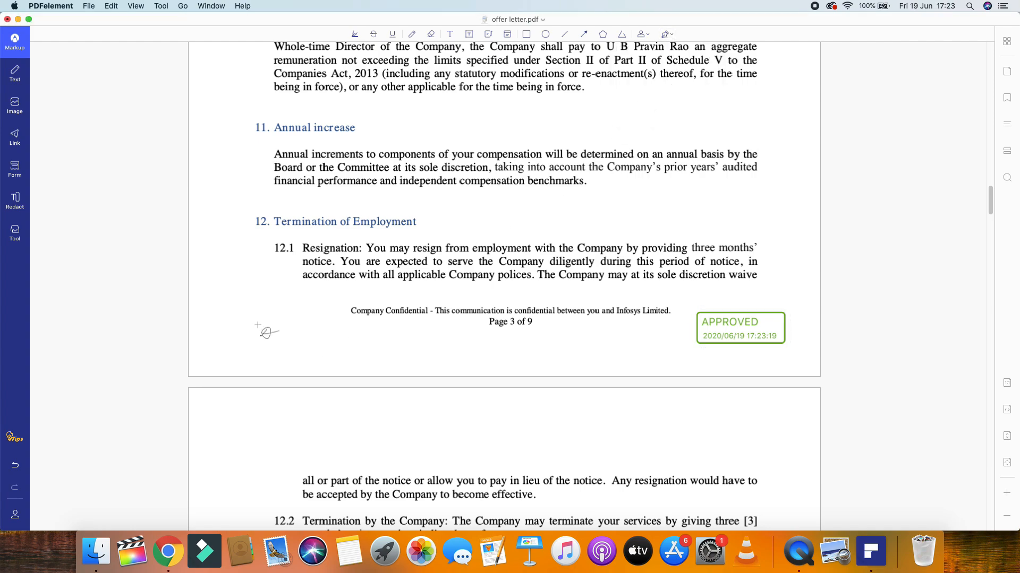
pyautogui.scroll(-5, 424, 345)
pyautogui.scroll(-15, 418, 313)
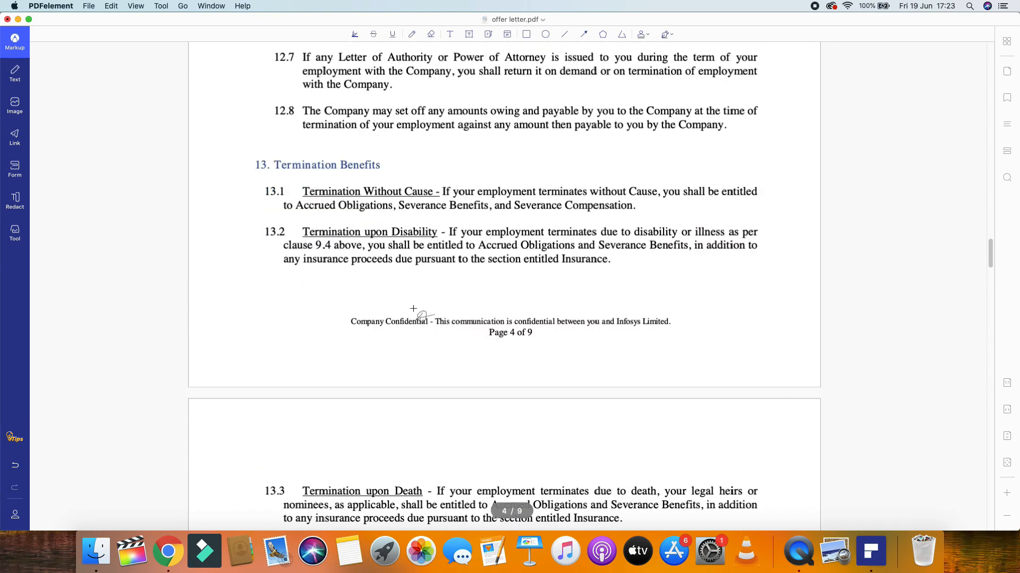
pyautogui.click(722, 207)
pyautogui.moveTo(619, 274); pyautogui.dragTo(720, 208)
pyautogui.moveTo(770, 174); pyautogui.dragTo(732, 228)
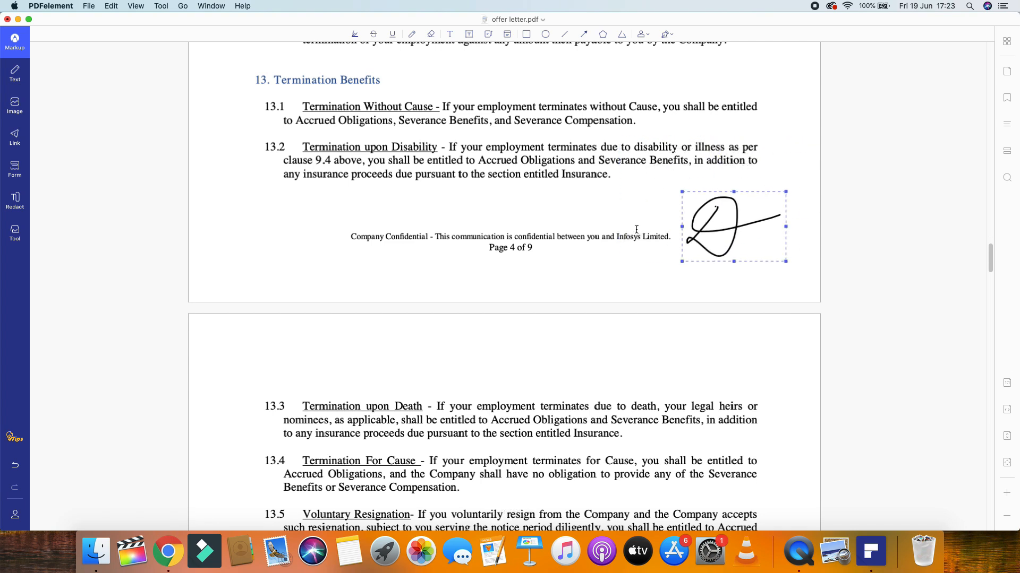
# Enter text editing mode and select the recipient's address block on page 1
pyautogui.click(16, 78)
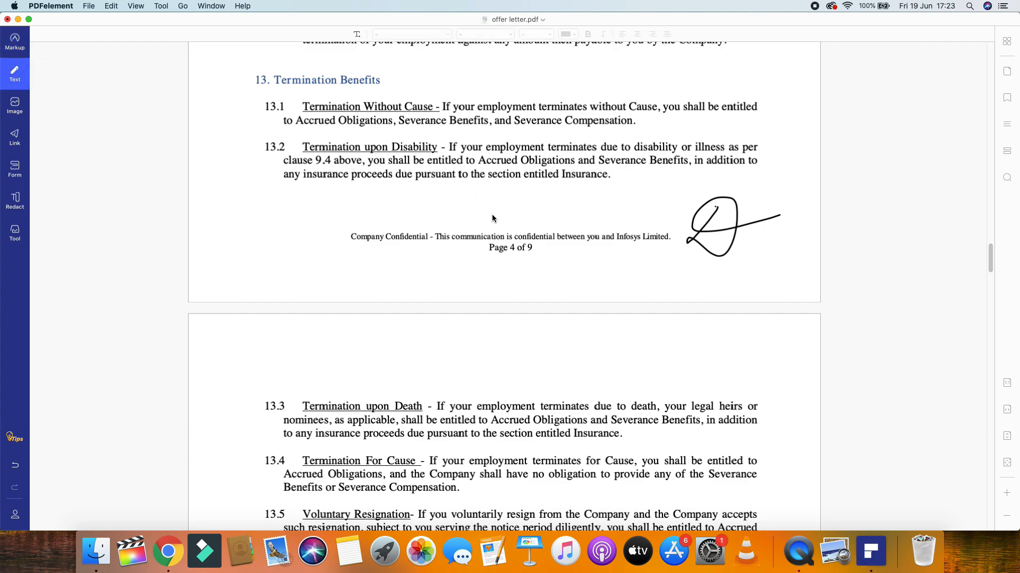
pyautogui.scroll(-5, 496, 217)
pyautogui.scroll(15, 489, 217)
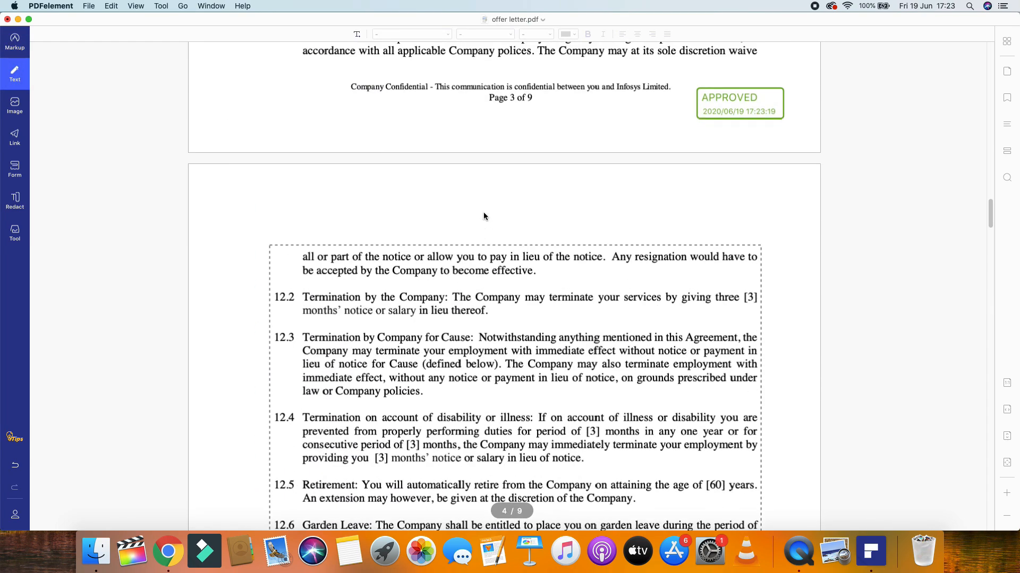
pyautogui.scroll(5, 484, 213)
pyautogui.moveTo(990, 202); pyautogui.dragTo(991, 43)
pyautogui.click(492, 164)
pyautogui.click(301, 248)
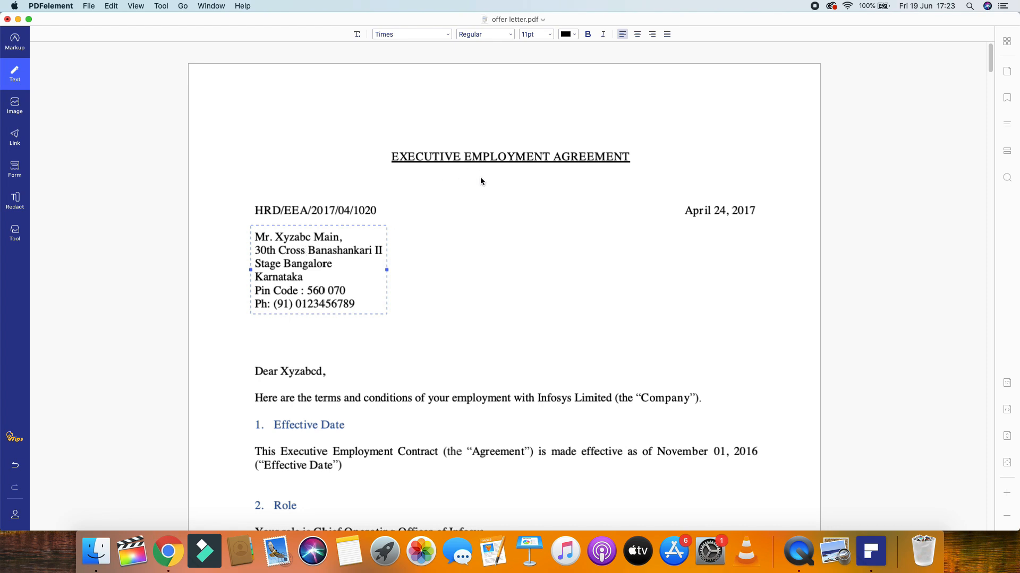
# Replace the recipient's name in the "Dear" salutation on page 1 with another first name
pyautogui.scroll(-3, 473, 328)
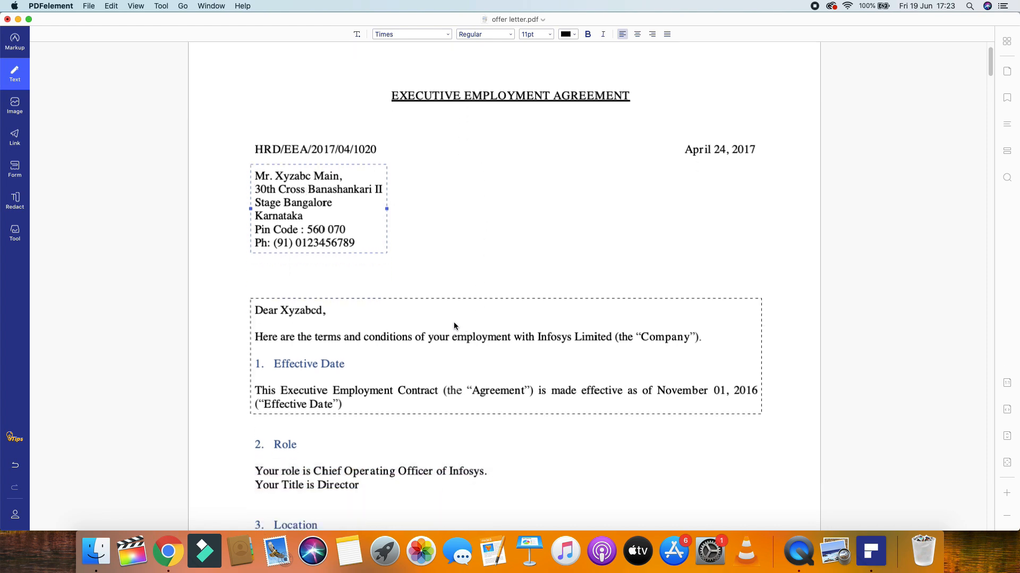
pyautogui.click(299, 314)
pyautogui.click(304, 312)
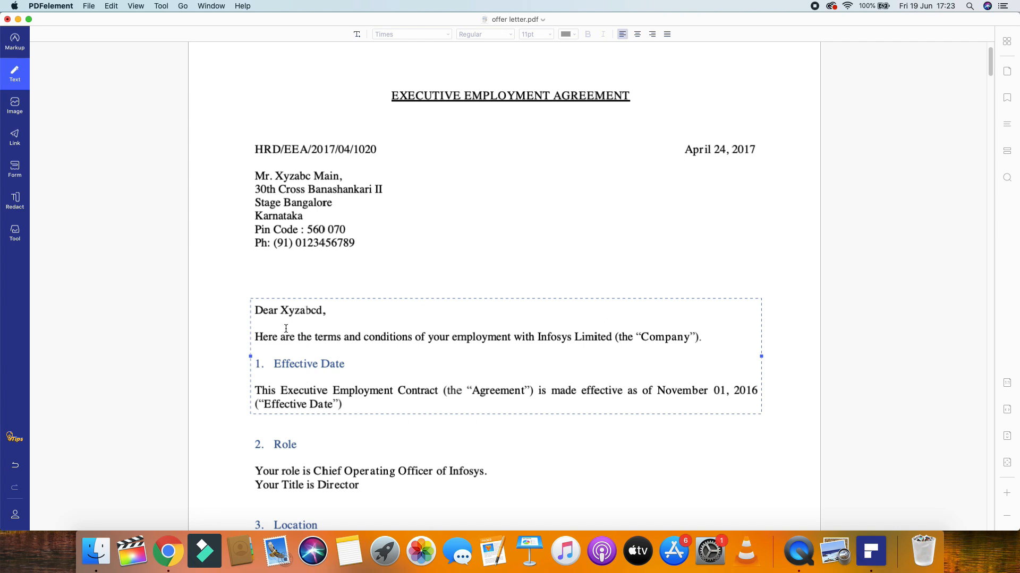
pyautogui.click(325, 316)
pyautogui.press('BackSpace')
pyautogui.press('BackSpace')
pyautogui.press('BackSpace')
pyautogui.press('BackSpace')
pyautogui.write('D')
# Add the text "Application" in green italic Helvetica beside the EXECUTIVE EMPLOYMENT AGREEMENT title
pyautogui.click(358, 35)
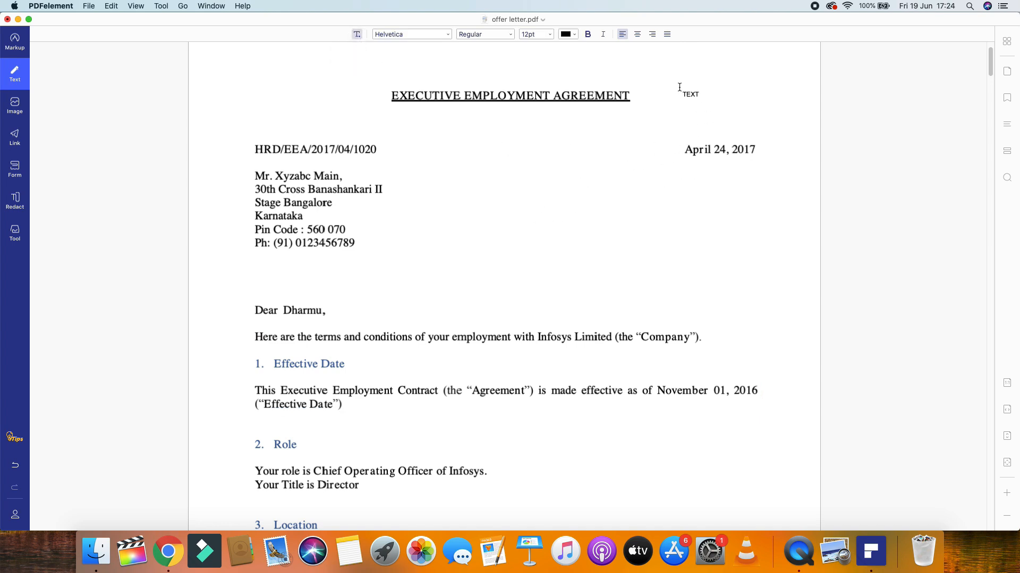
pyautogui.click(687, 104)
pyautogui.click(495, 35)
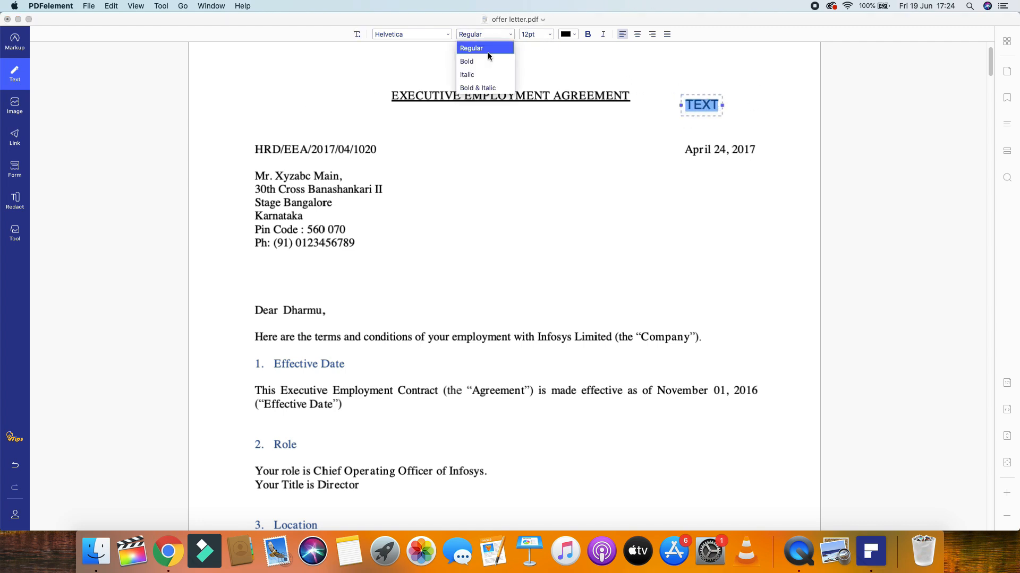
pyautogui.click(470, 75)
pyautogui.click(571, 34)
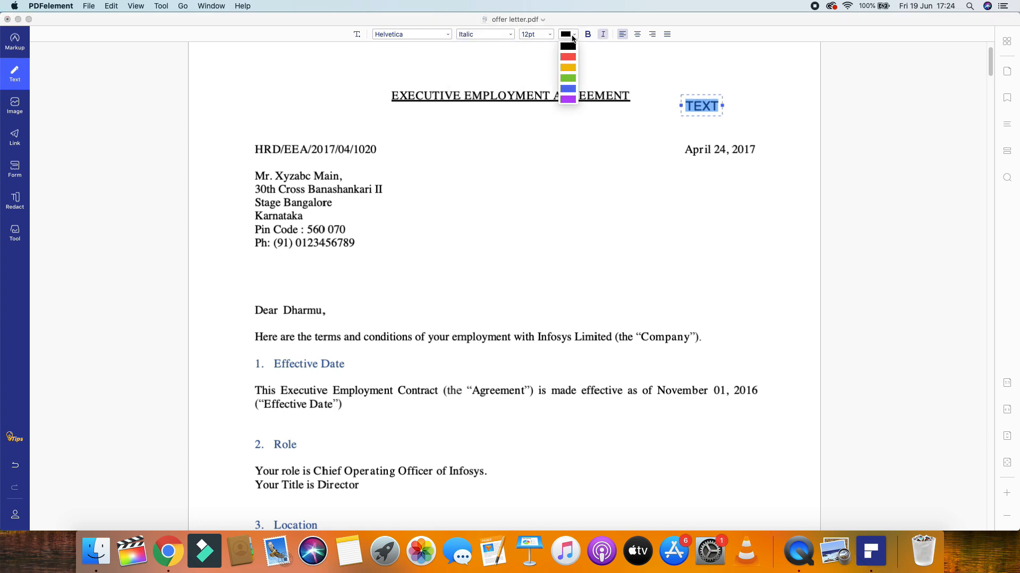
pyautogui.click(569, 79)
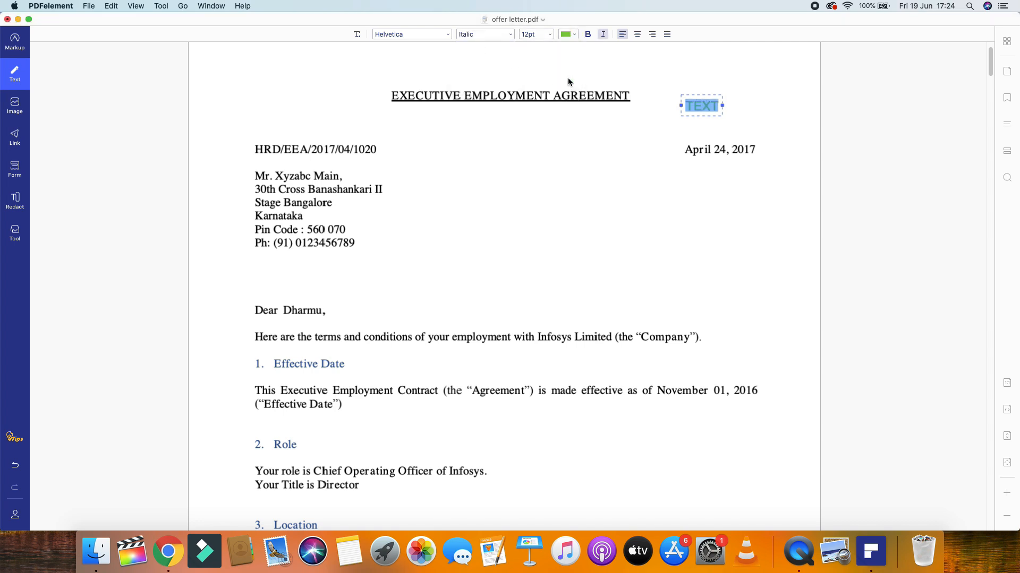
pyautogui.press('BackSpace')
pyautogui.write('Application')
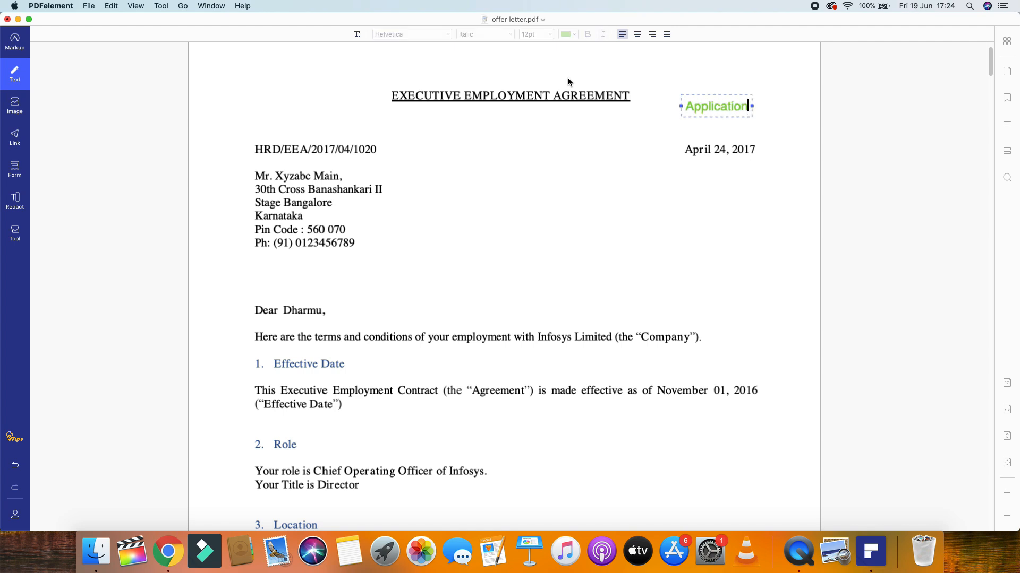
pyautogui.click(602, 136)
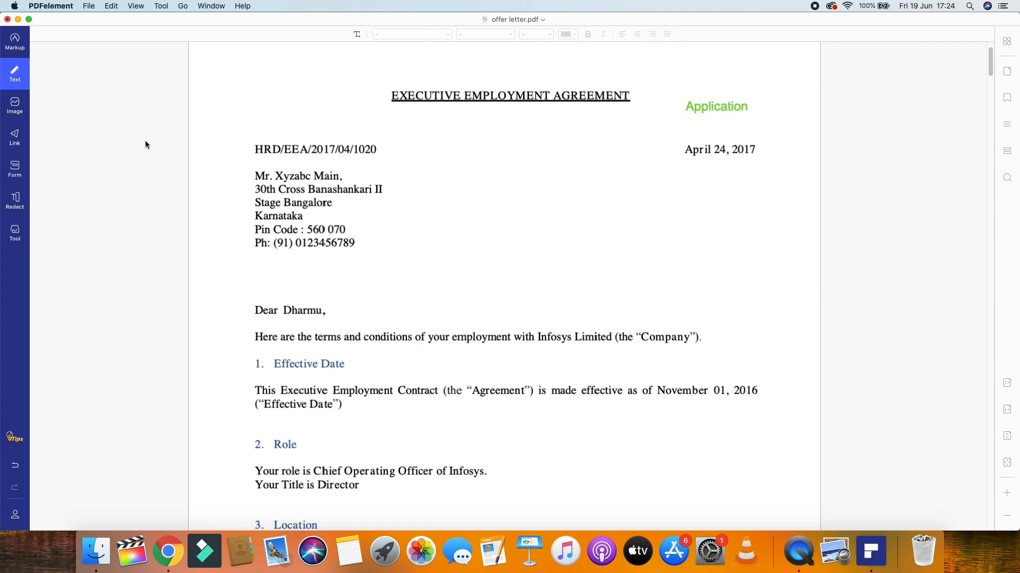
# Insert image.png from the Desktop under the April 24, 2017 date and shrink it to about 56 by 54
pyautogui.click(16, 106)
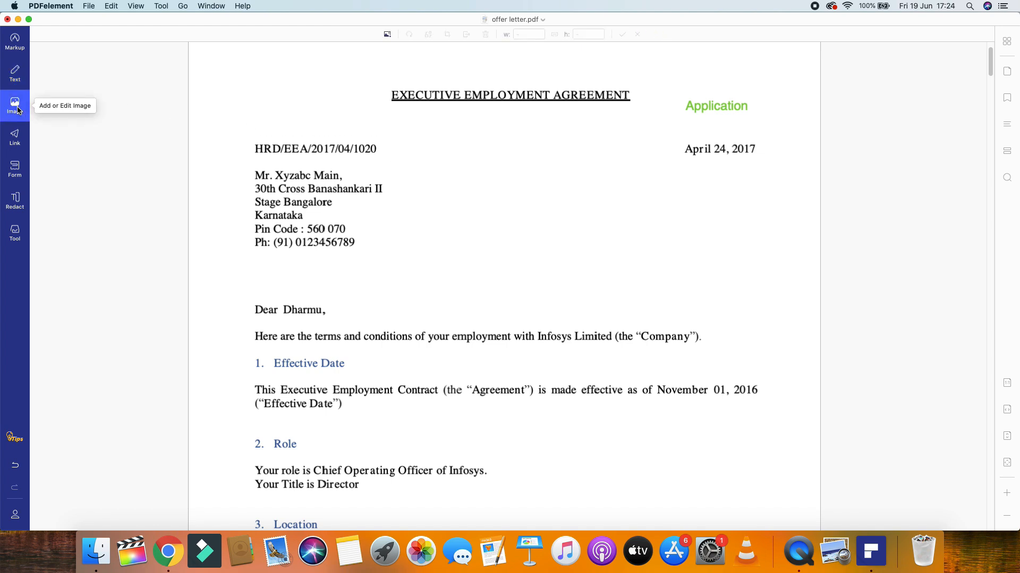
pyautogui.click(386, 34)
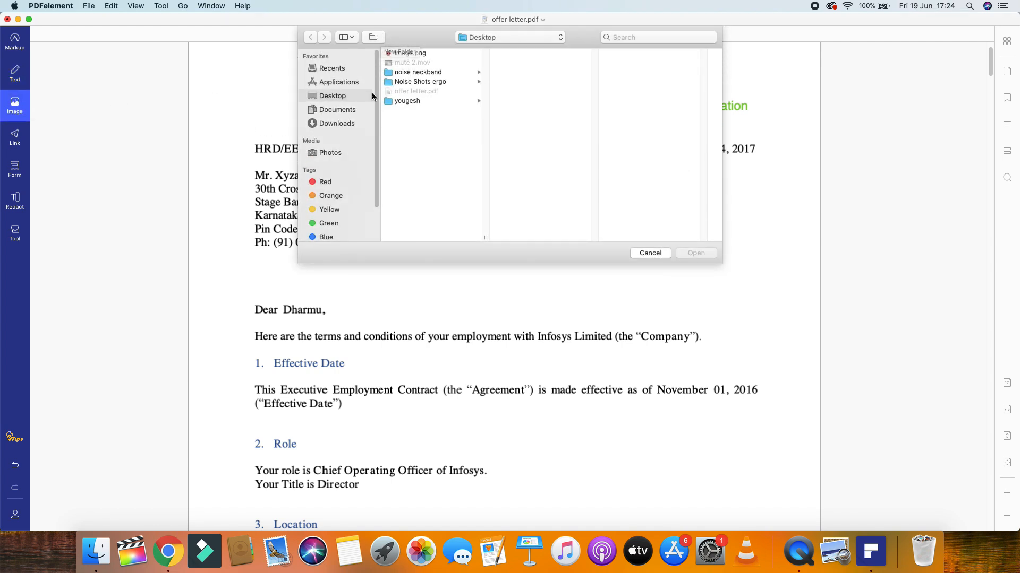
pyautogui.click(416, 53)
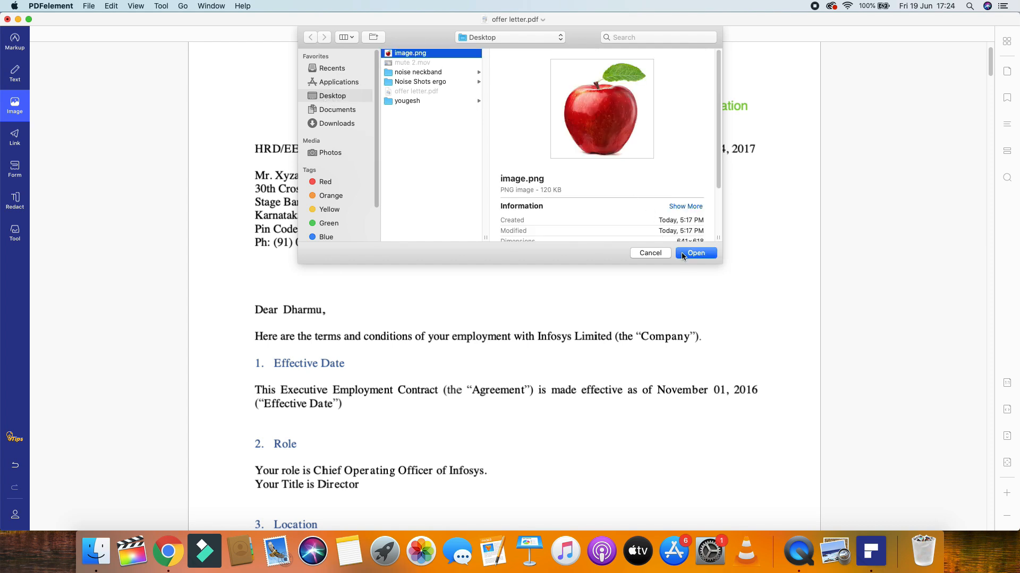
pyautogui.click(696, 253)
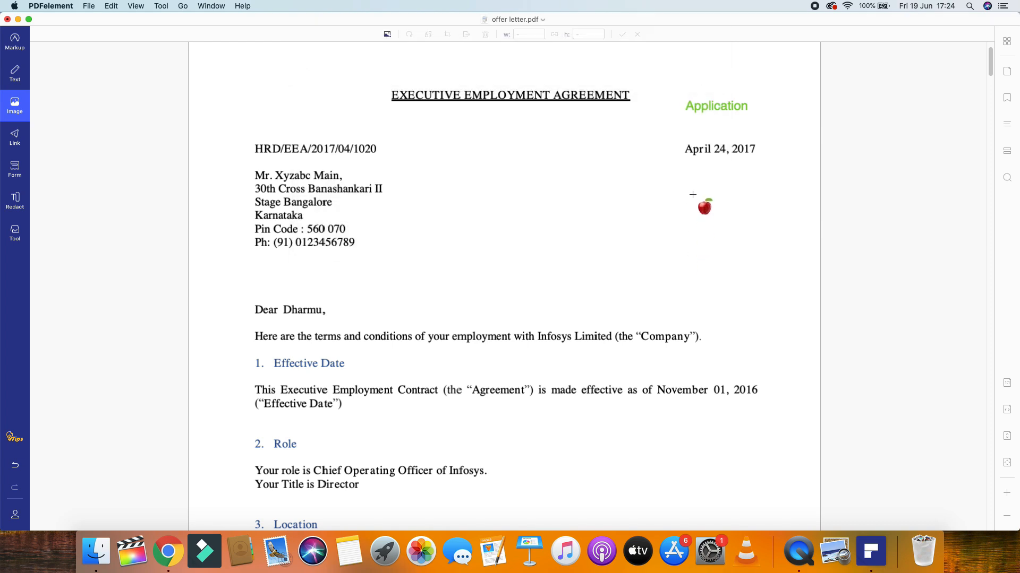
pyautogui.click(696, 198)
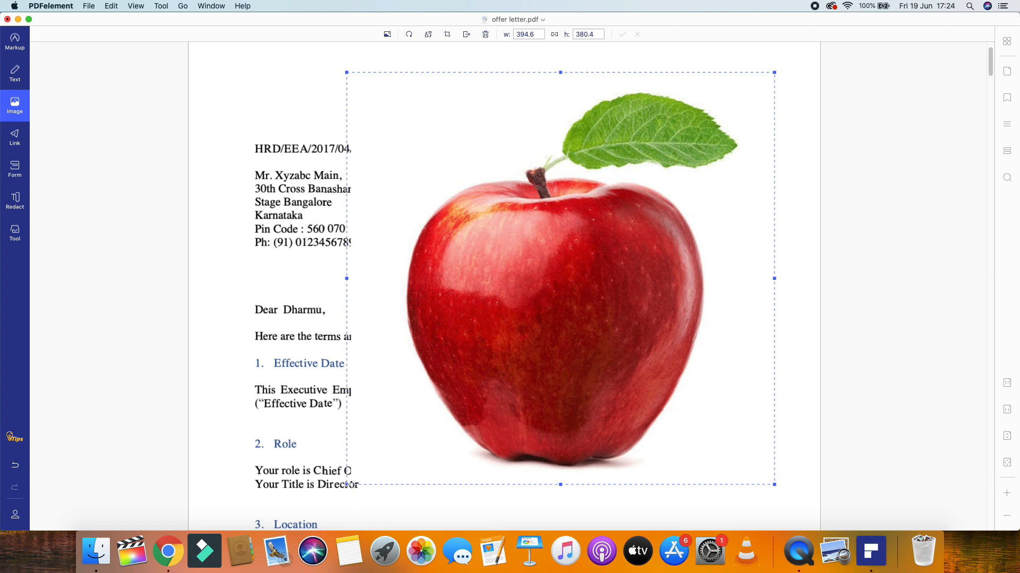
pyautogui.moveTo(347, 484); pyautogui.dragTo(735, 171)
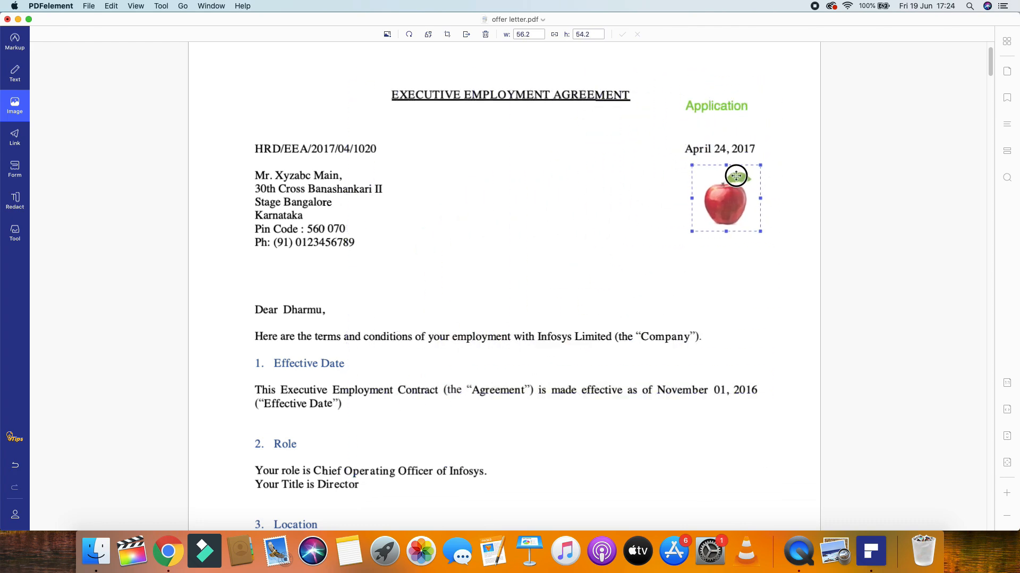
pyautogui.click(608, 196)
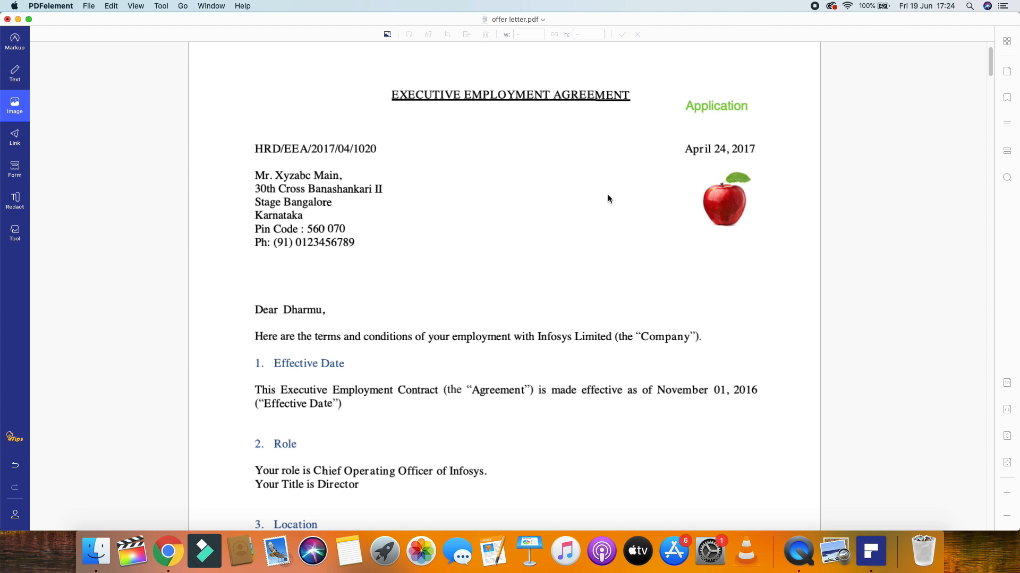
# Draw a page link over the 5.5 Other Allowances heading on page 2 and close its settings without saving
pyautogui.click(17, 140)
pyautogui.scroll(-5, 414, 256)
pyautogui.scroll(-5, 413, 257)
pyautogui.scroll(-7, 418, 215)
pyautogui.scroll(-8, 432, 222)
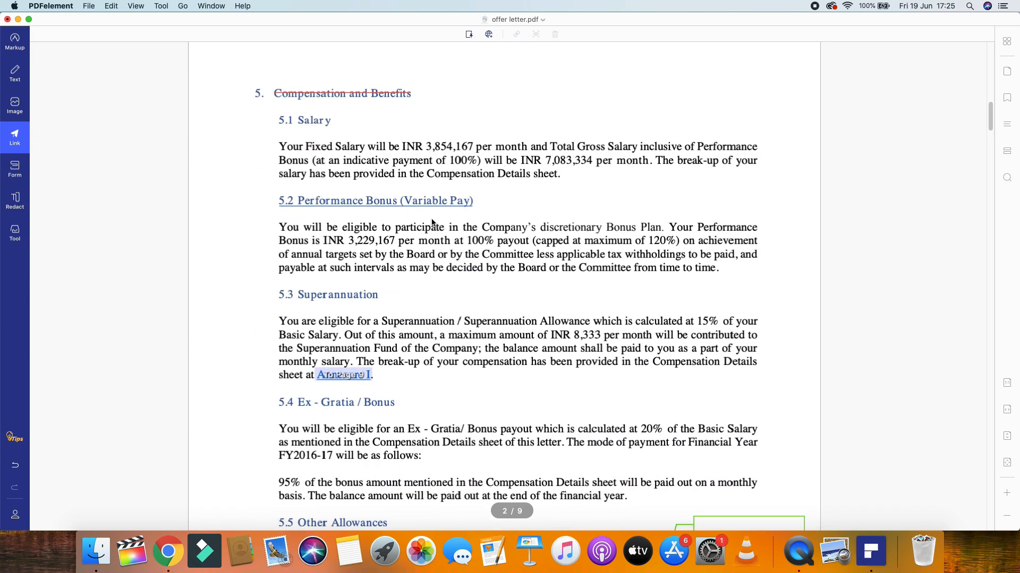
pyautogui.click(469, 36)
pyautogui.moveTo(276, 256); pyautogui.dragTo(396, 265)
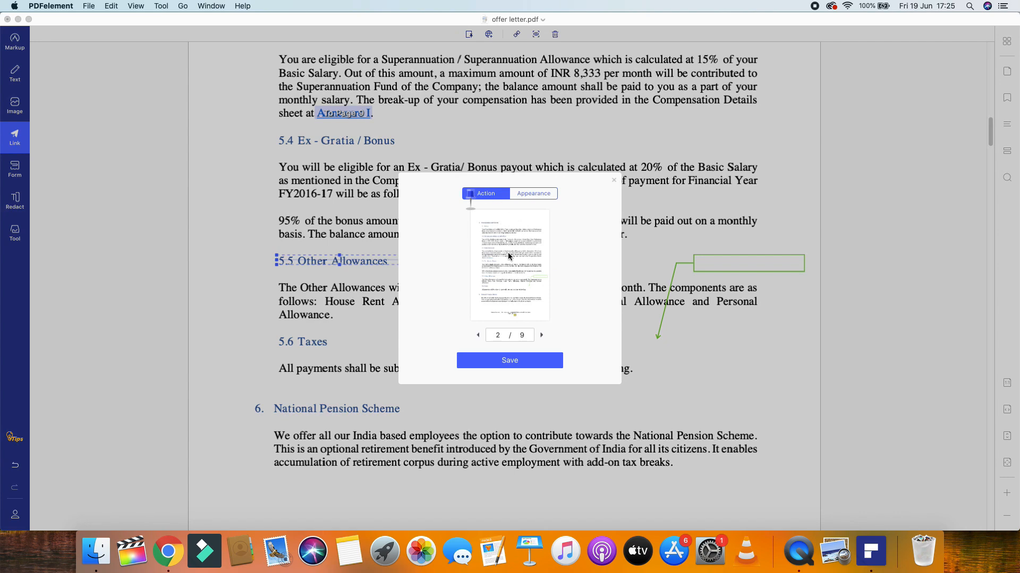
pyautogui.click(613, 180)
# Draw a web page link over the sentence under 5.6 Taxes and dismiss its settings unsaved
pyautogui.click(489, 35)
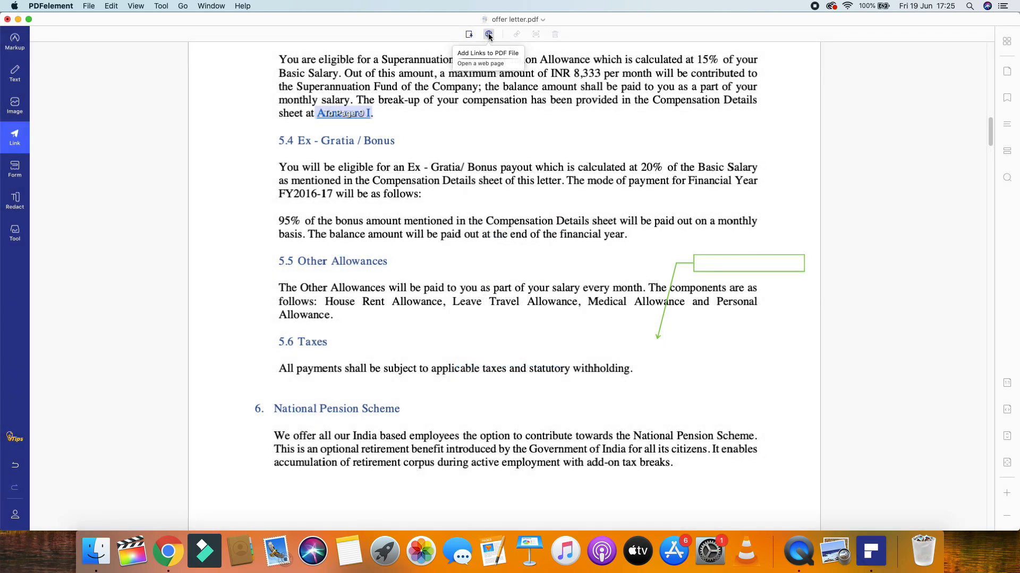
pyautogui.moveTo(279, 370); pyautogui.dragTo(629, 370)
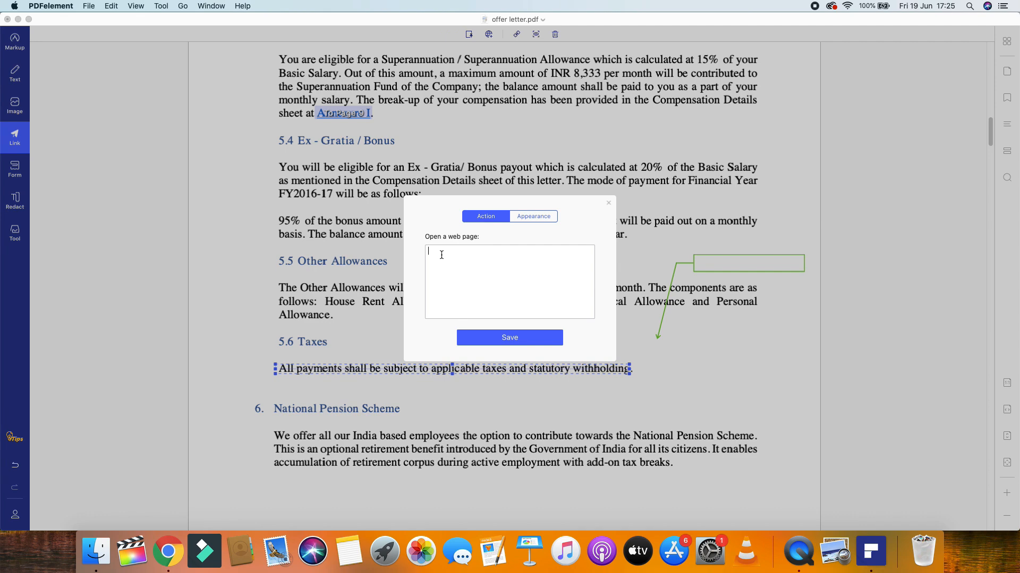
pyautogui.click(608, 205)
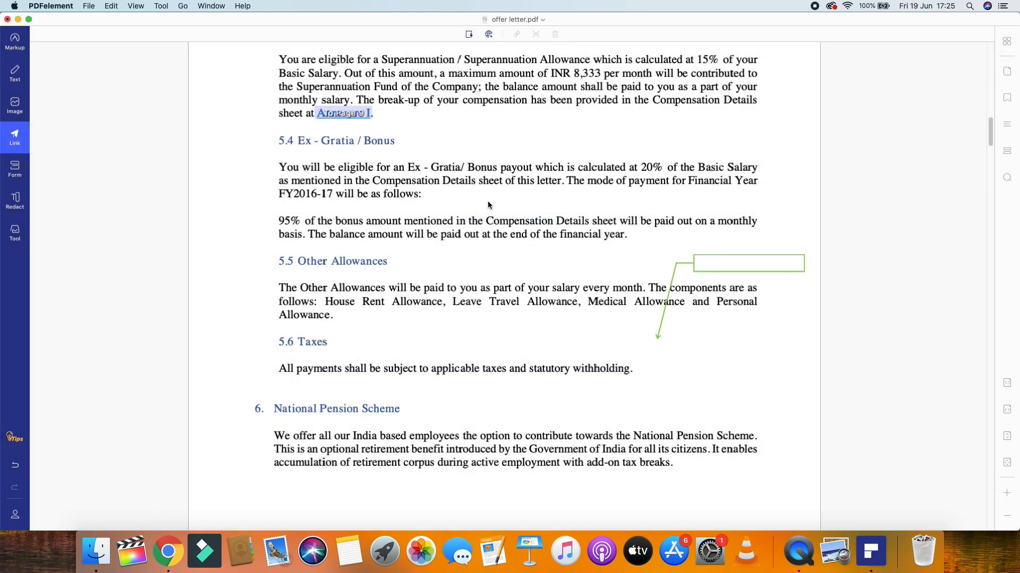
# Add a text form field beside "Tata Consultancy Services Limited." in the page 6 competitor list
pyautogui.click(18, 169)
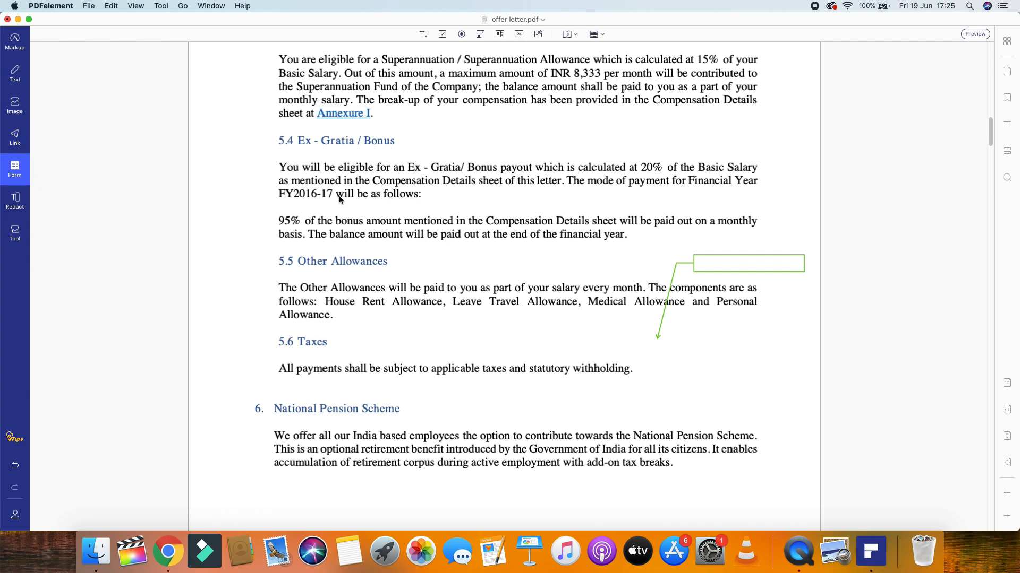
pyautogui.scroll(-10, 473, 209)
pyautogui.scroll(-15, 471, 210)
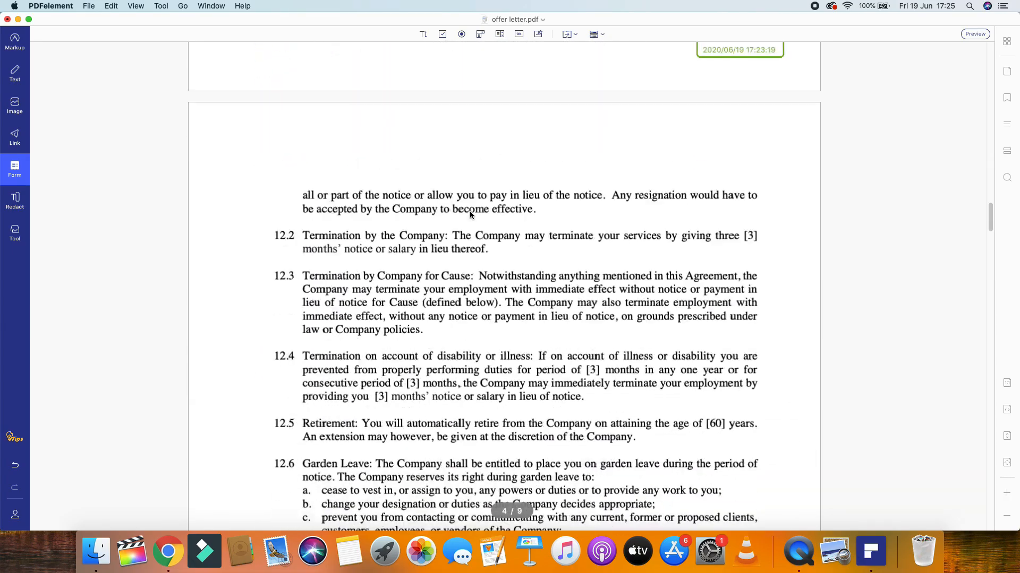
pyautogui.scroll(-15, 469, 211)
pyautogui.scroll(-15, 467, 213)
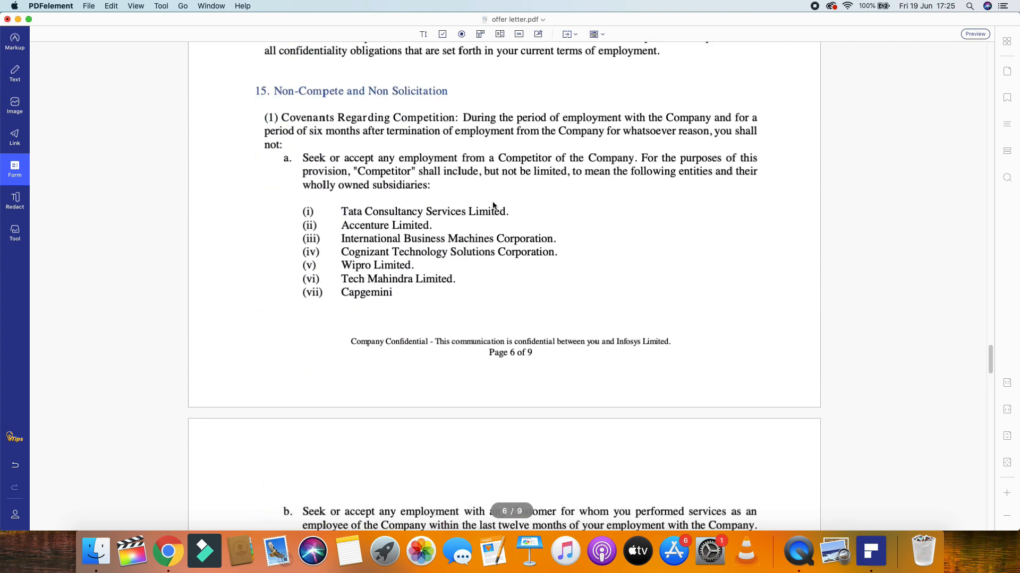
pyautogui.click(425, 36)
pyautogui.click(578, 215)
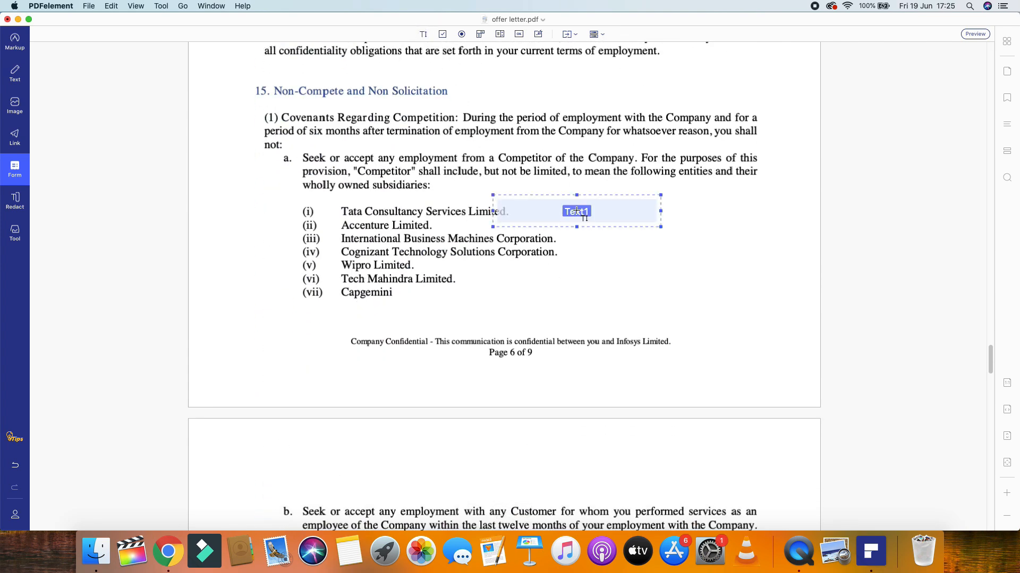
# Move the text form field clear of "Tata Consultancy Services Limited." and rename it Name
pyautogui.moveTo(597, 210); pyautogui.dragTo(635, 214)
pyautogui.doubleClick(637, 214)
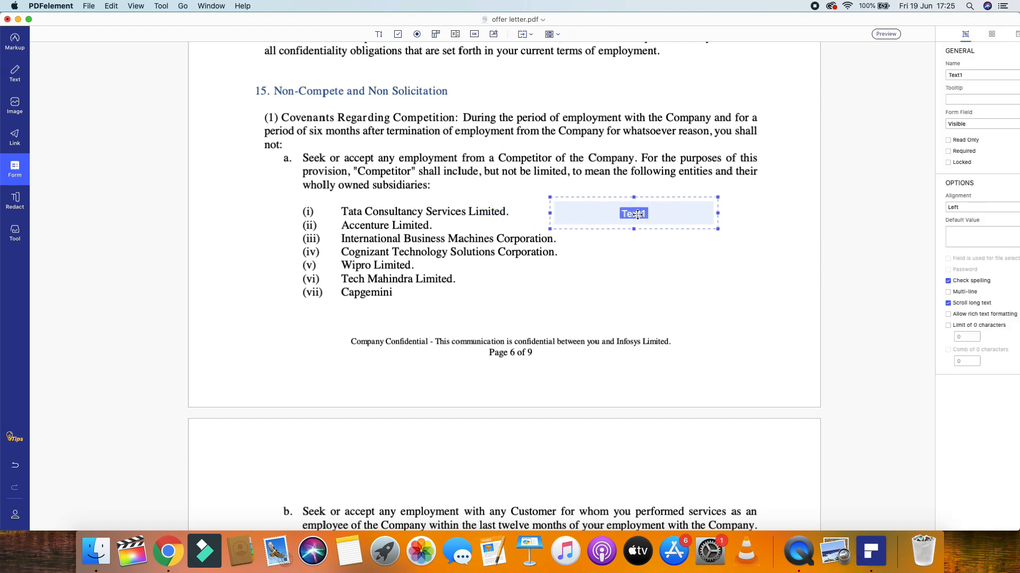
pyautogui.doubleClick(943, 81)
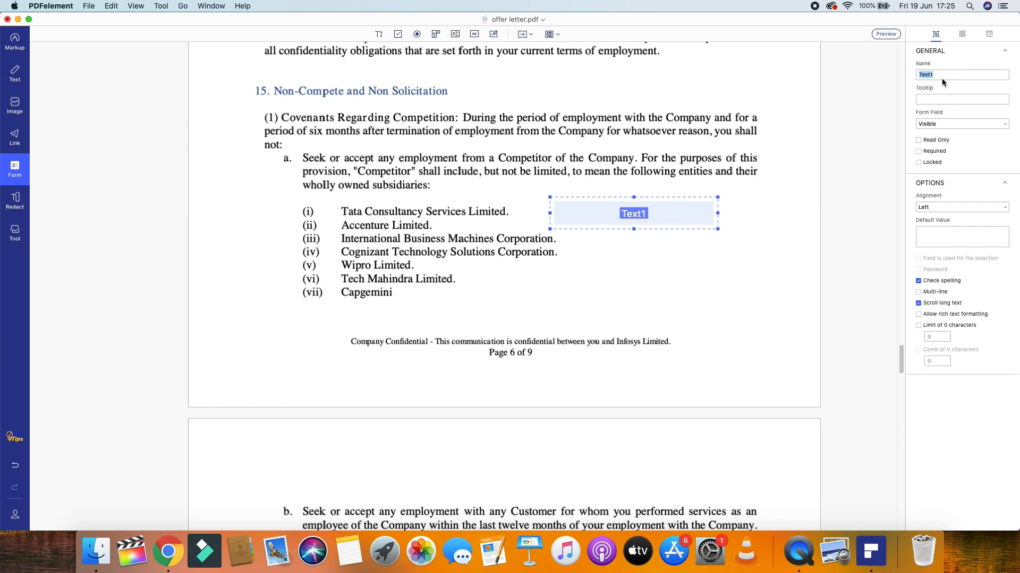
pyautogui.press('BackSpace')
pyautogui.click(767, 219)
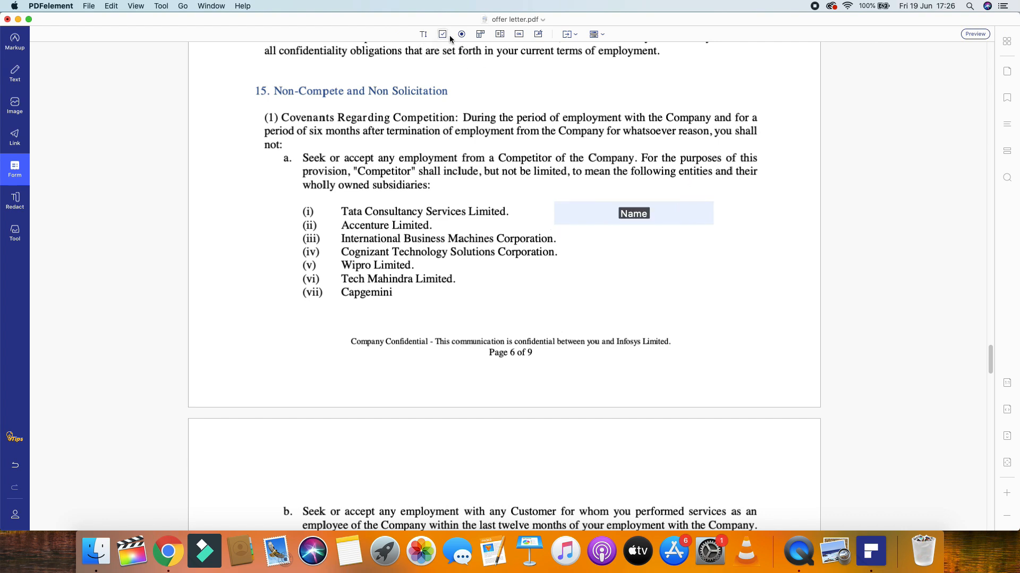
# Add a list box form field below the Name field and rename it selection
pyautogui.click(503, 34)
pyautogui.click(591, 245)
pyautogui.moveTo(624, 245); pyautogui.dragTo(682, 273)
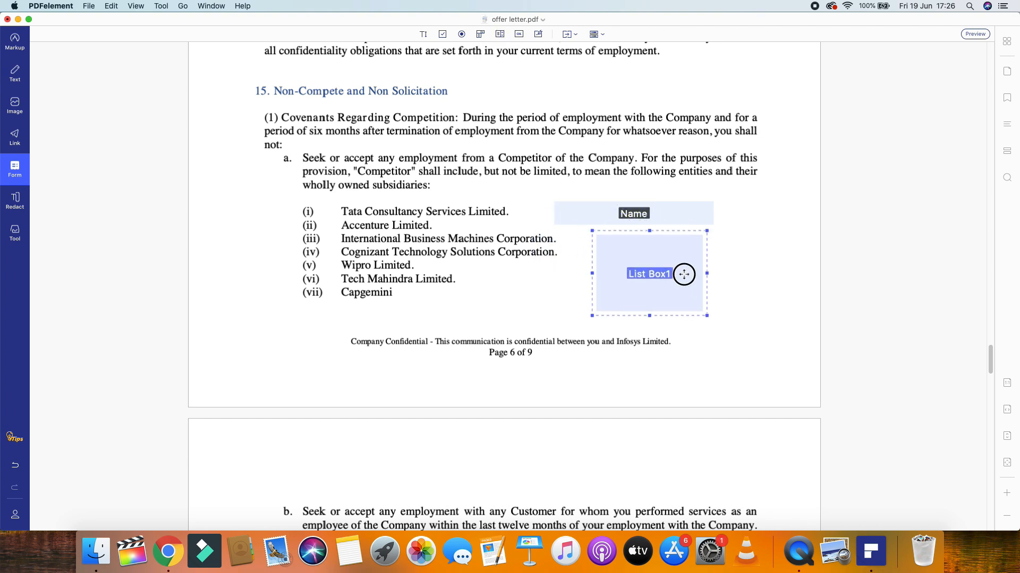
pyautogui.doubleClick(667, 265)
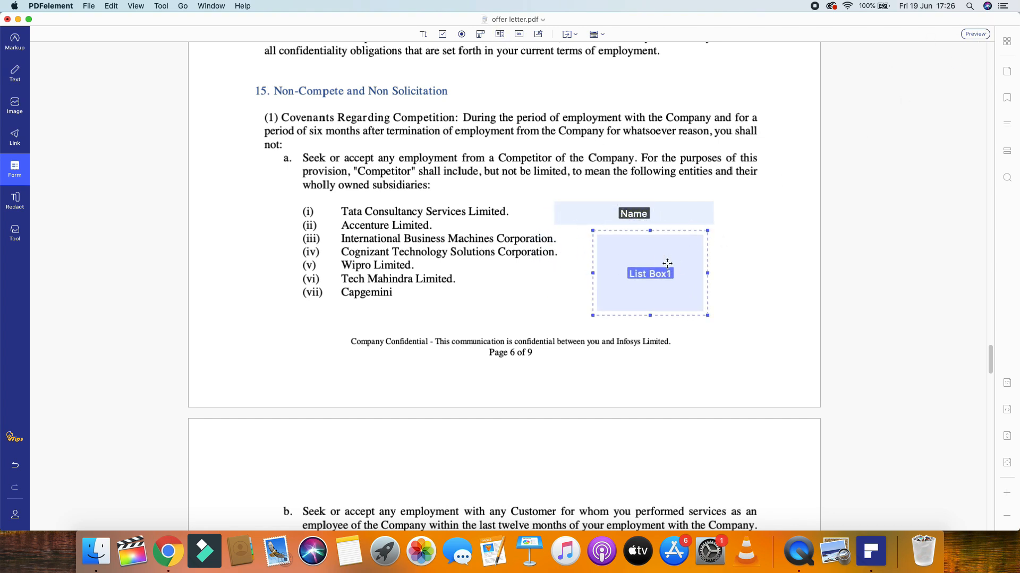
pyautogui.click(950, 74)
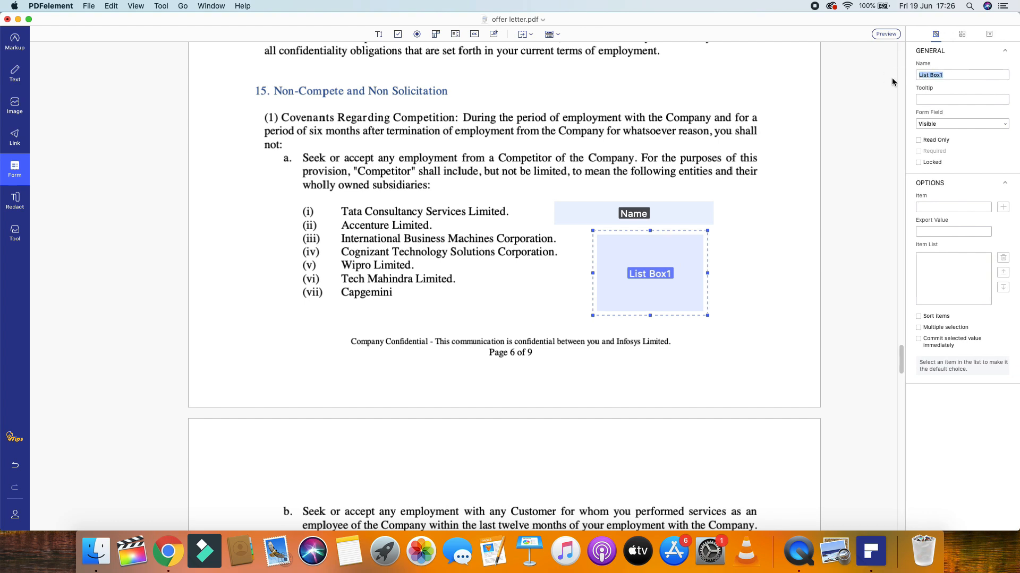
pyautogui.press('BackSpace')
pyautogui.write('selection')
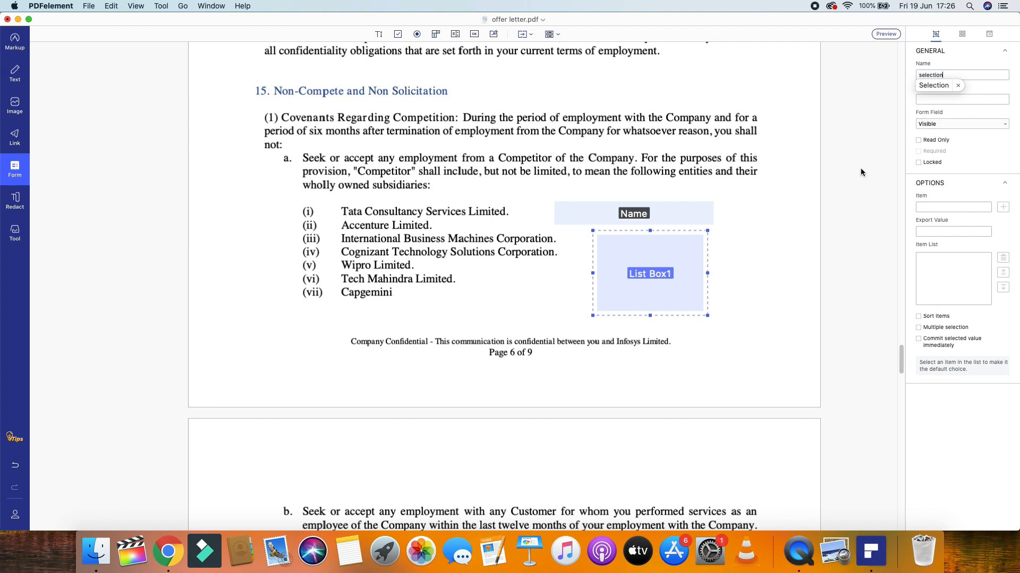
pyautogui.press('Return')
pyautogui.click(733, 265)
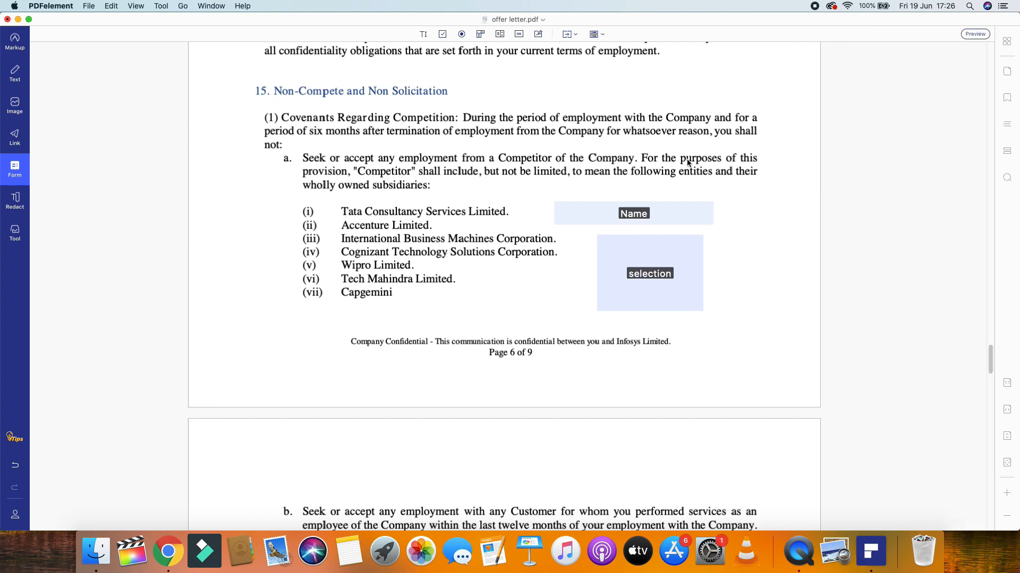
# Add a push button form field beside the selection list box and rename it ok
pyautogui.click(519, 35)
pyautogui.click(727, 277)
pyautogui.moveTo(739, 280); pyautogui.dragTo(766, 273)
pyautogui.doubleClick(767, 272)
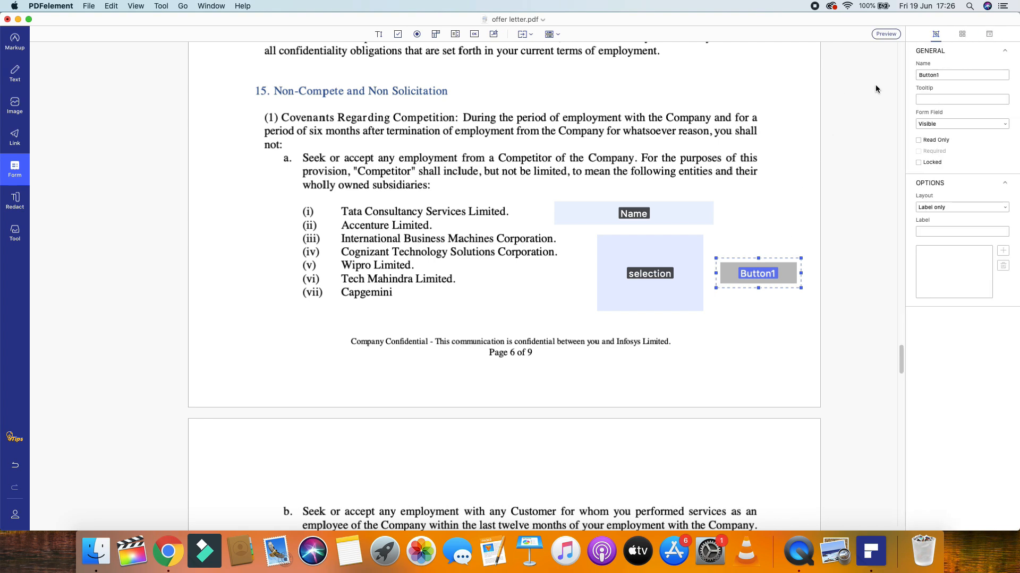
pyautogui.write('ok')
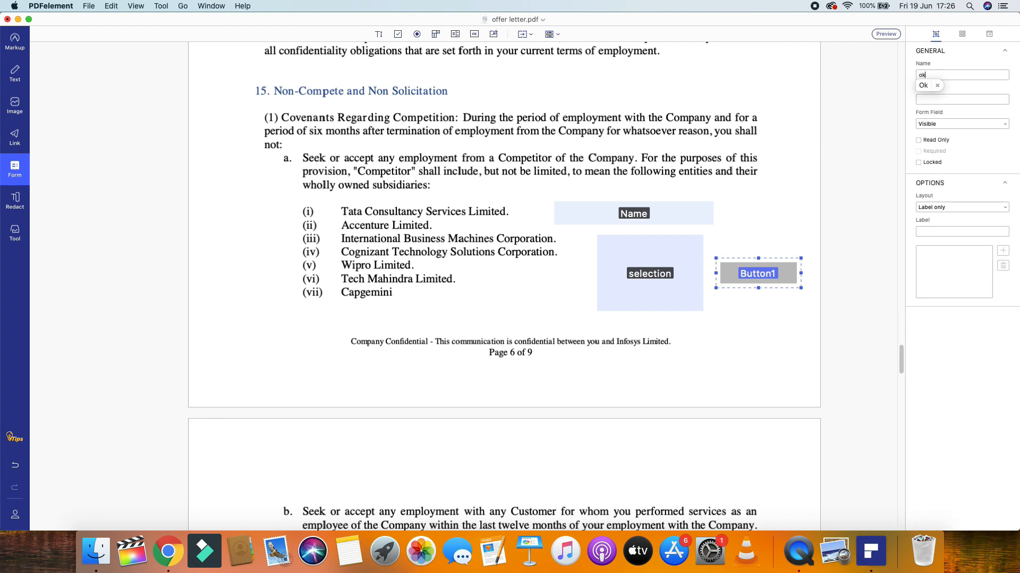
pyautogui.click(761, 198)
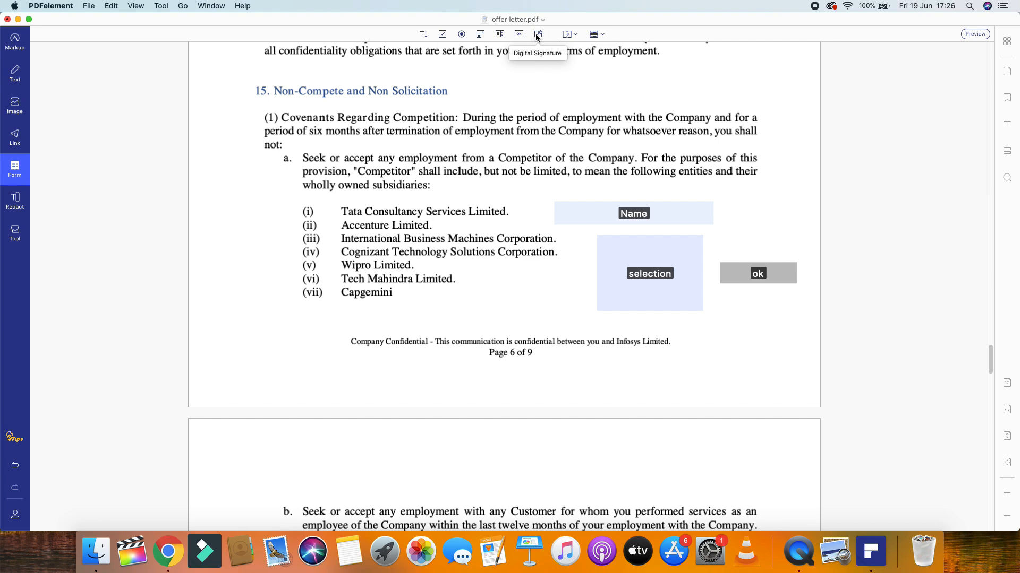
pyautogui.click(538, 35)
pyautogui.click(575, 35)
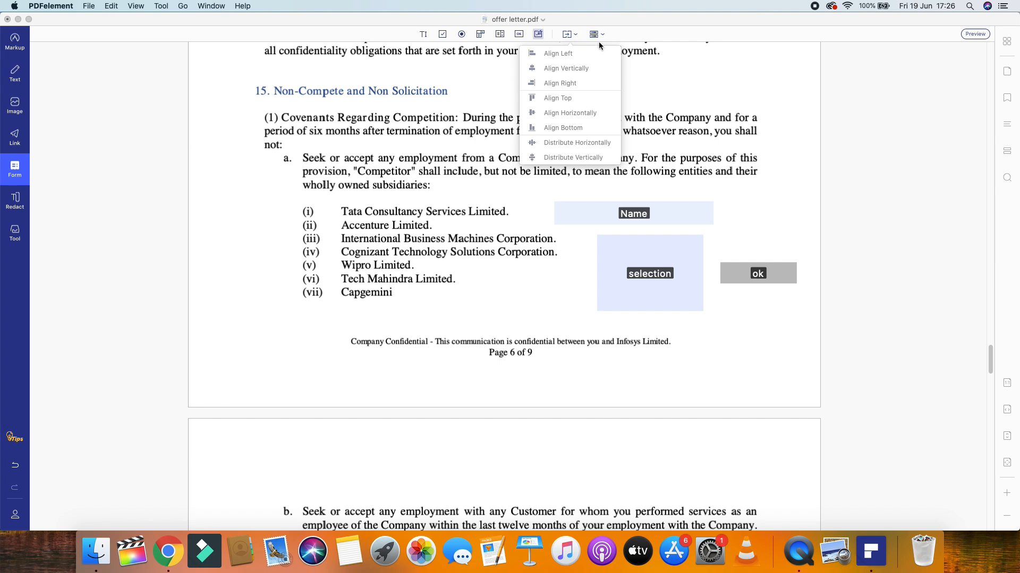
pyautogui.click(595, 34)
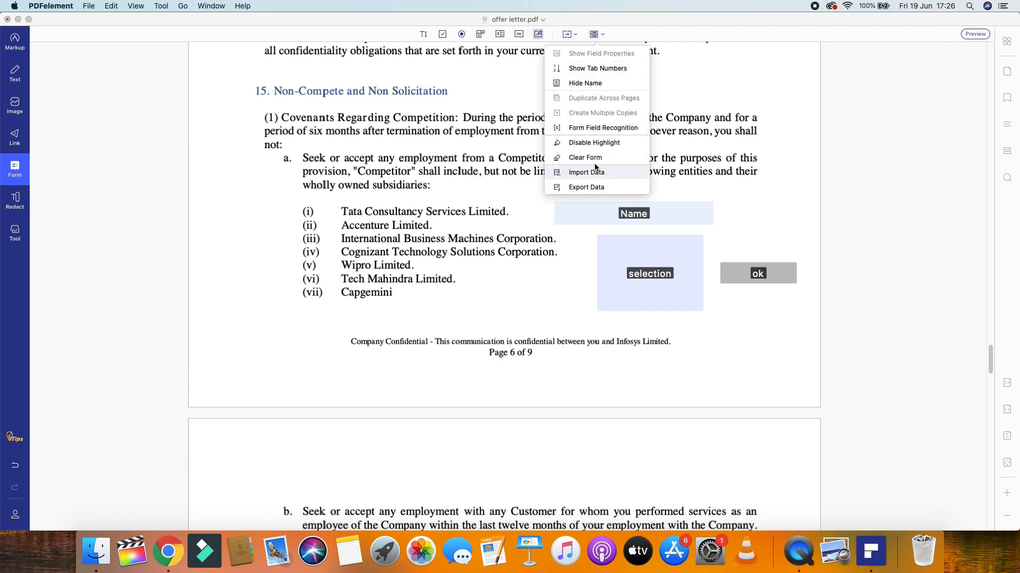
pyautogui.click(53, 205)
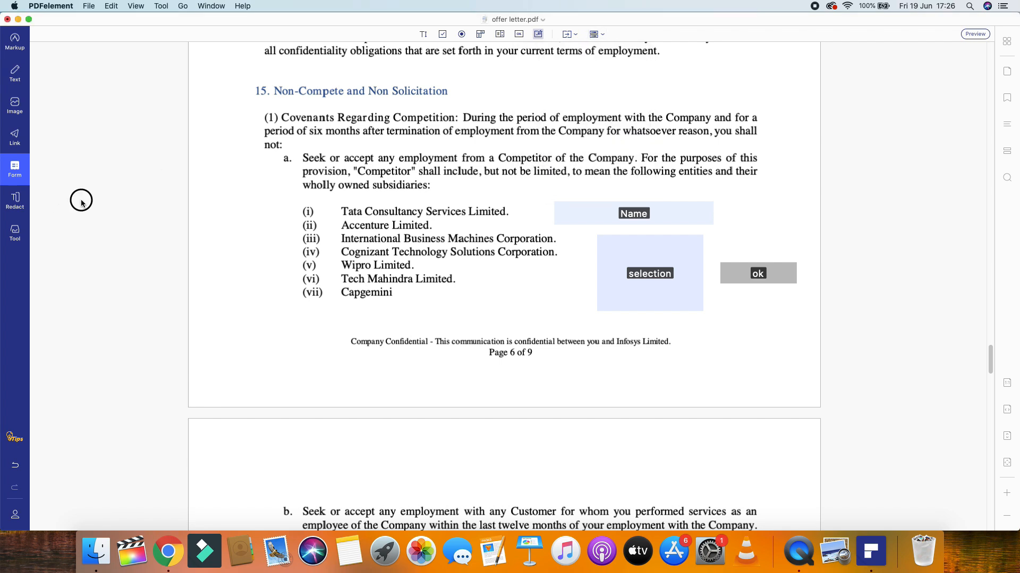
# Switch to the redaction tools and dismiss their introduction
pyautogui.click(16, 212)
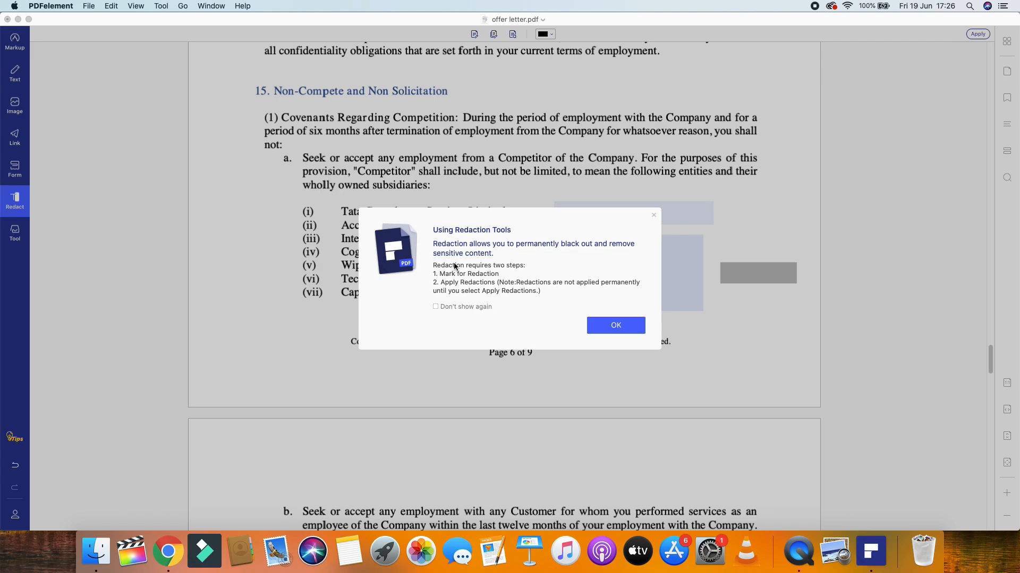
pyautogui.click(654, 216)
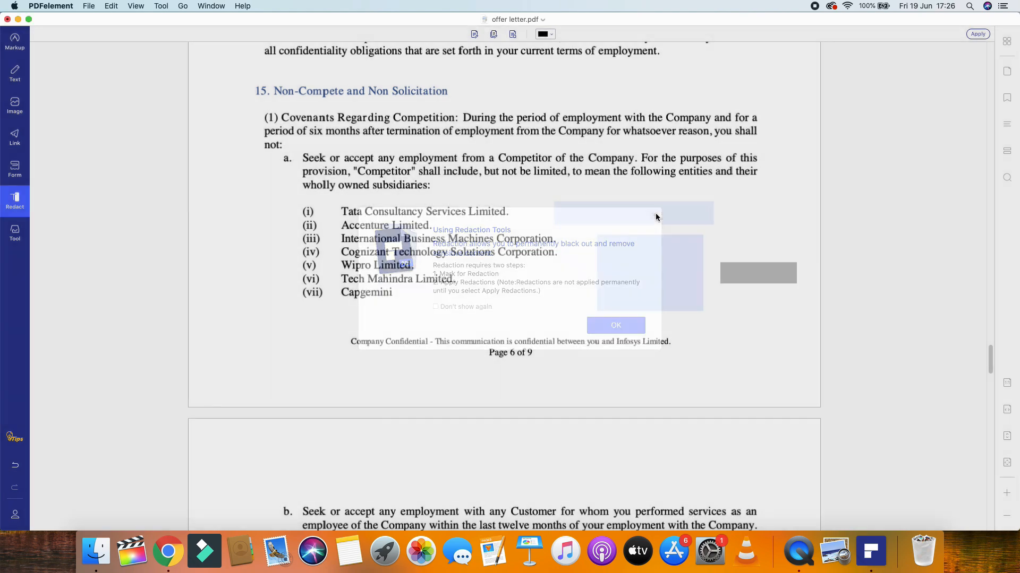
# Set up OCR text recognition in English with a custom page range of 4 to 5
pyautogui.click(16, 234)
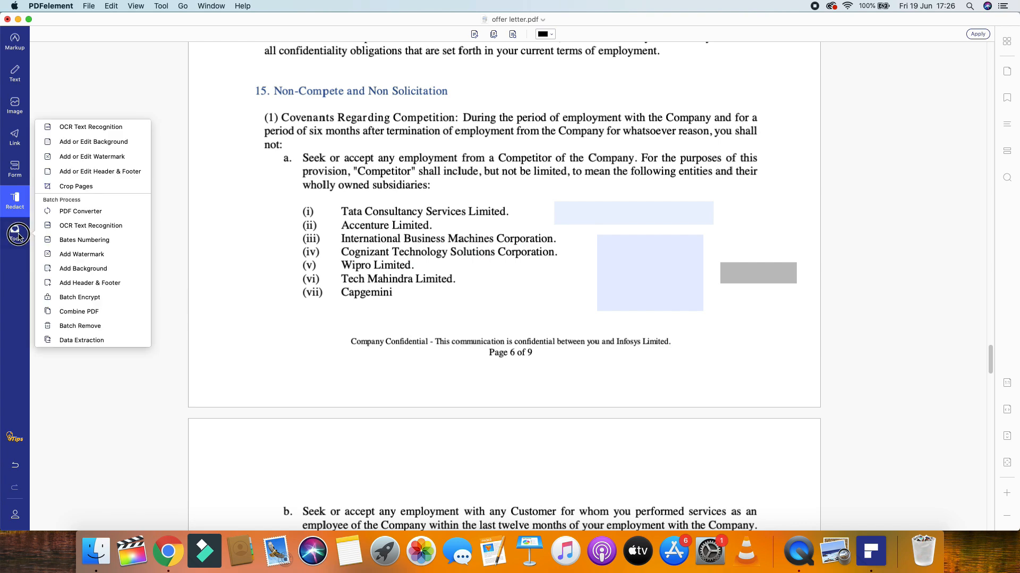
pyautogui.click(97, 130)
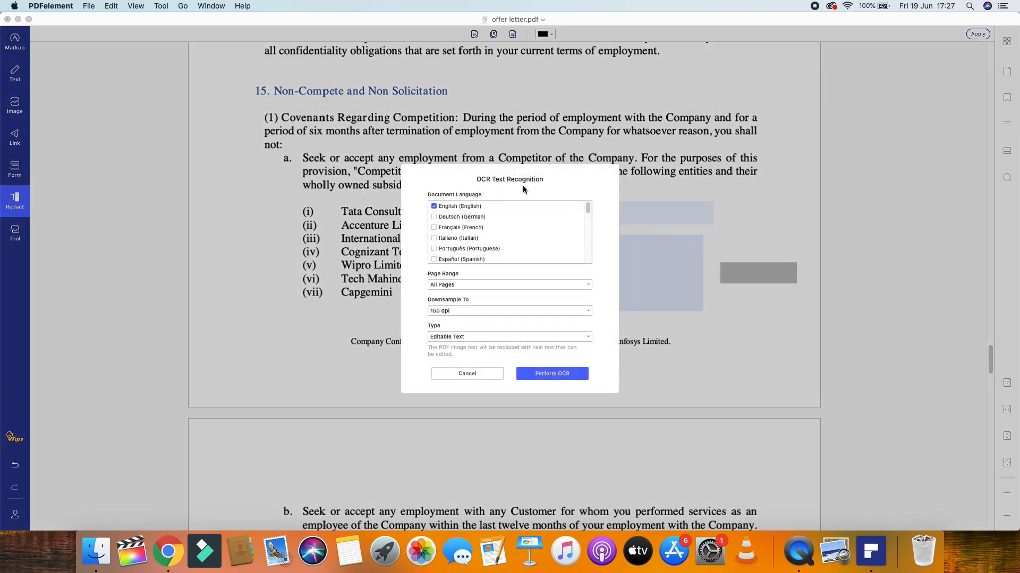
pyautogui.click(434, 207)
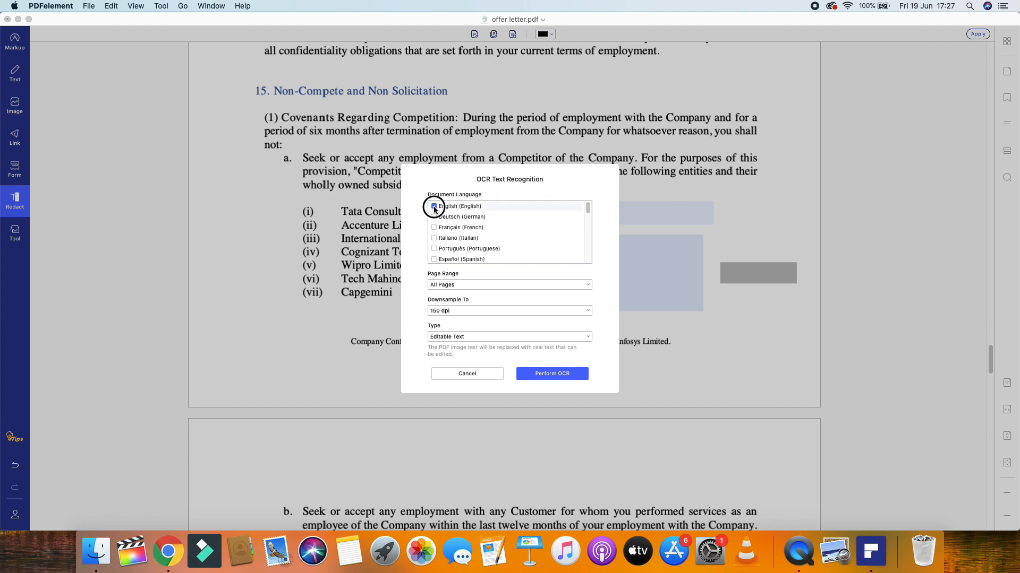
pyautogui.click(454, 285)
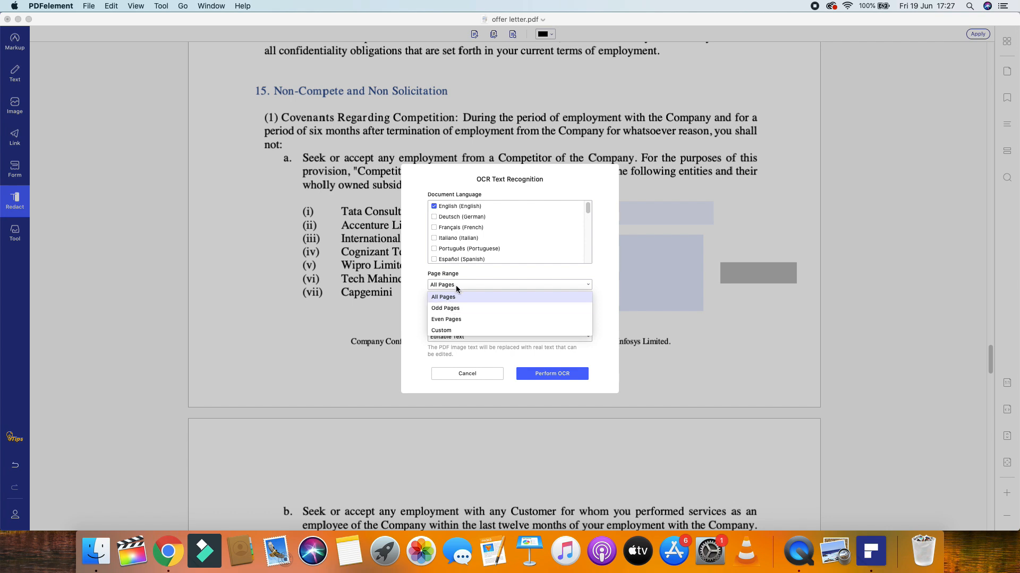
pyautogui.click(449, 320)
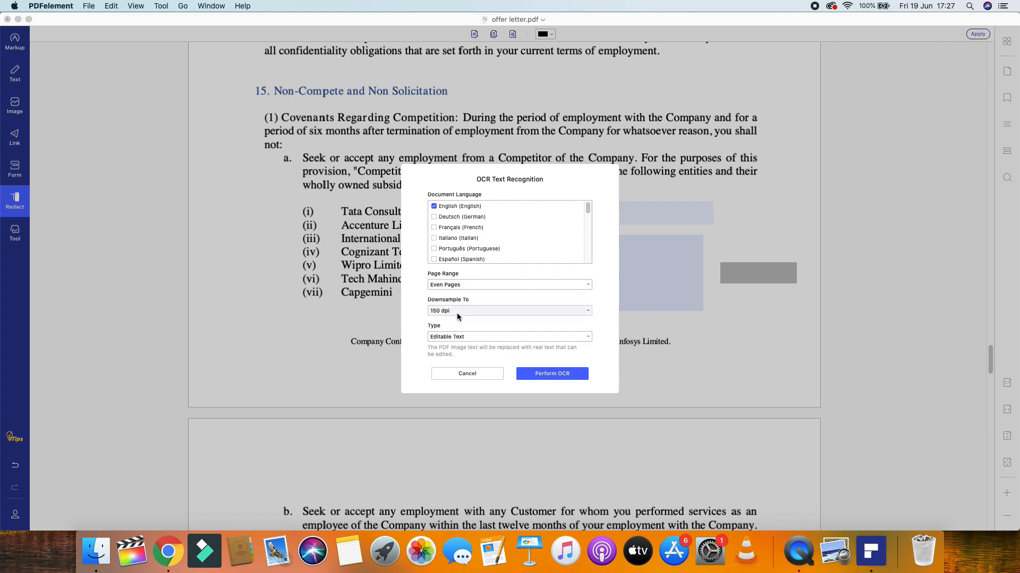
pyautogui.click(472, 289)
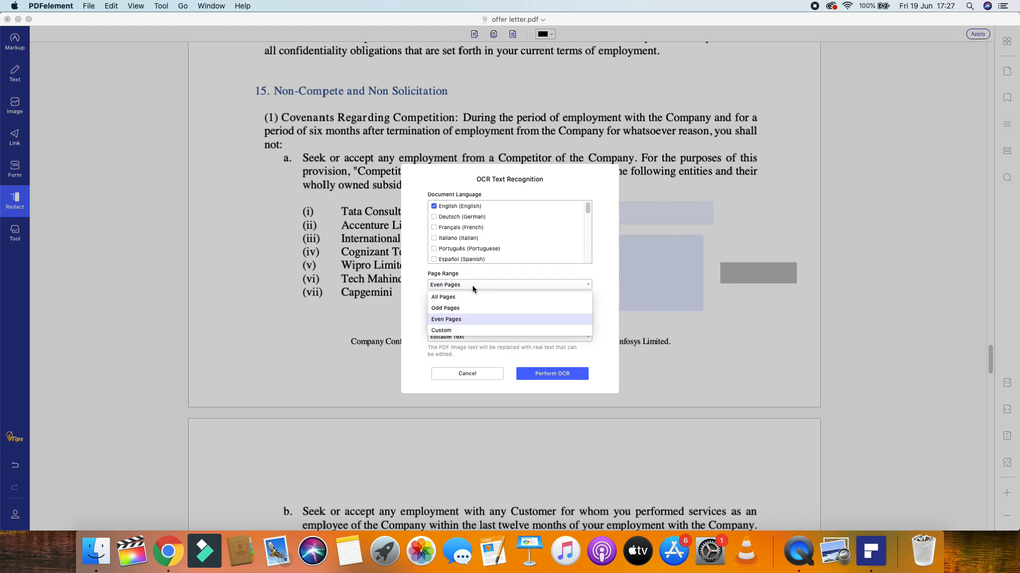
pyautogui.click(450, 329)
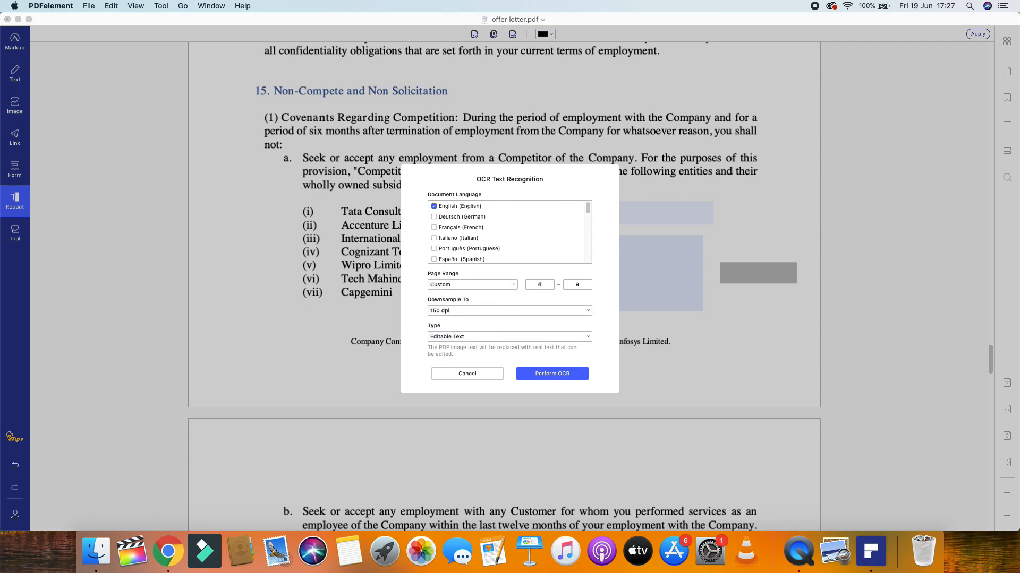
pyautogui.click(584, 284)
pyautogui.press('BackSpace')
# Set OCR downsampling to 300 dpi and the type to Searchable Text Image, and perform the OCR
pyautogui.click(449, 311)
pyautogui.click(460, 325)
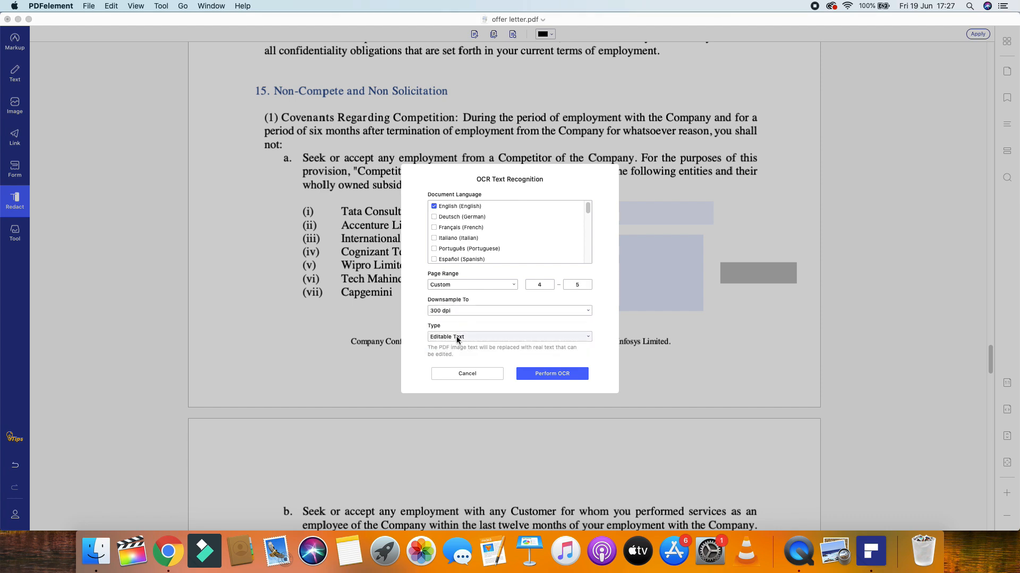
pyautogui.click(470, 337)
pyautogui.click(469, 337)
pyautogui.click(470, 337)
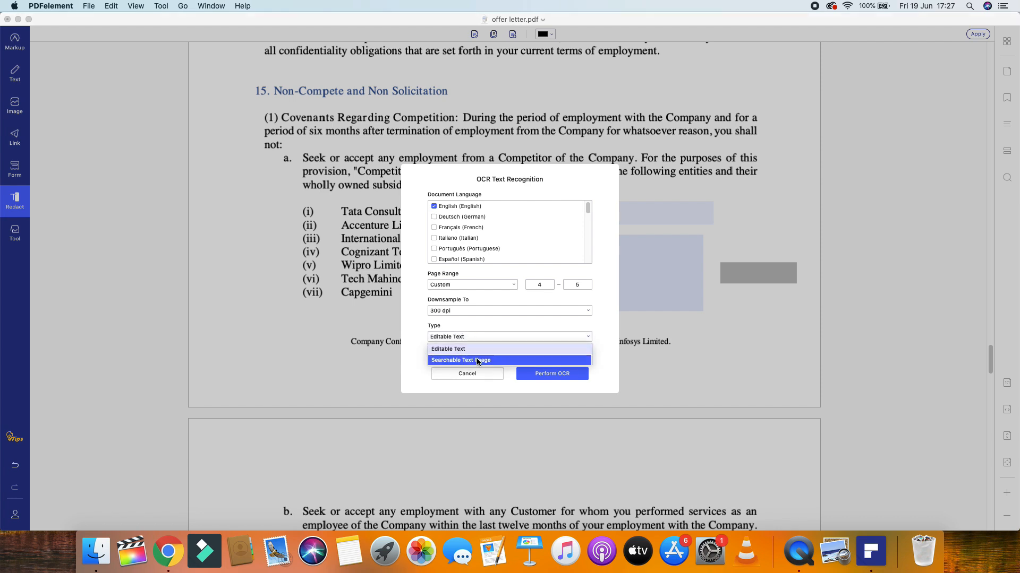
pyautogui.click(479, 359)
pyautogui.click(544, 371)
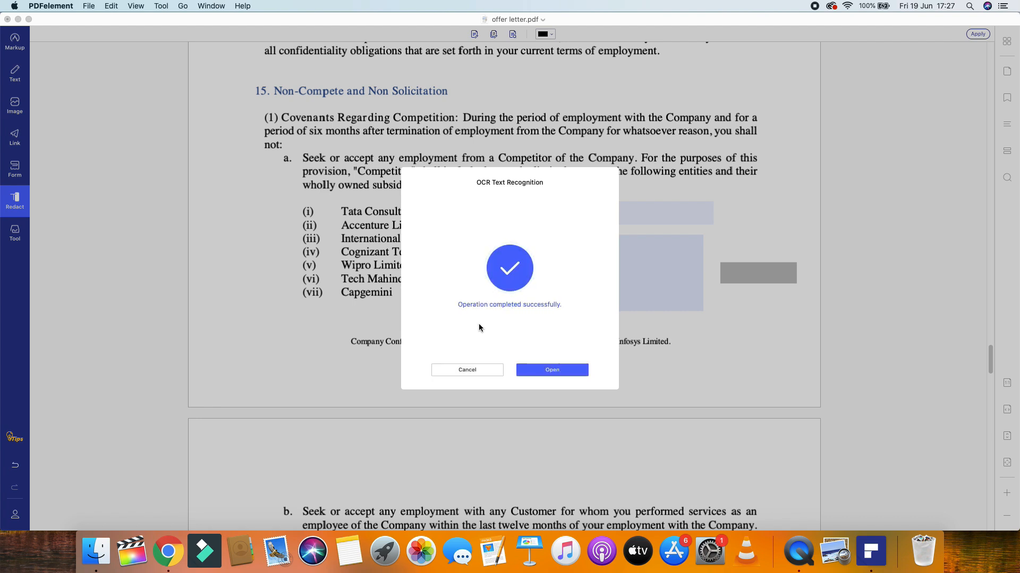
# Open the OCR result, look over its first pages and close it
pyautogui.click(553, 371)
pyautogui.scroll(-8, 550, 244)
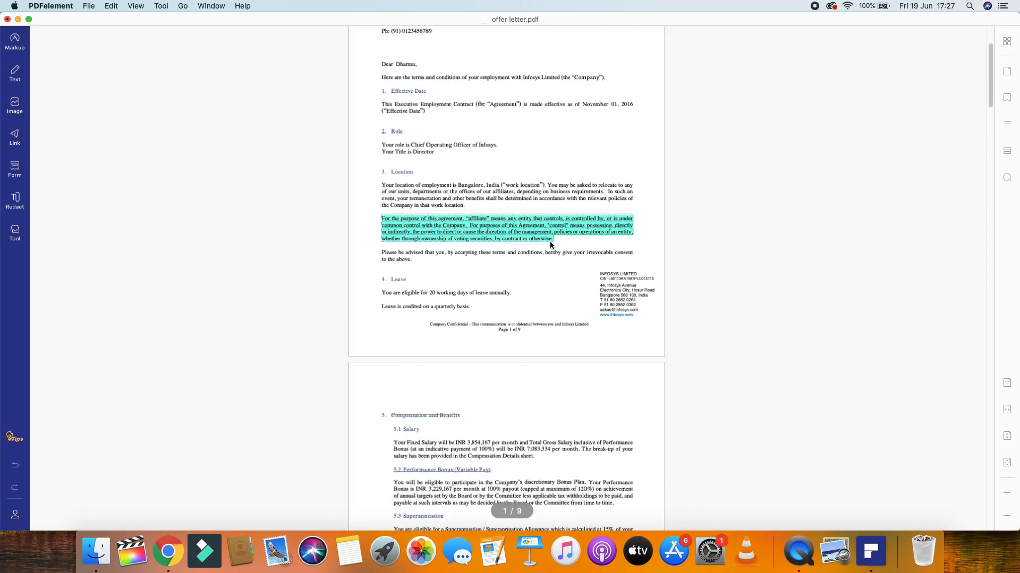
pyautogui.scroll(8, 550, 242)
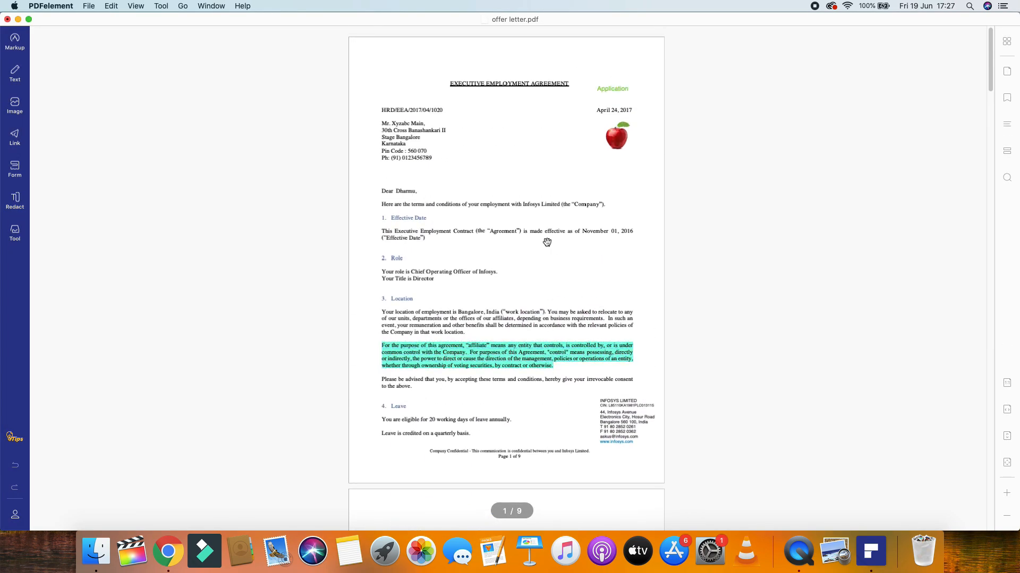
pyautogui.click(5, 21)
pyautogui.click(469, 300)
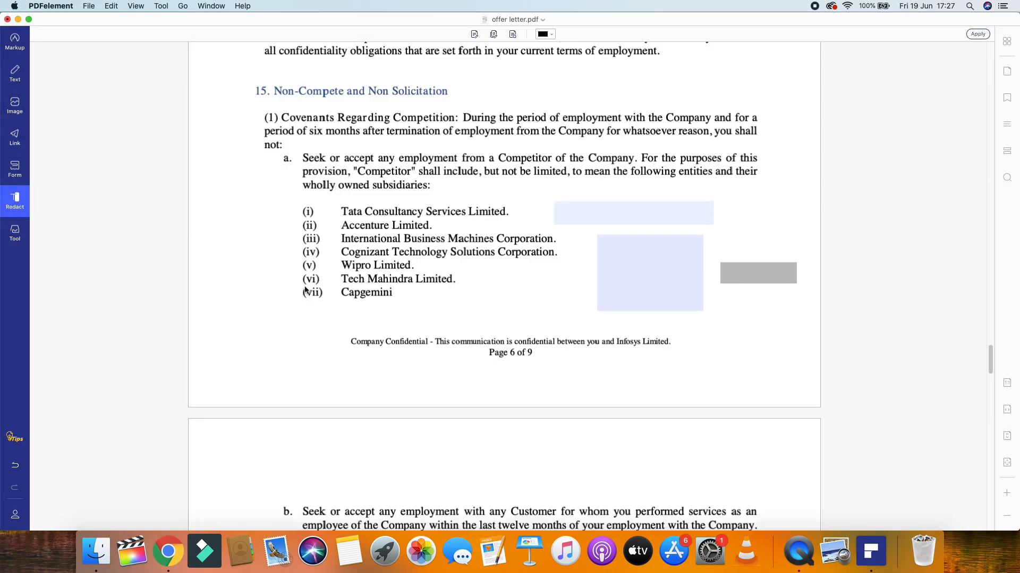
# Apply the existing orange background template to the offer letter pages
pyautogui.click(15, 232)
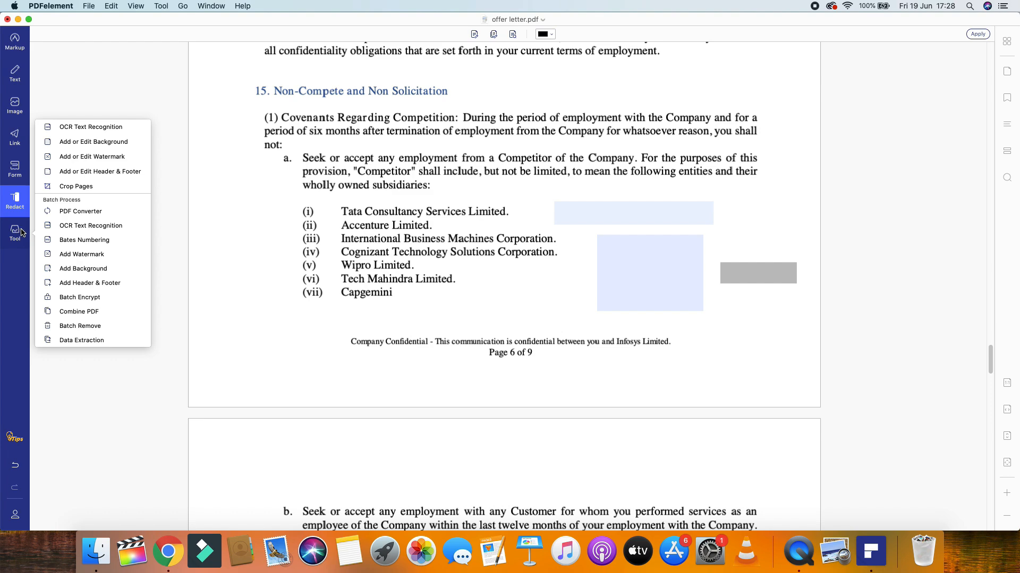
pyautogui.click(94, 141)
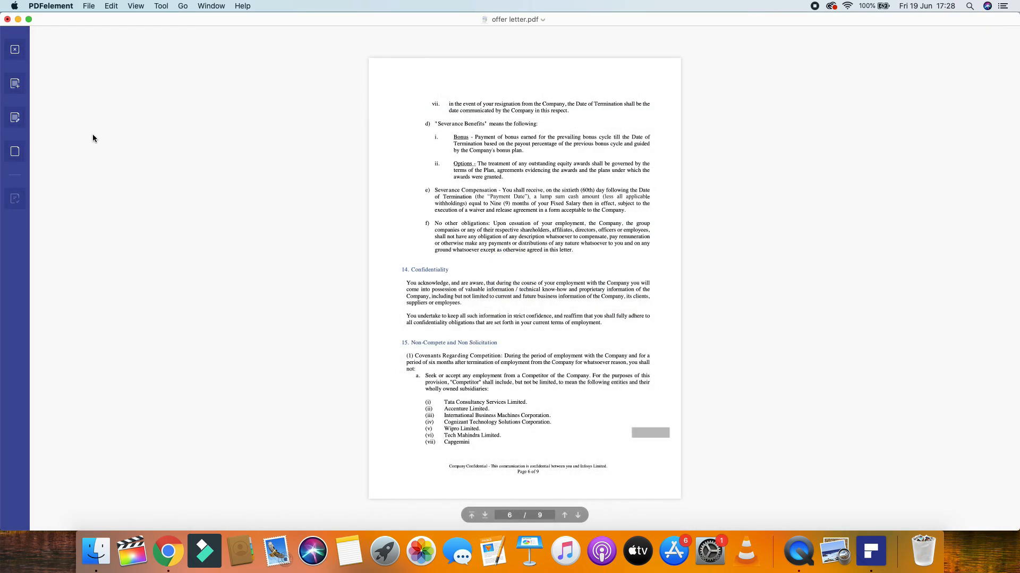
pyautogui.click(15, 84)
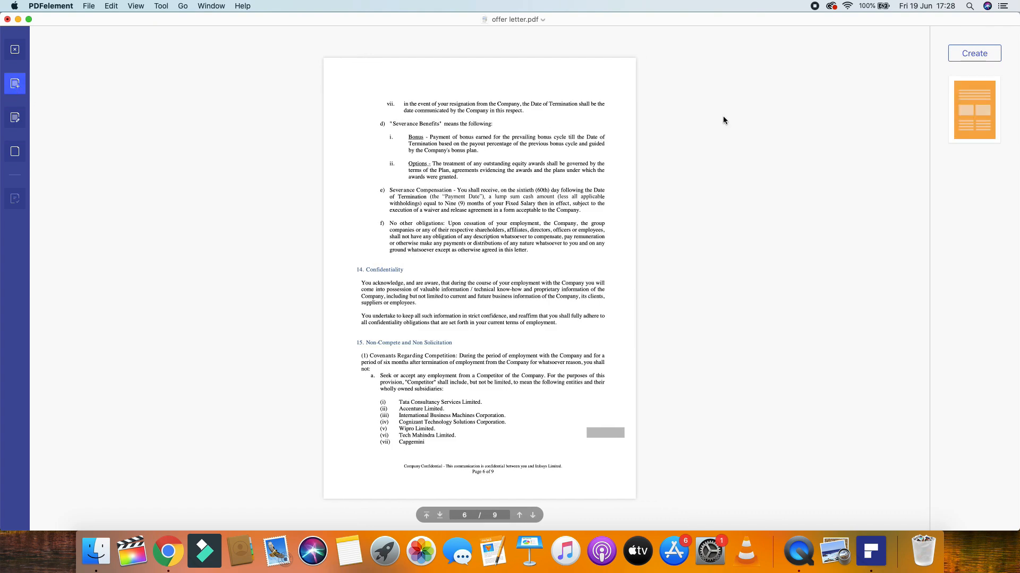
pyautogui.click(972, 100)
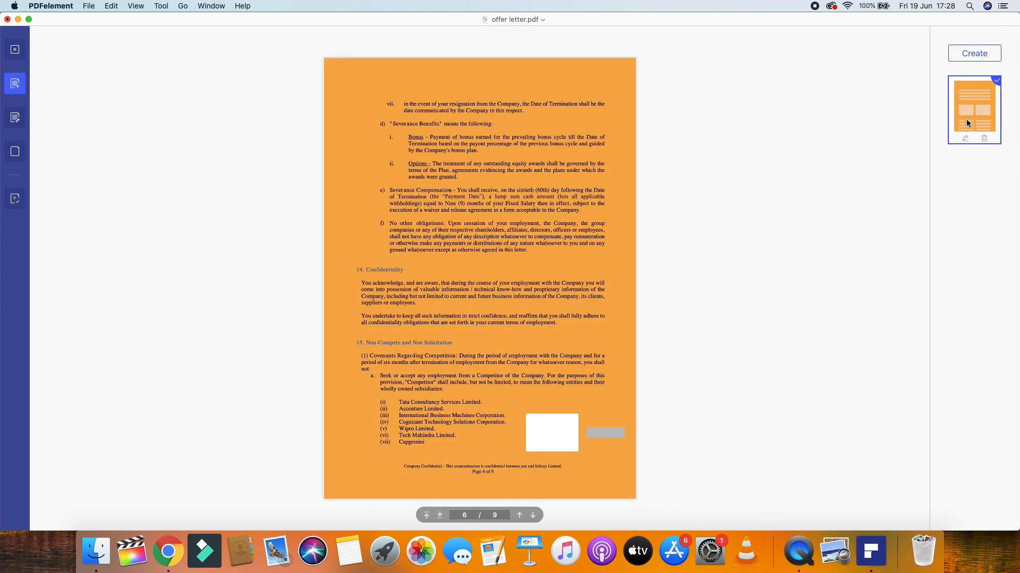
# Recolour the orange background template to turquoise, slightly reduce its opacity, save it, and close the background editor without applying the background
pyautogui.click(965, 138)
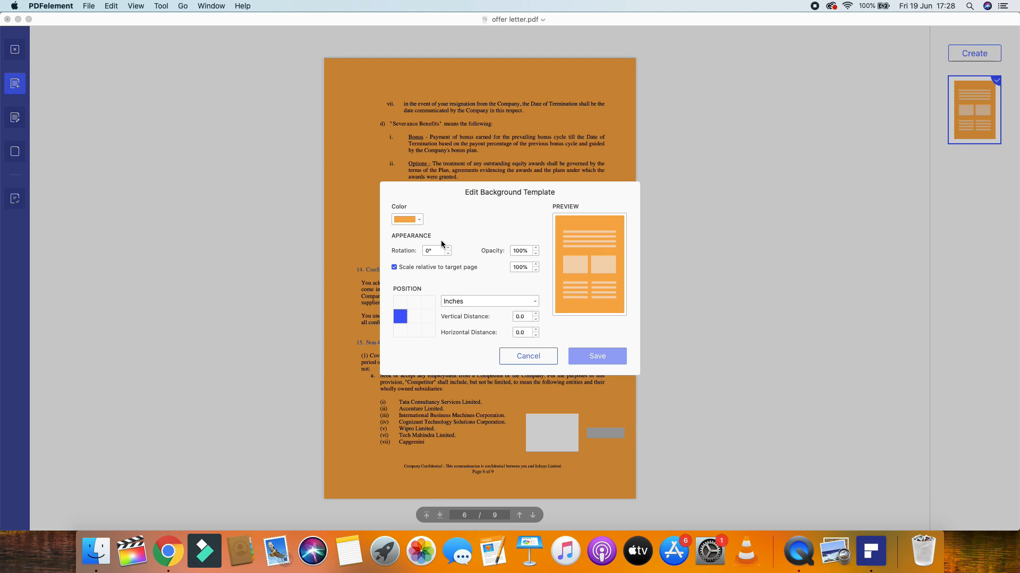
pyautogui.click(419, 220)
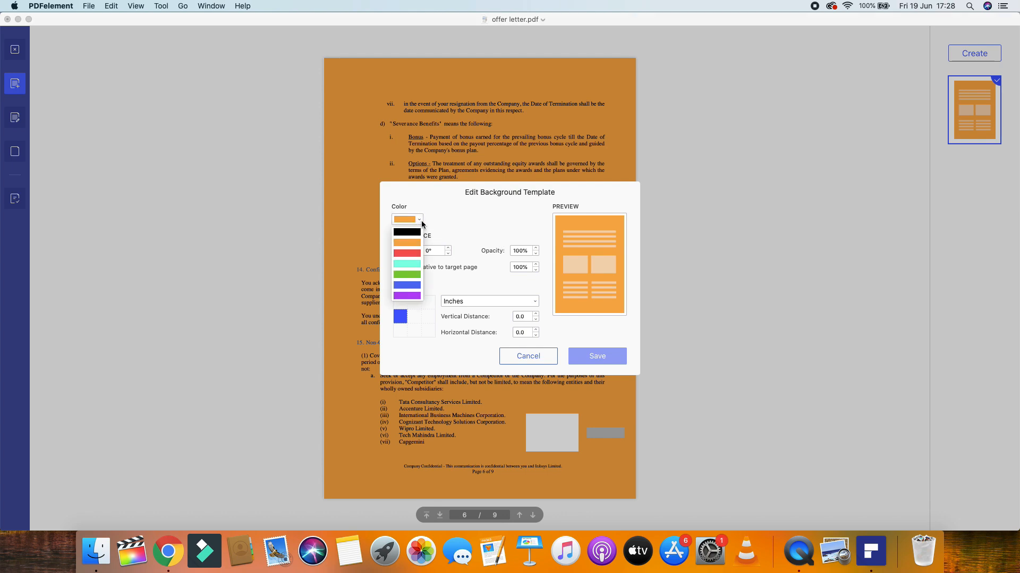
pyautogui.click(412, 264)
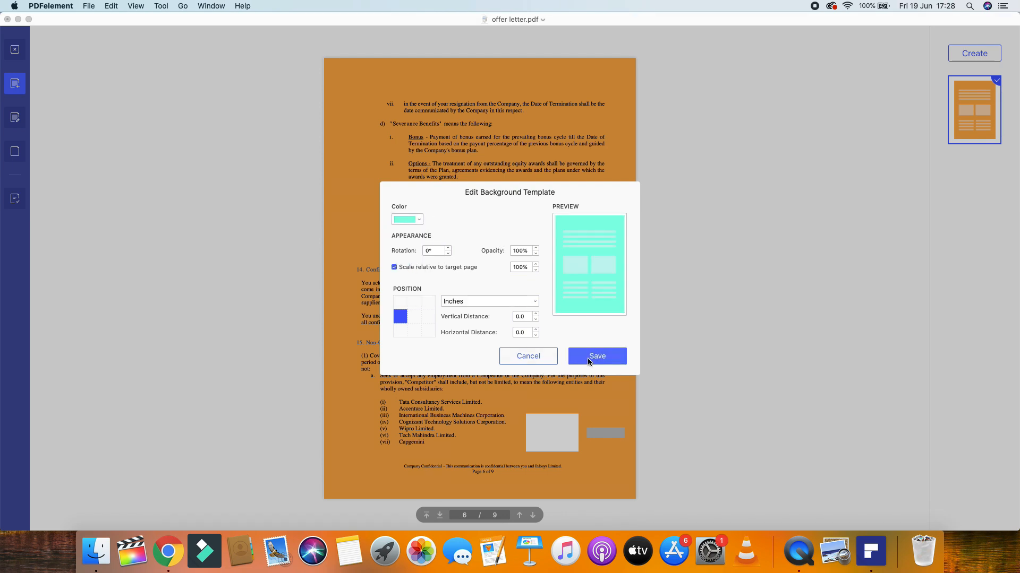
pyautogui.click(536, 254)
pyautogui.click(535, 253)
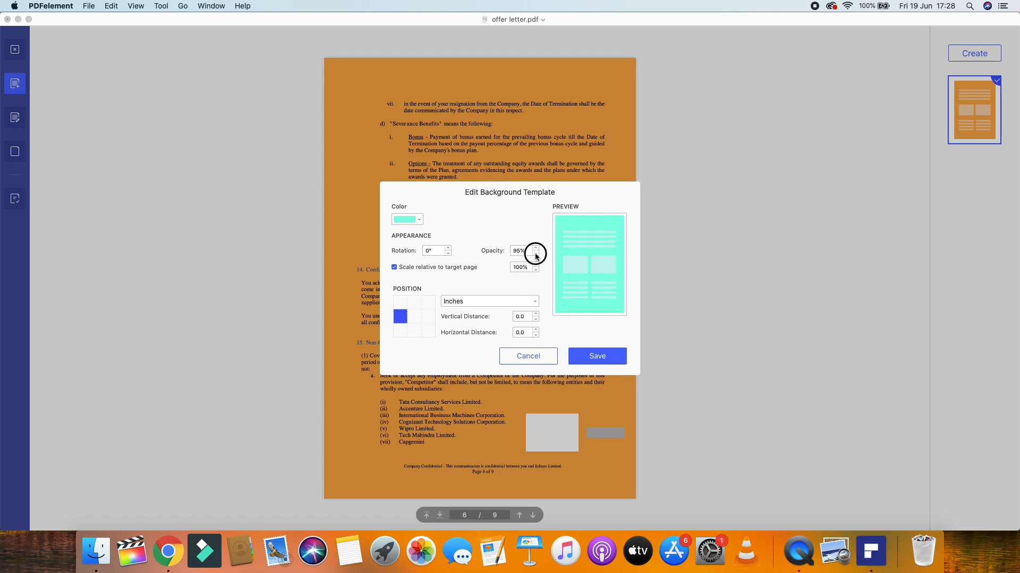
pyautogui.click(597, 356)
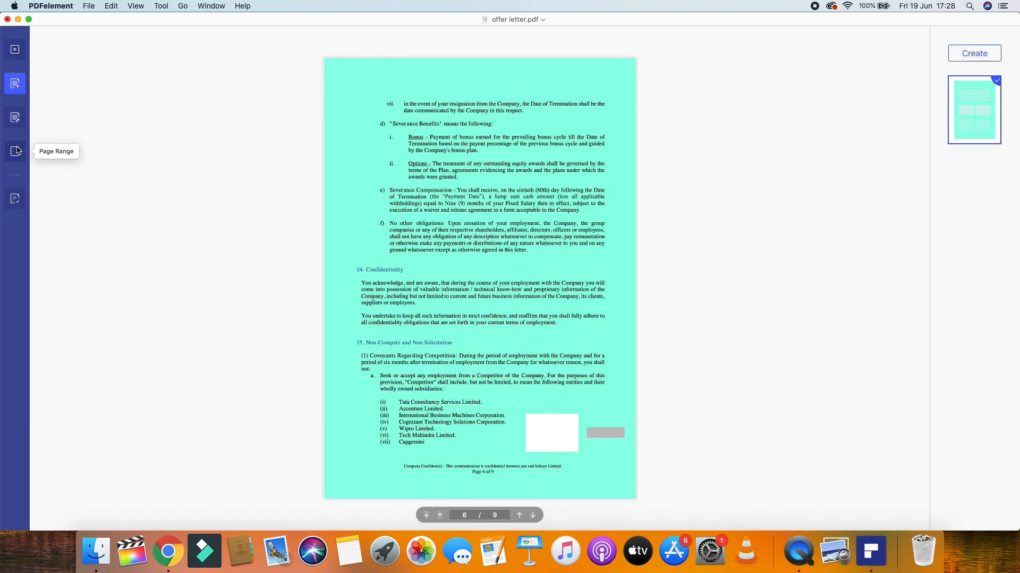
pyautogui.click(15, 49)
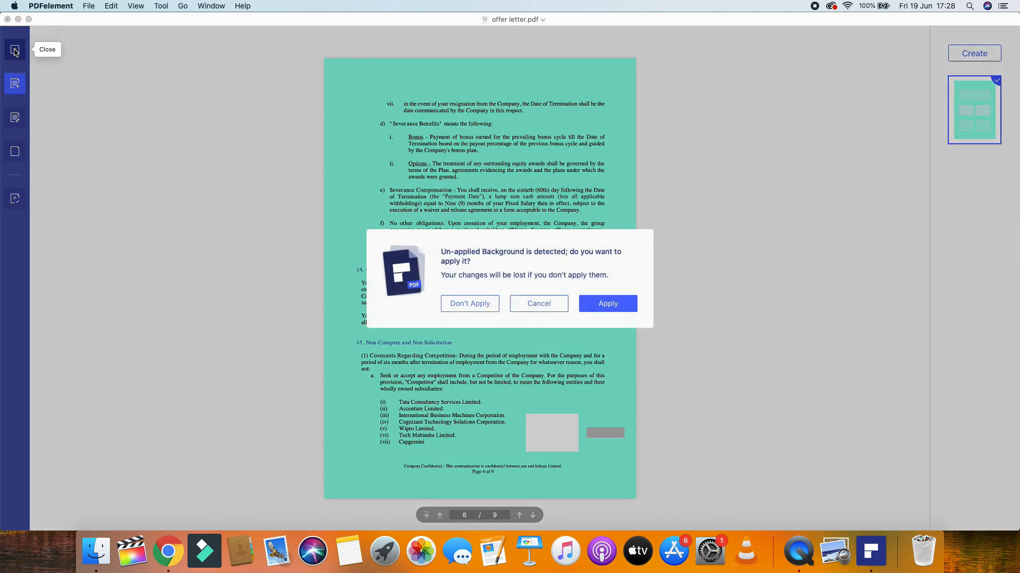
pyautogui.click(471, 307)
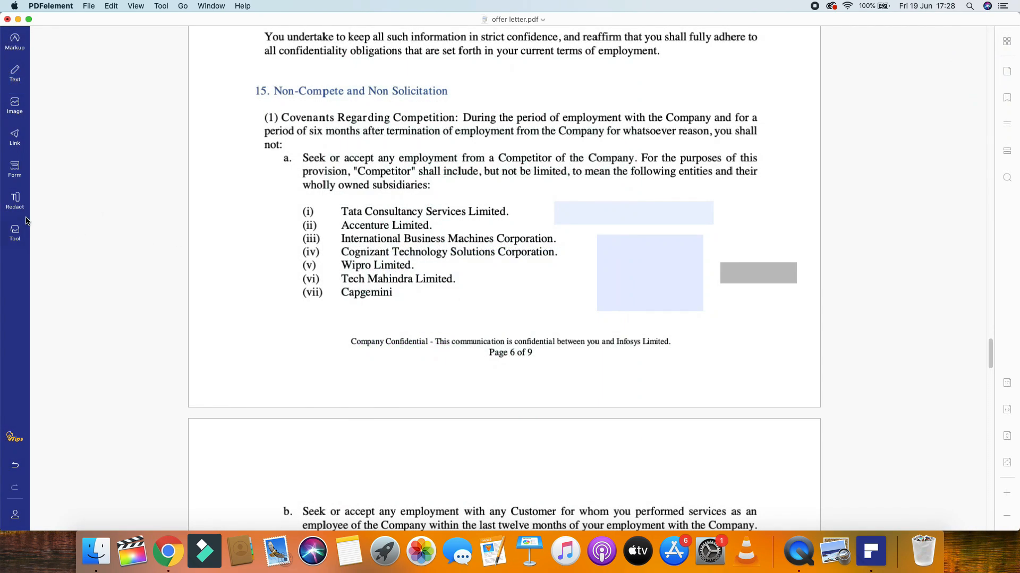
# Create a text watermark template reading "confidential" with the default 45° rotation and save it
pyautogui.click(16, 234)
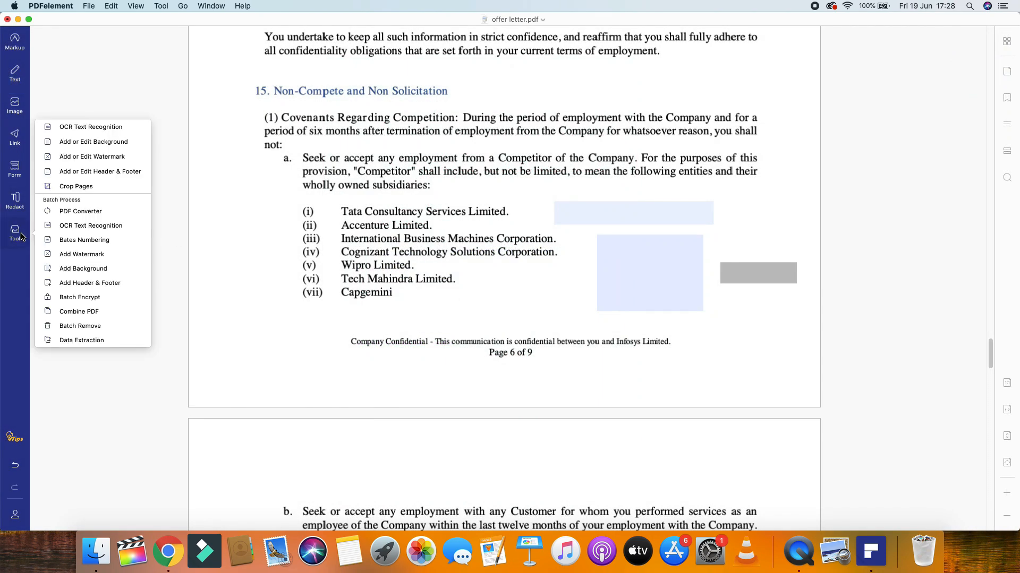
pyautogui.click(90, 157)
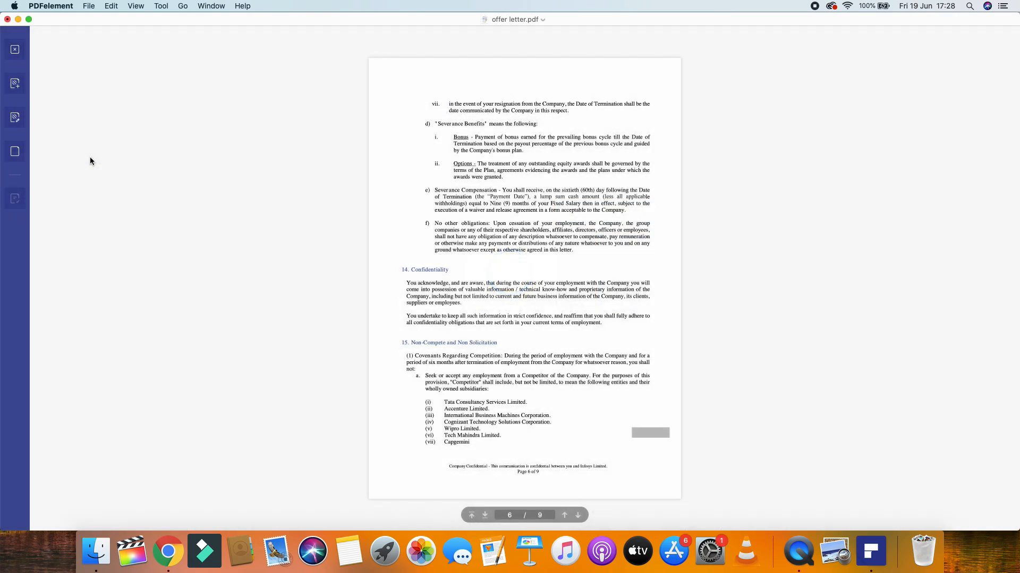
pyautogui.click(15, 84)
pyautogui.click(952, 54)
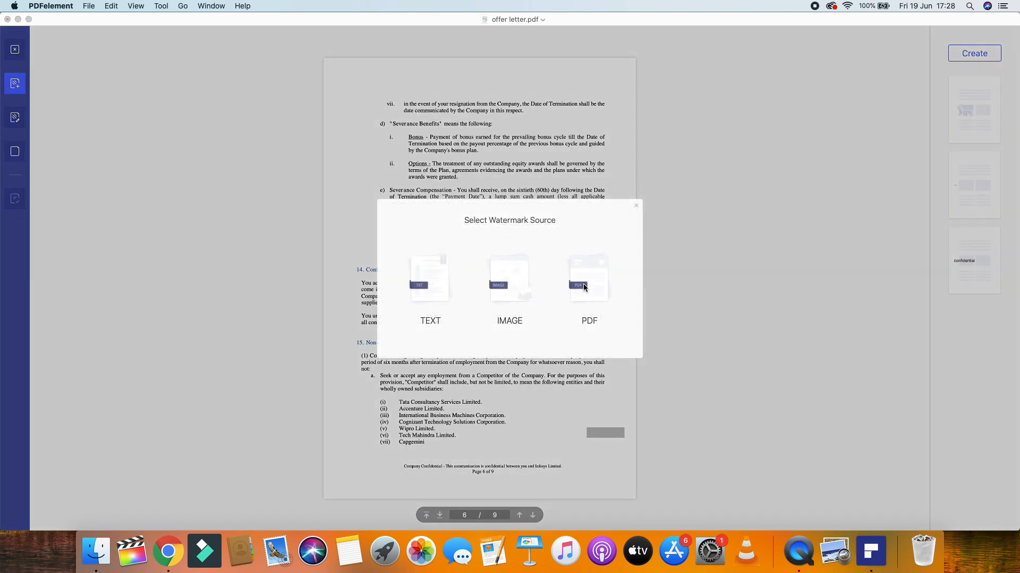
pyautogui.click(432, 288)
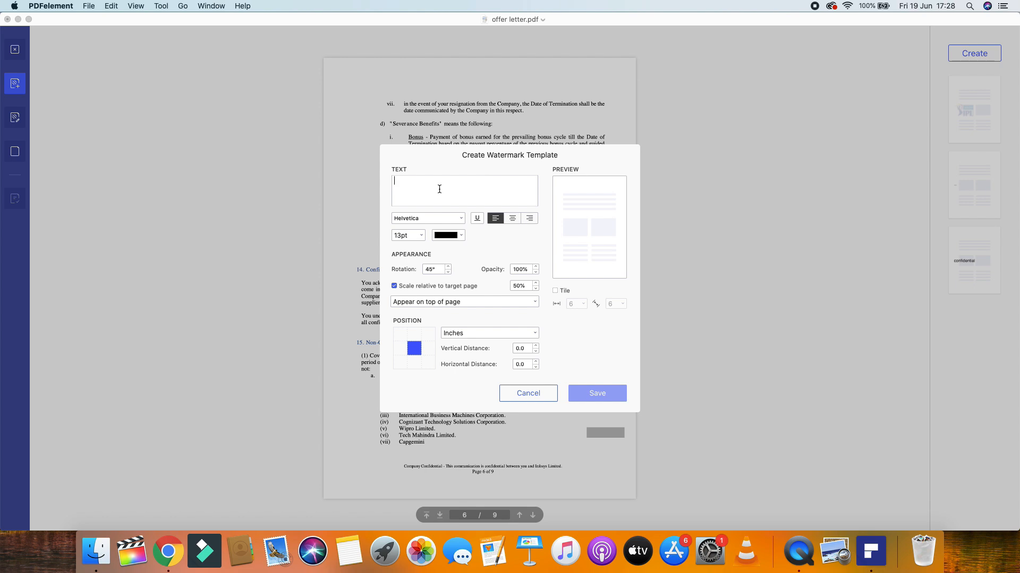
pyautogui.write('con')
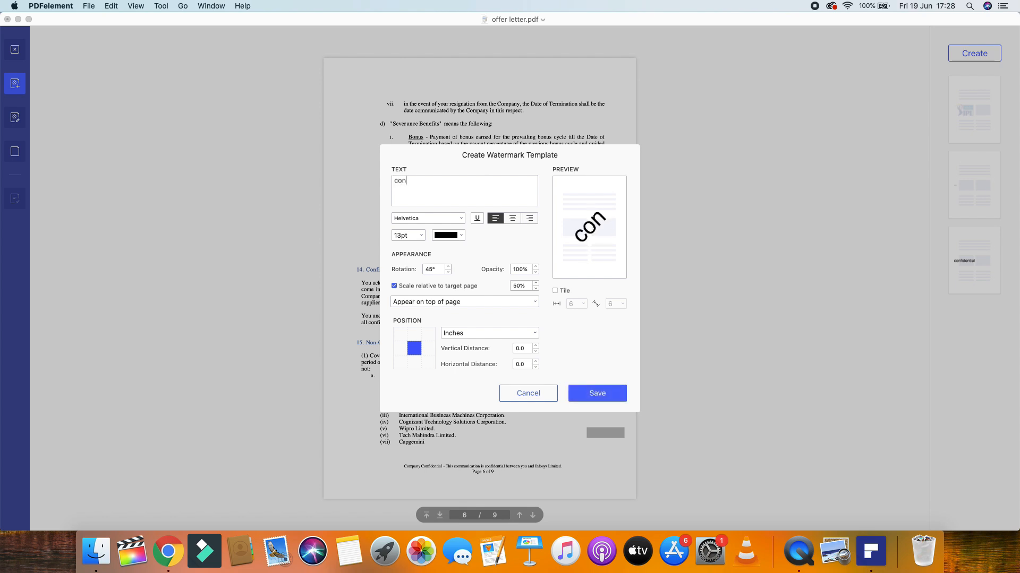
pyautogui.write('fidential')
pyautogui.click(597, 393)
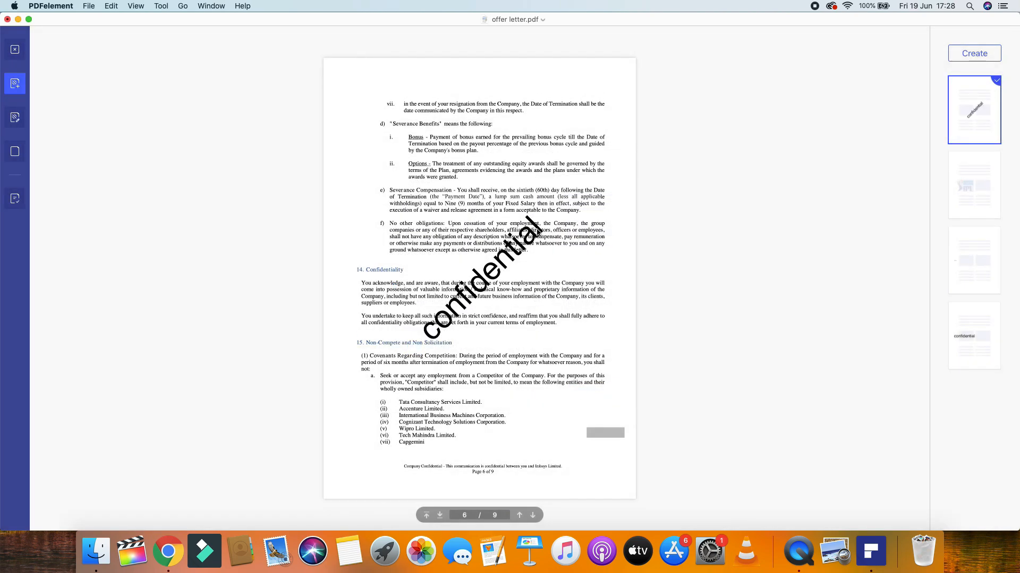
# Lower the opacity of the diagonal "confidential" watermark template, save it, and close the watermark editor without applying the watermark
pyautogui.click(965, 140)
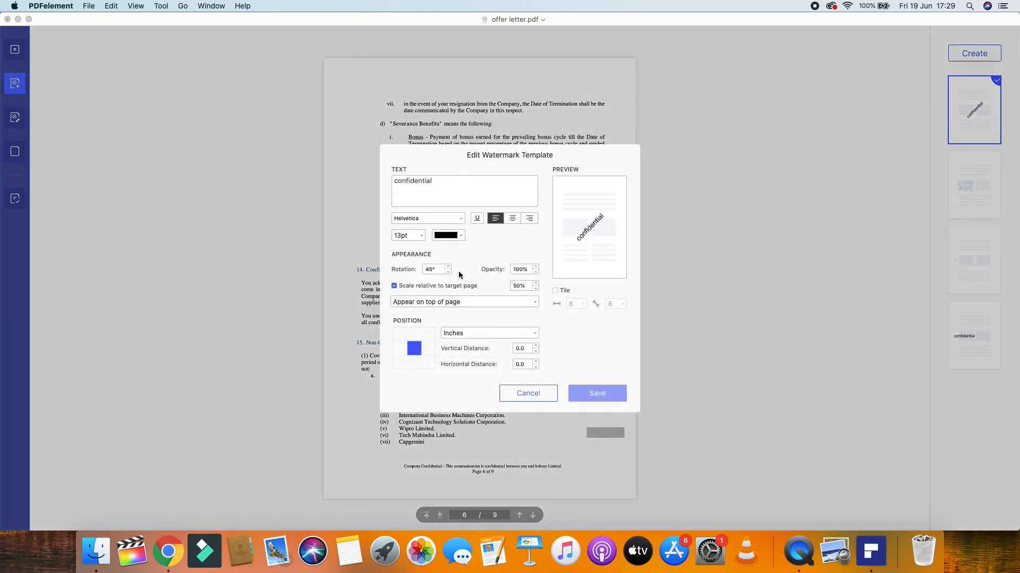
pyautogui.click(536, 273)
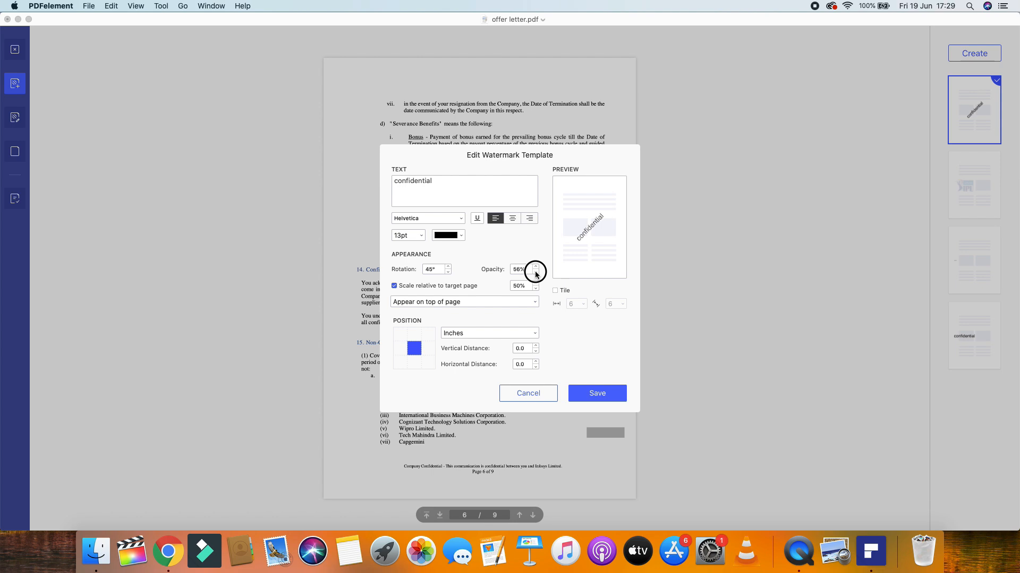
pyautogui.click(535, 272)
pyautogui.click(593, 392)
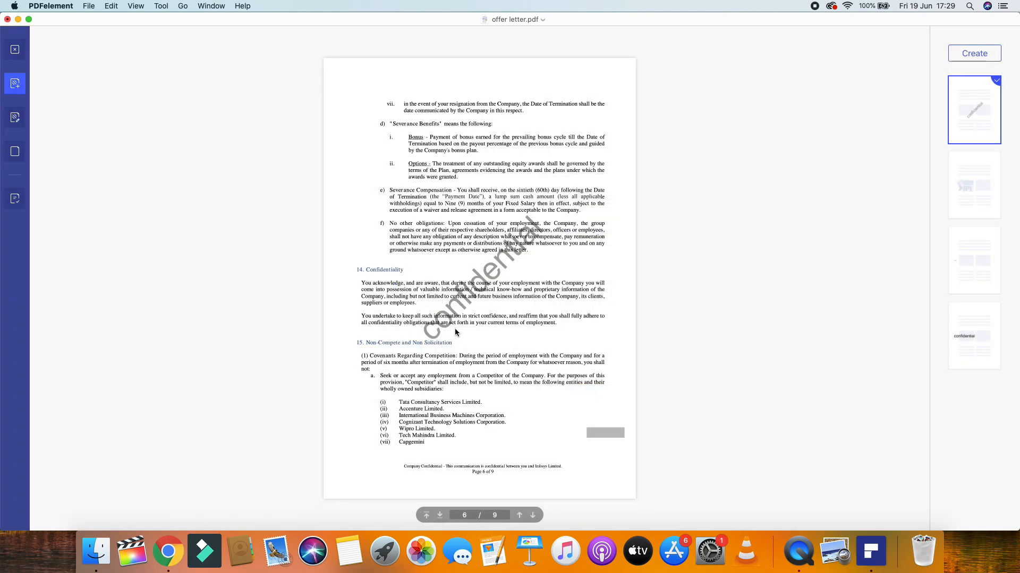
pyautogui.click(15, 50)
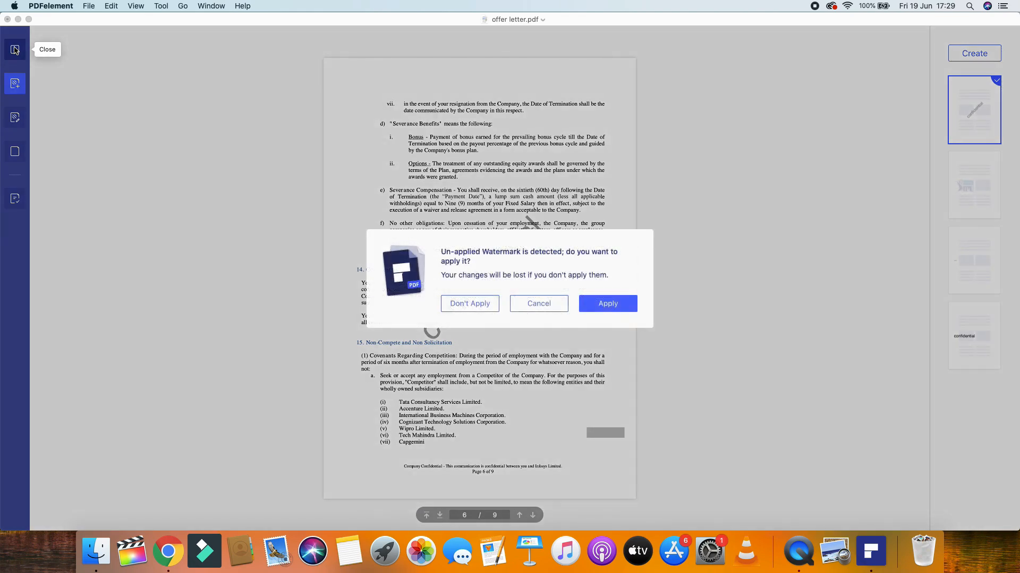
pyautogui.click(469, 303)
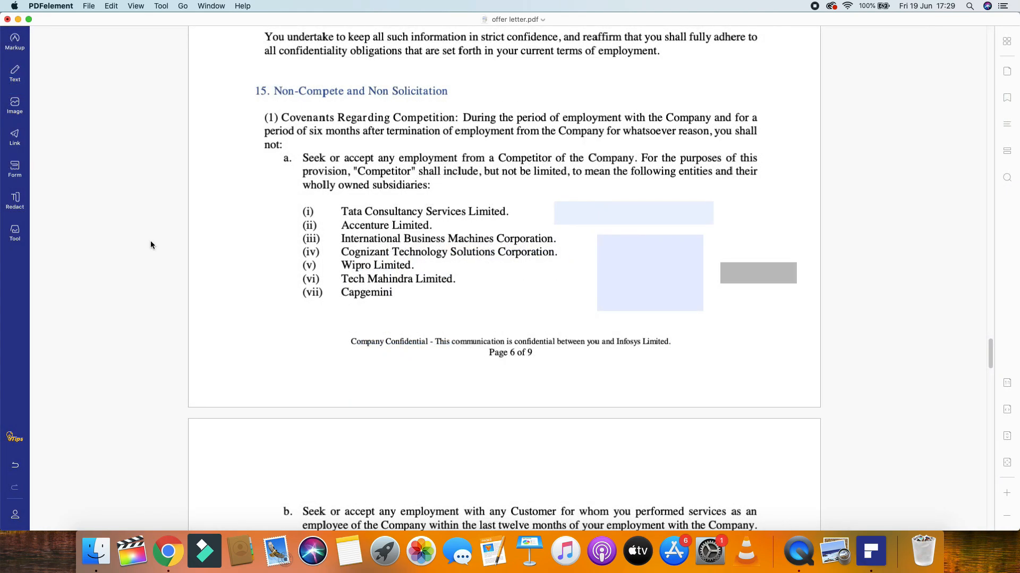
# View the settings for a new header and footer template, cancel them and close the header and footer editor
pyautogui.click(17, 234)
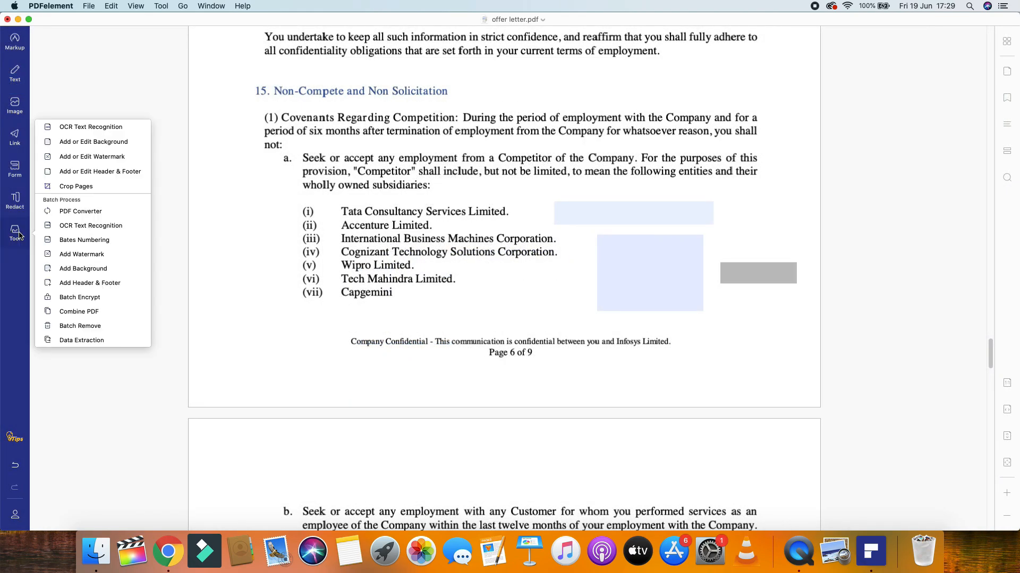
pyautogui.click(89, 171)
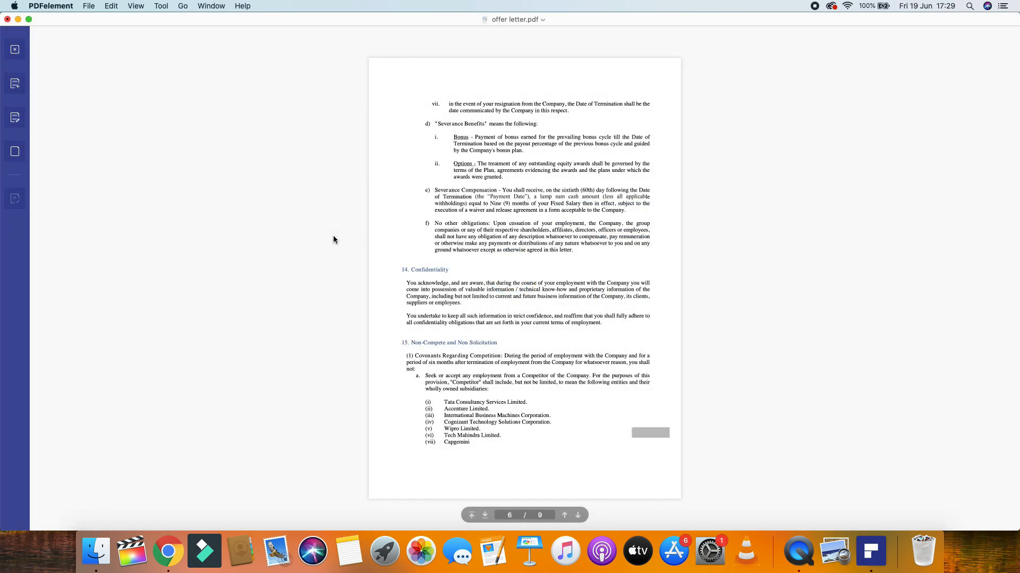
pyautogui.click(15, 84)
pyautogui.click(958, 53)
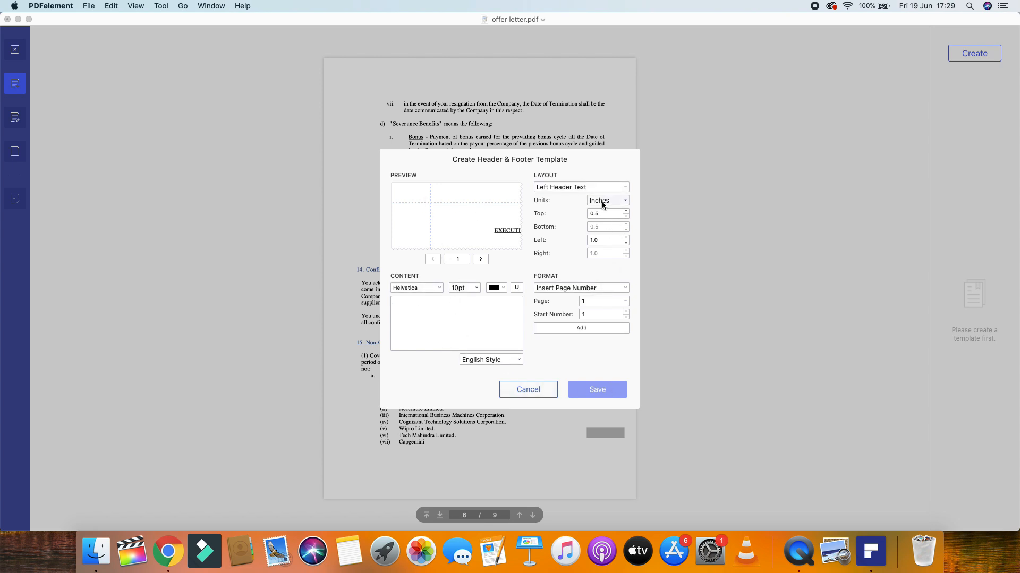
pyautogui.click(527, 390)
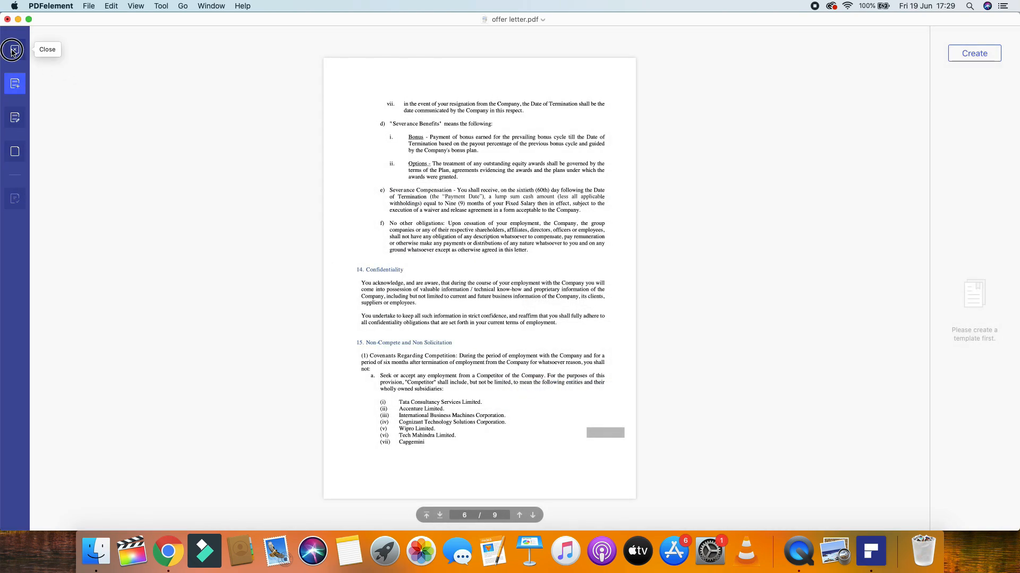
pyautogui.click(15, 50)
# Export the offer letter PDF to Word, saving it as offer letter.docx on the Desktop
pyautogui.click(21, 236)
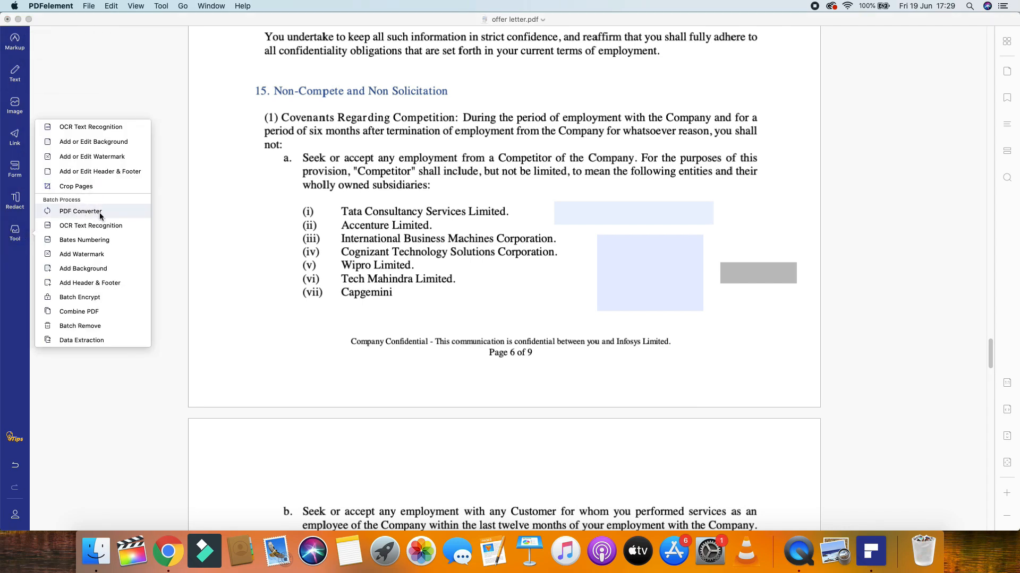
pyautogui.click(111, 6)
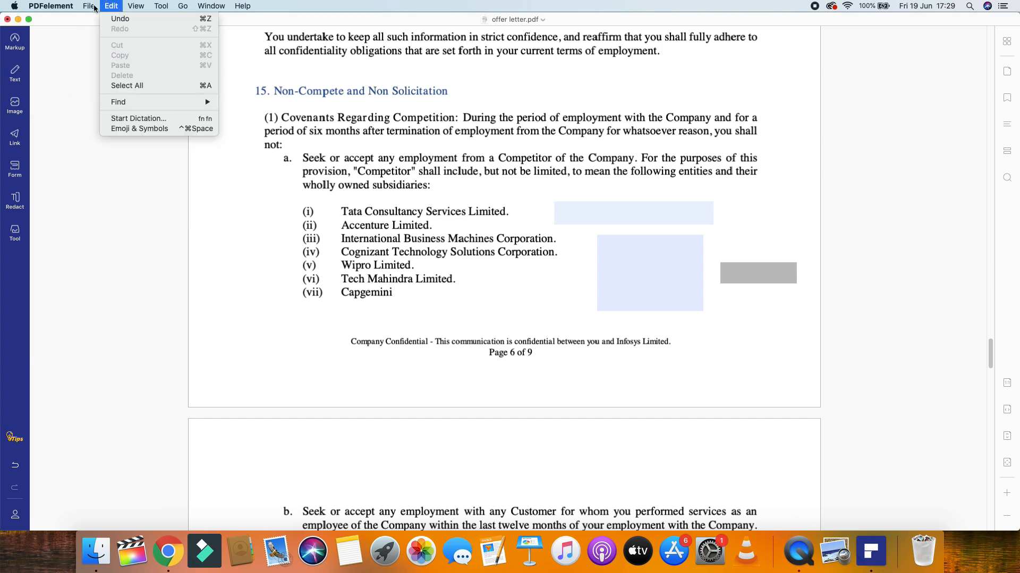
pyautogui.moveTo(88, 7)
pyautogui.moveTo(110, 123)
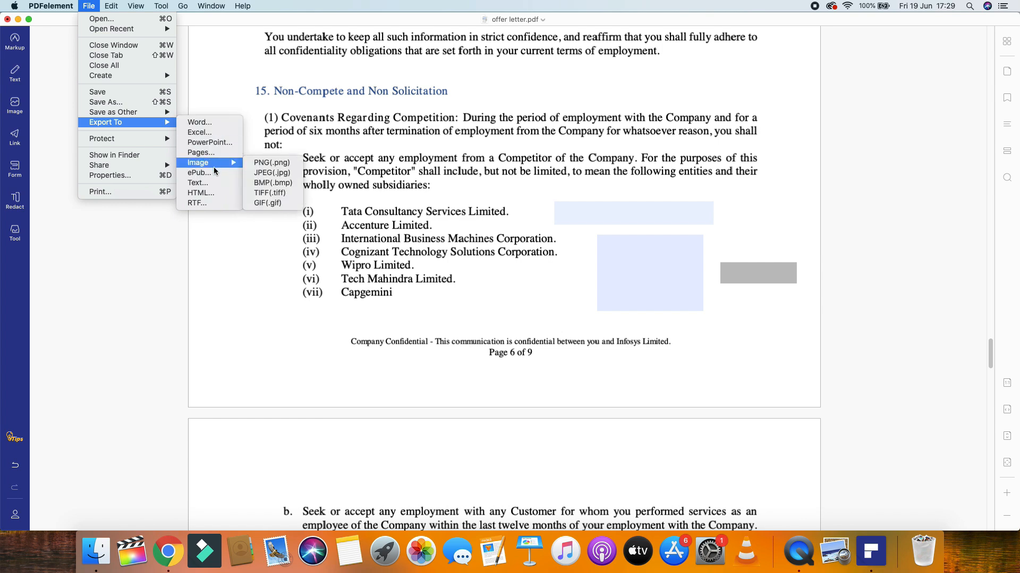
pyautogui.click(209, 122)
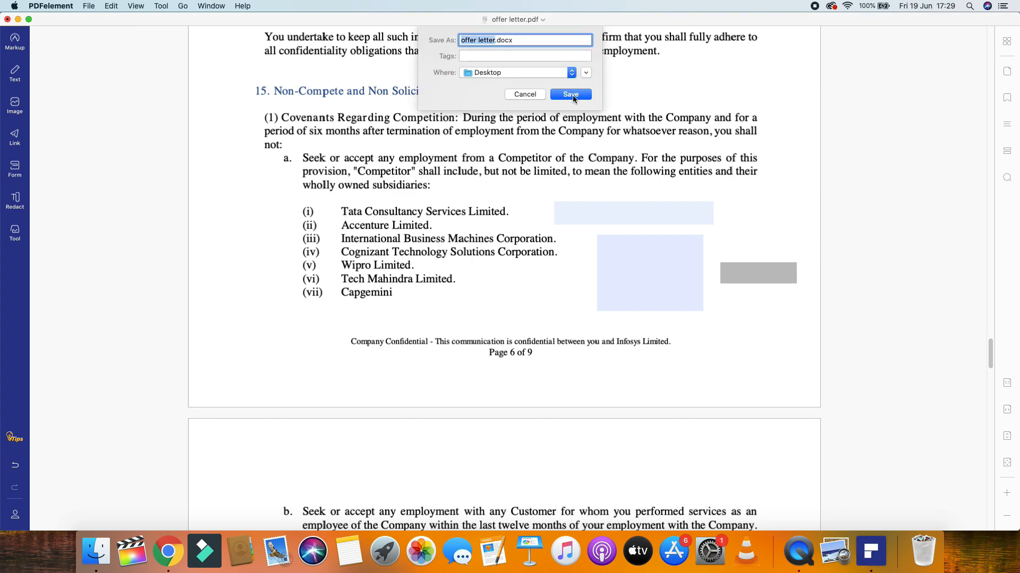
pyautogui.click(572, 95)
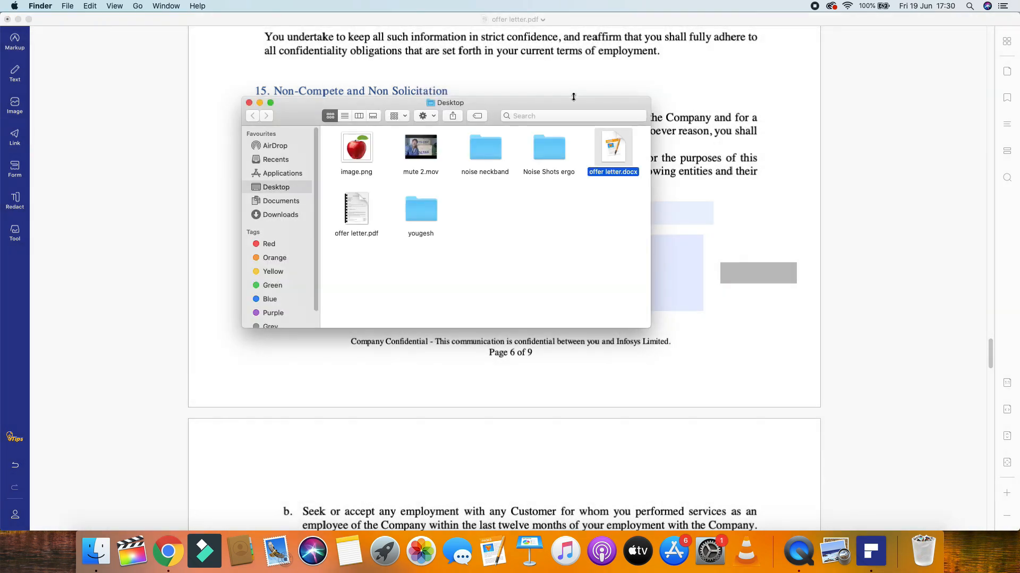
# Check offer letter.pdf and the exported offer letter.docx in the Desktop folder, and close the folder window
pyautogui.click(360, 235)
pyautogui.click(612, 167)
pyautogui.click(249, 103)
# View the Encrypt with Password settings for the offer letter and cancel them without setting a password
pyautogui.click(92, 7)
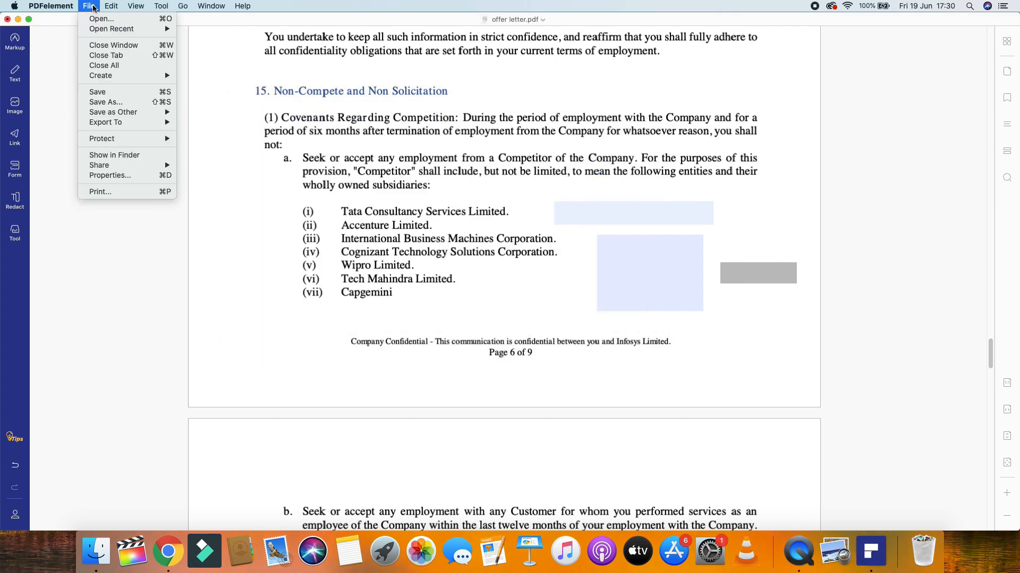
pyautogui.click(131, 249)
pyautogui.click(91, 7)
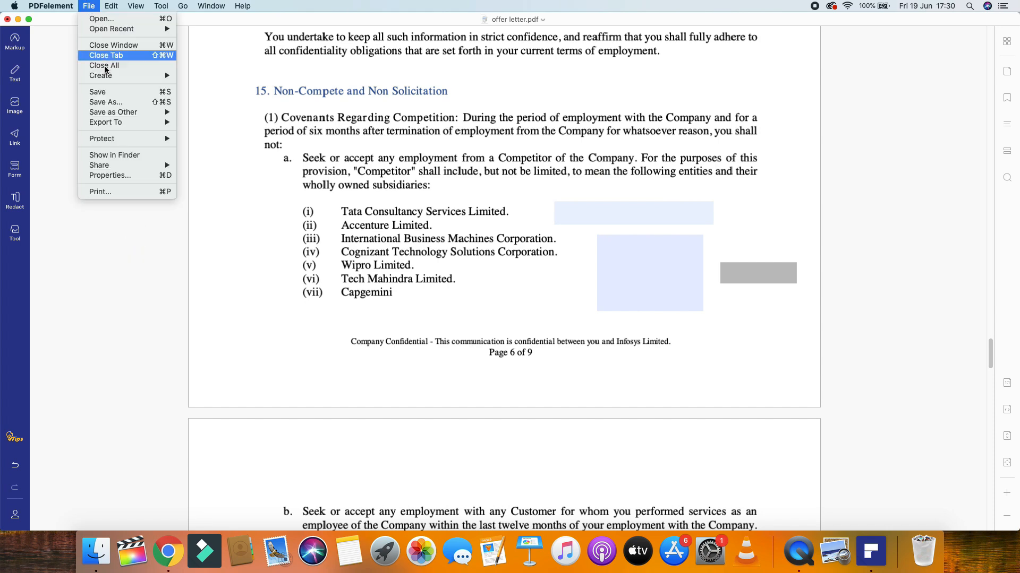
pyautogui.moveTo(110, 123)
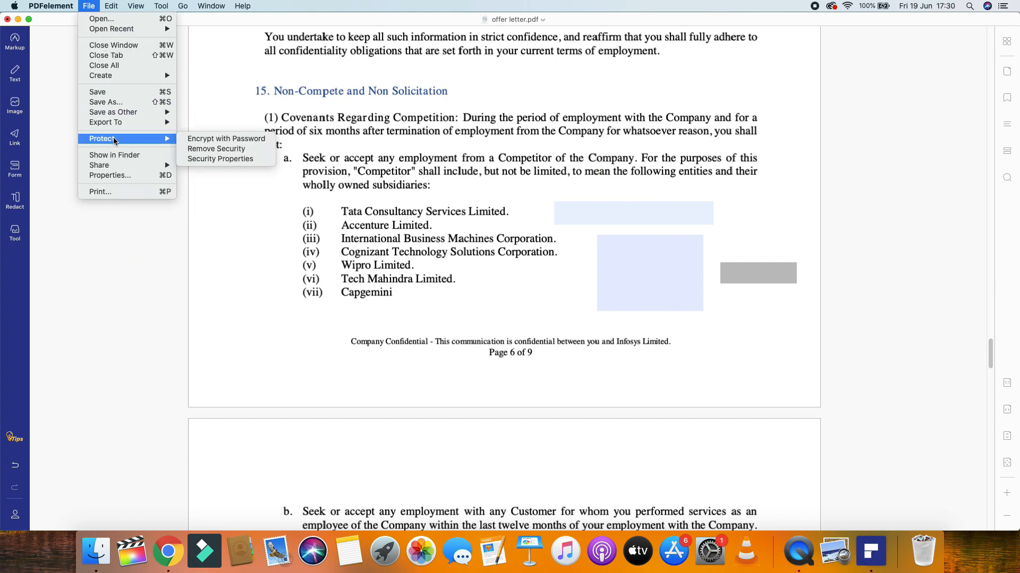
pyautogui.click(216, 139)
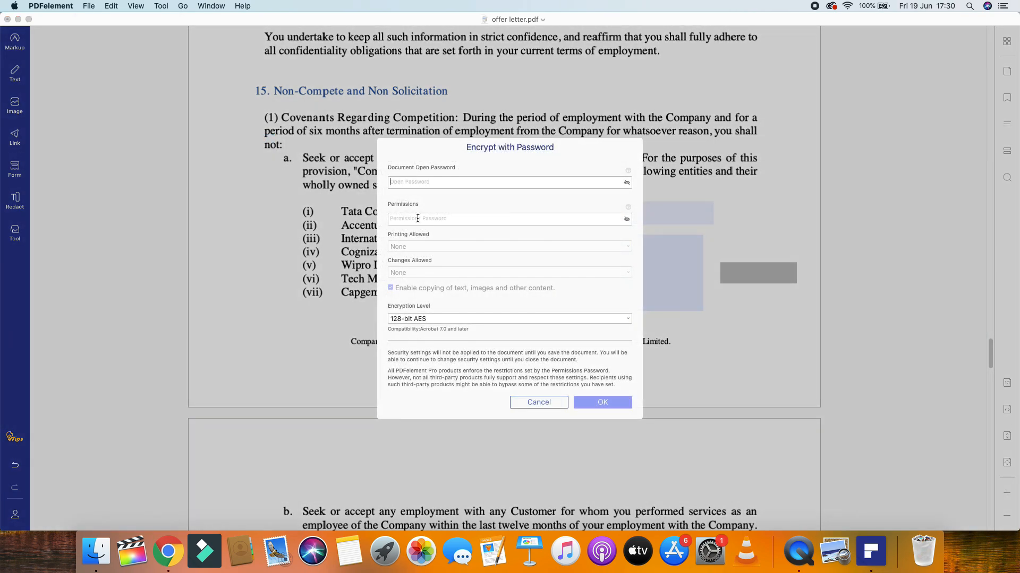
pyautogui.click(539, 403)
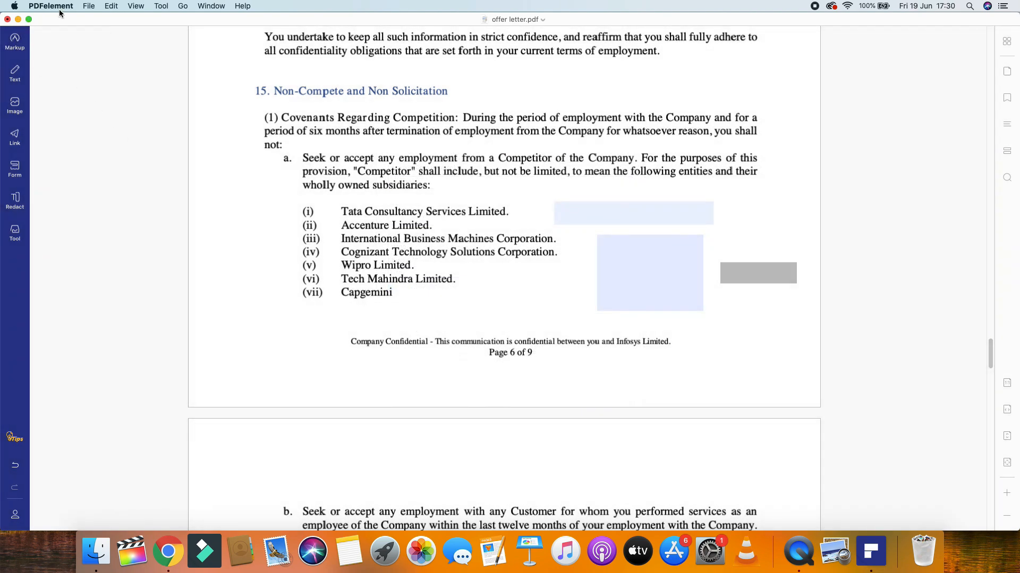
pyautogui.click(89, 6)
pyautogui.moveTo(106, 139)
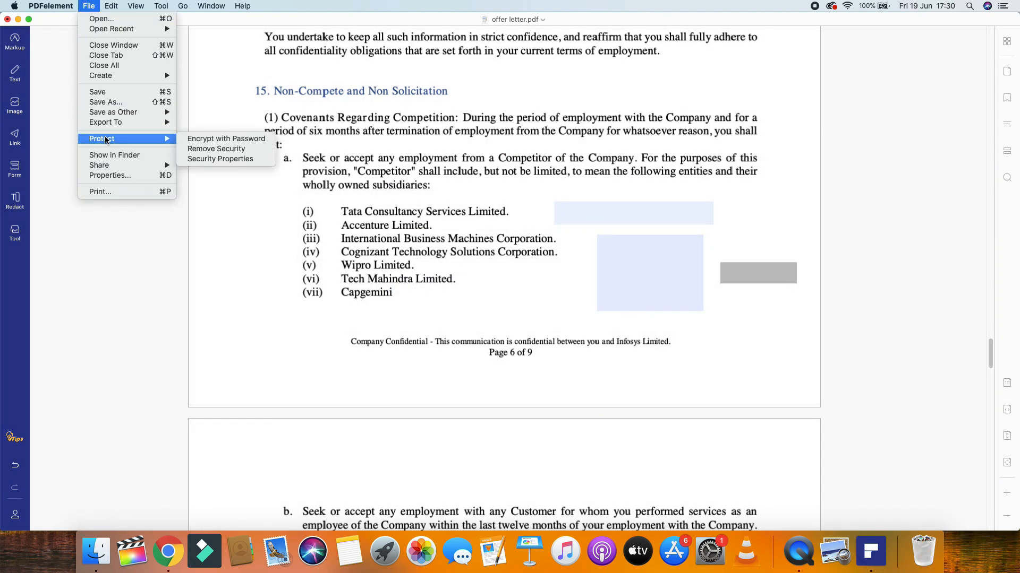
pyautogui.moveTo(115, 10)
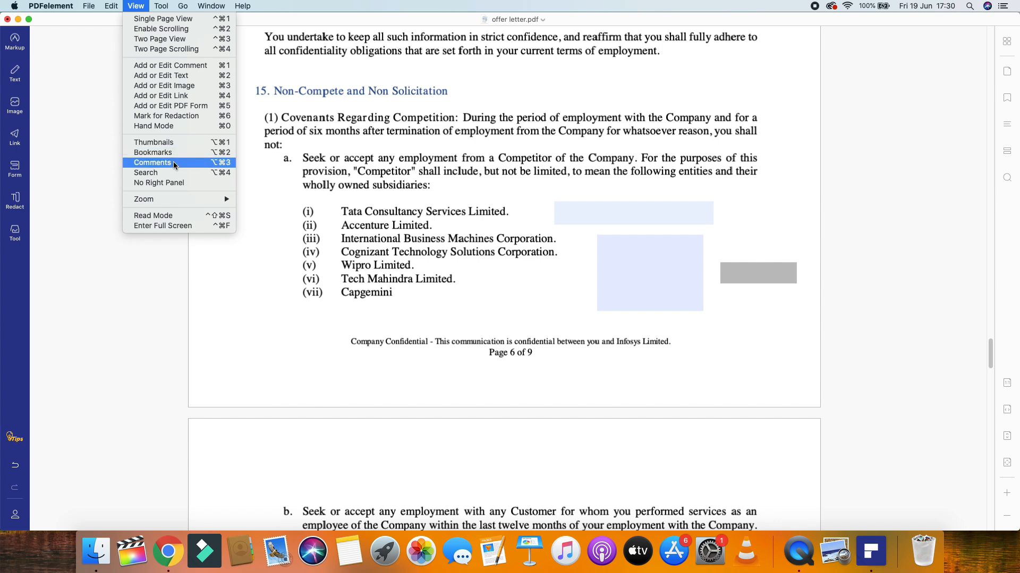
pyautogui.moveTo(179, 202)
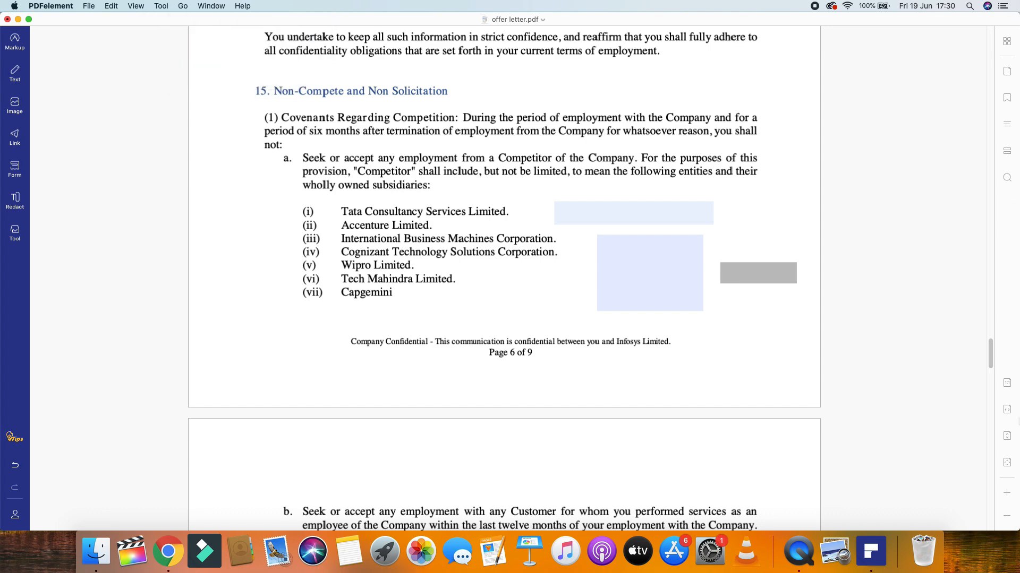
# Zoom the offer letter in and back out to 200%, and look through the pages to section 16, Other terms and conditions
pyautogui.click(1006, 493)
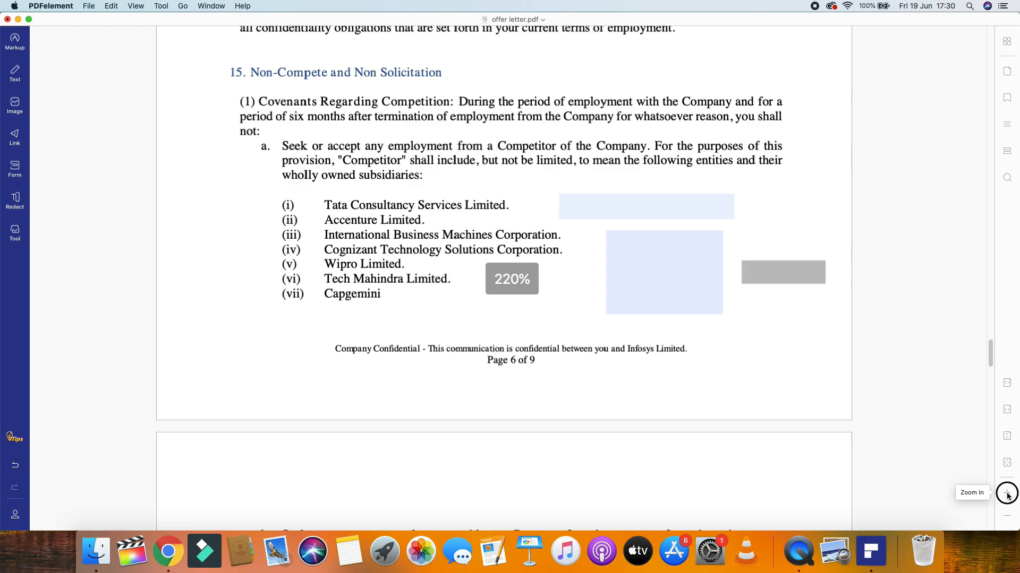
pyautogui.click(1007, 495)
pyautogui.click(1008, 514)
pyautogui.click(1007, 514)
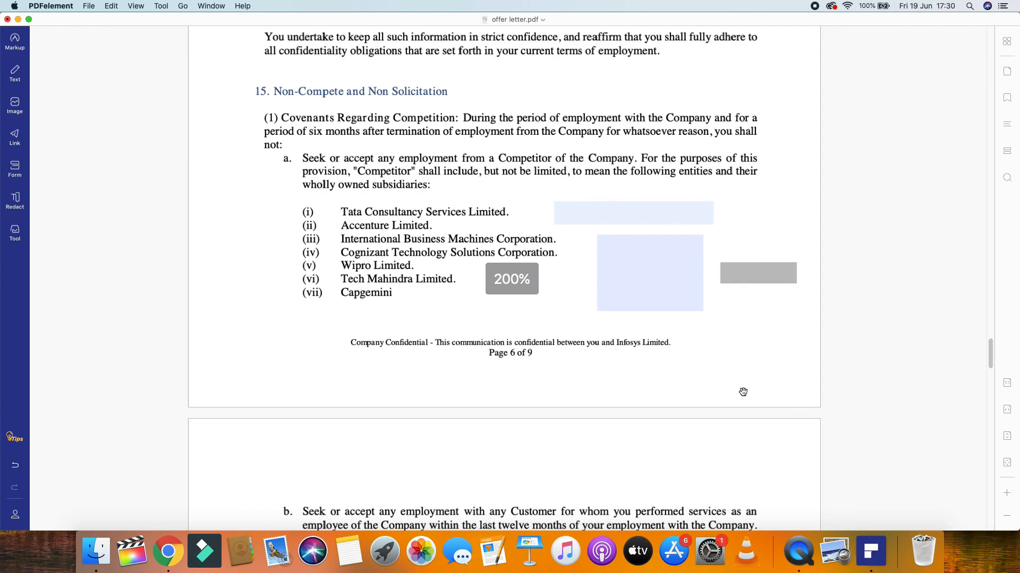
pyautogui.scroll(3, 701, 343)
pyautogui.scroll(-12, 700, 340)
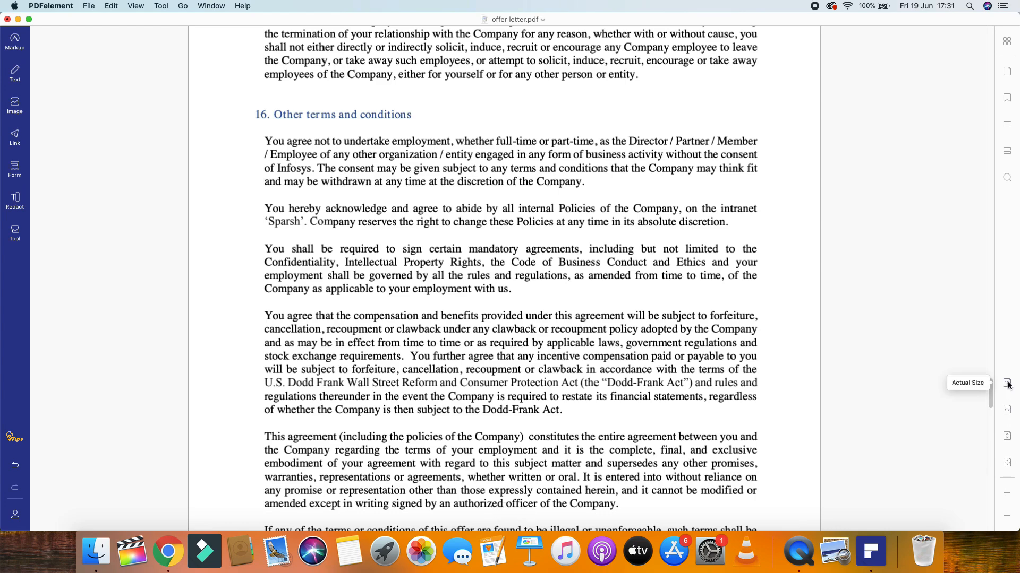
# View the offer letter's form fields, comments, bookmarks and page thumbnails one after another
pyautogui.click(1007, 154)
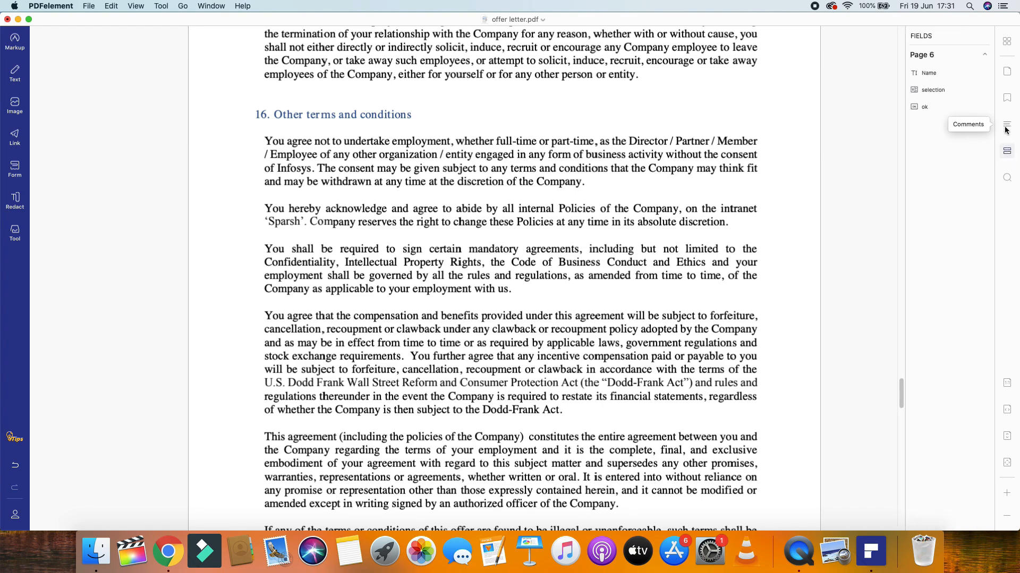
pyautogui.click(1006, 127)
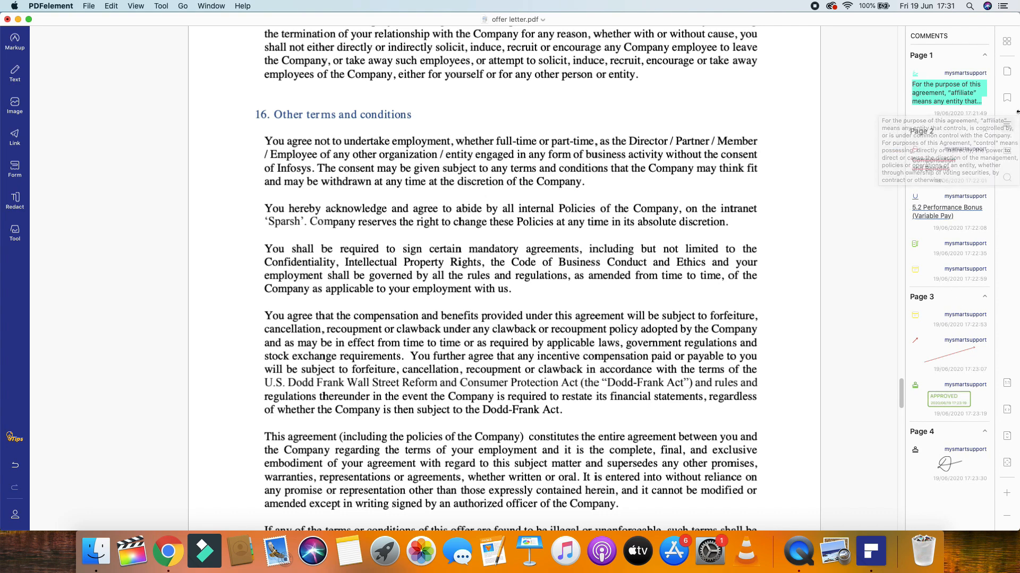
pyautogui.click(1007, 98)
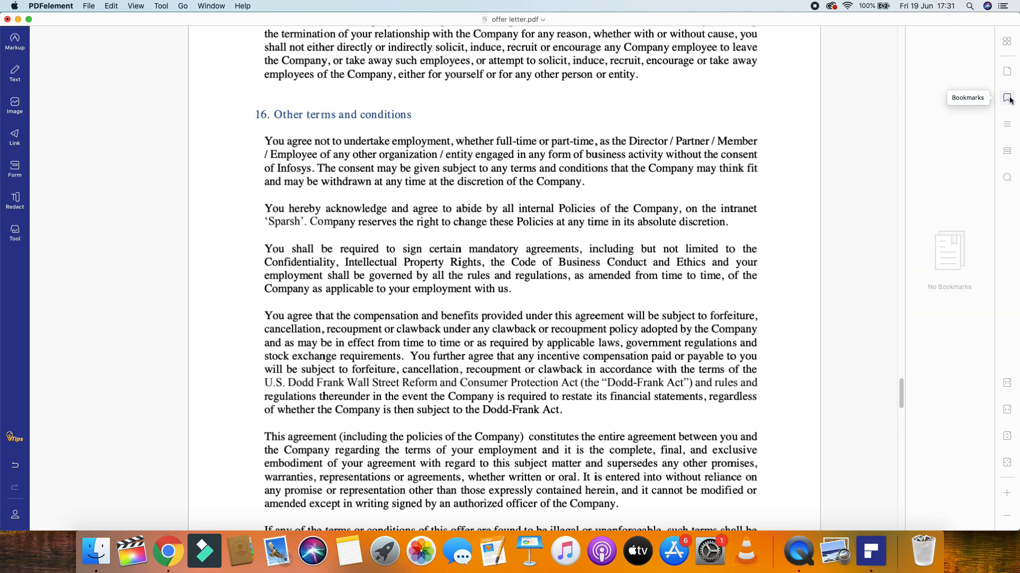
pyautogui.click(1007, 72)
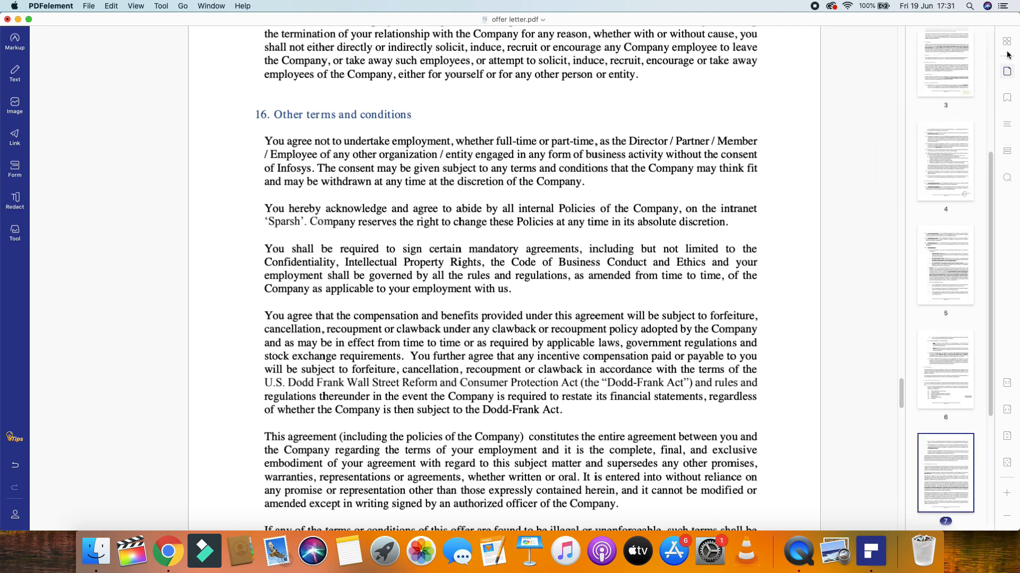
# Show all pages in the page organizer with enlarged thumbnails, and view the Page Range options without applying any
pyautogui.click(1006, 41)
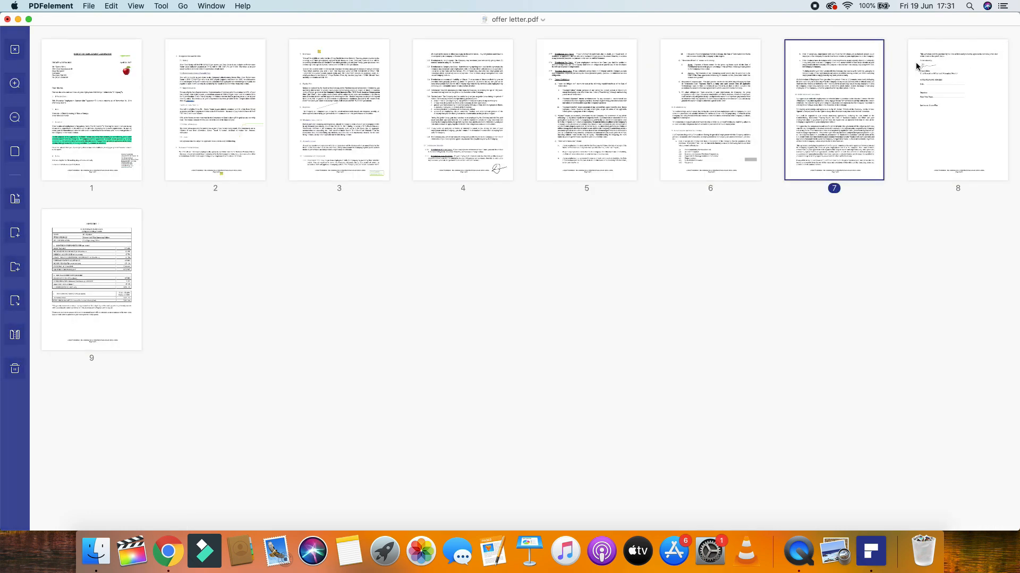
pyautogui.click(15, 85)
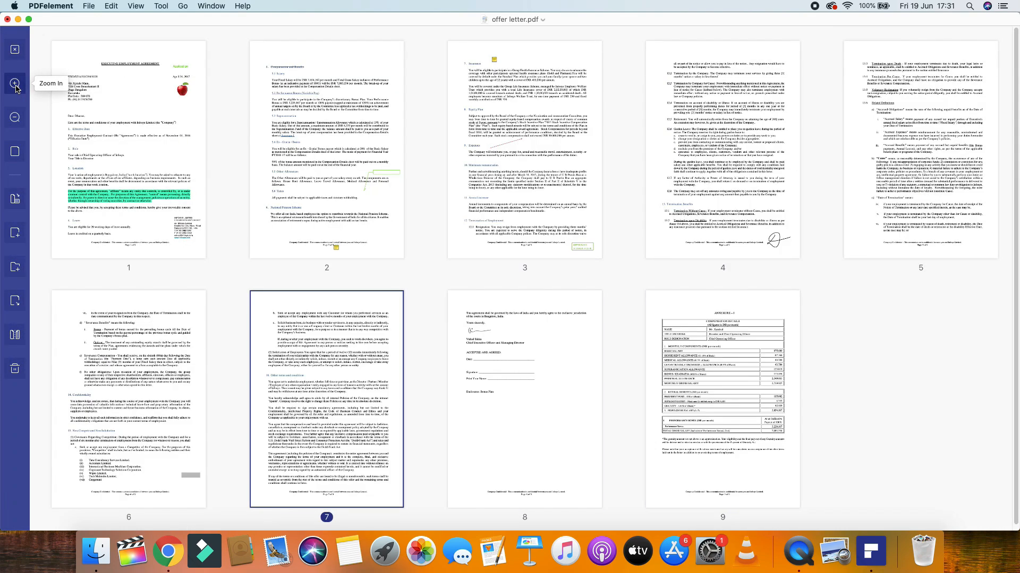
pyautogui.click(15, 117)
pyautogui.click(15, 83)
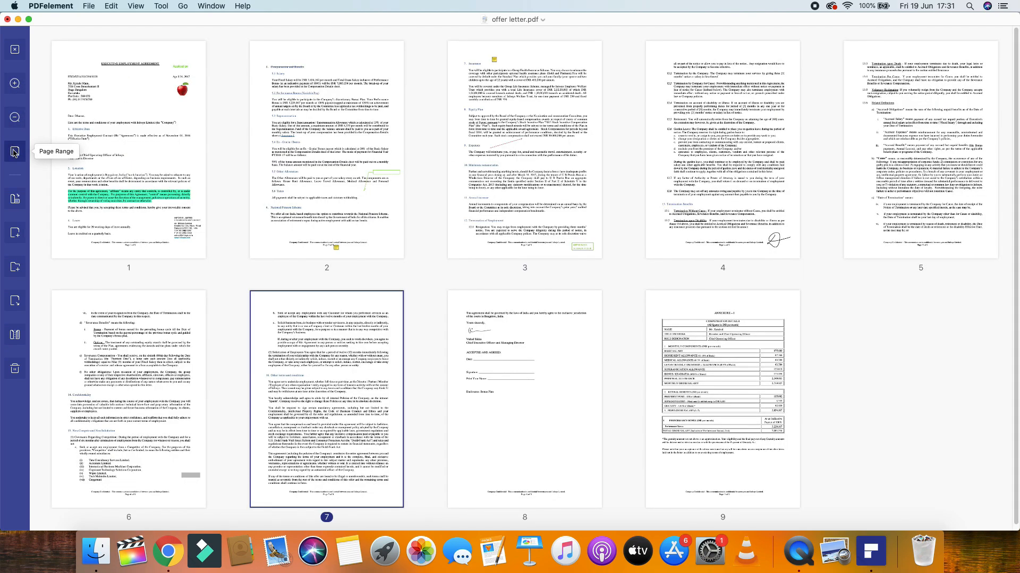
pyautogui.click(15, 153)
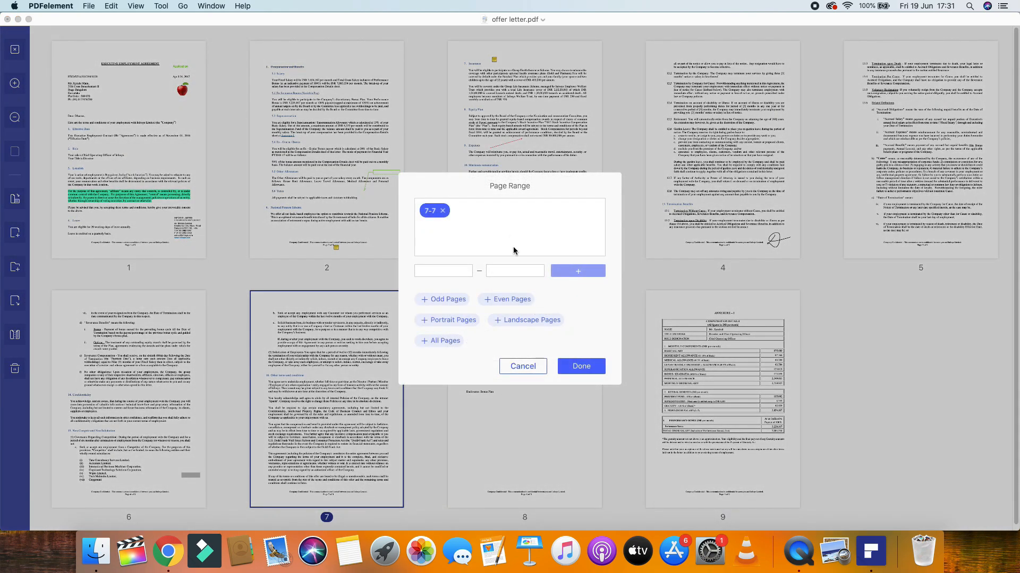
pyautogui.click(527, 374)
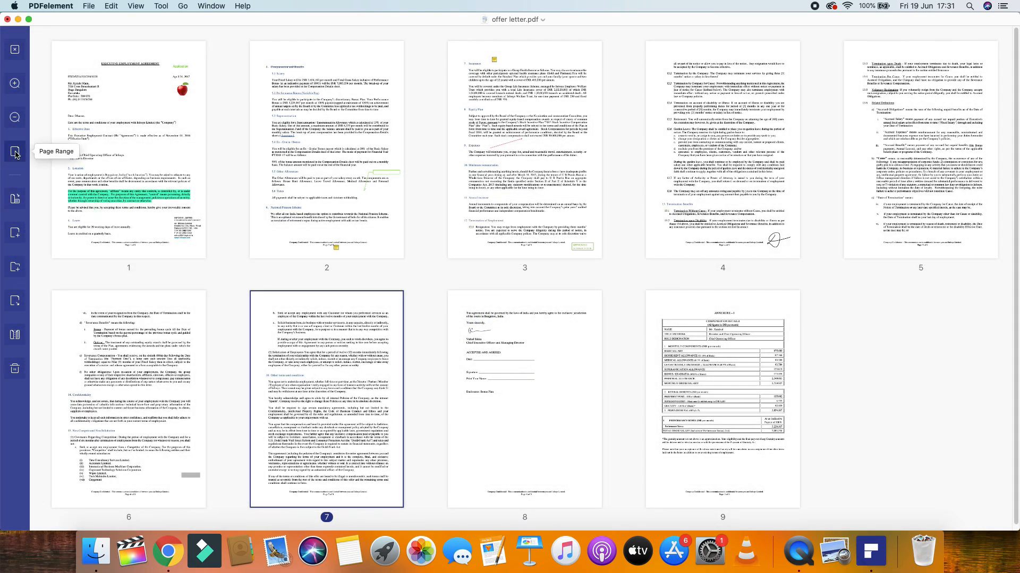
# Rotate page 7 four times through a full turn back to its upright orientation
pyautogui.click(15, 200)
pyautogui.click(15, 200)
pyautogui.click(14, 199)
pyautogui.click(15, 200)
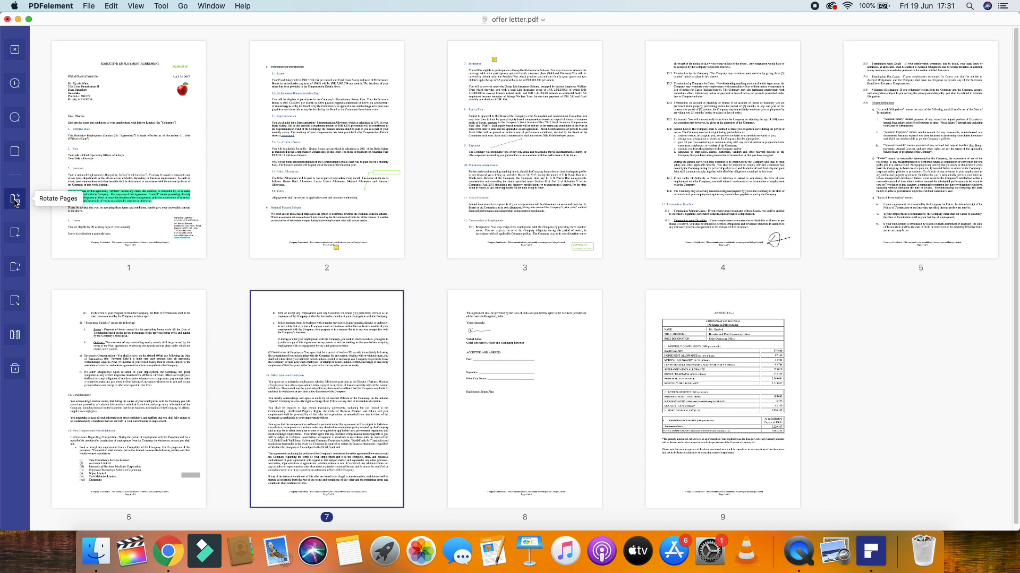
# Insert a blank page after page 7, and view the file selection for inserting pages from another PDF, cancelling it
pyautogui.click(16, 234)
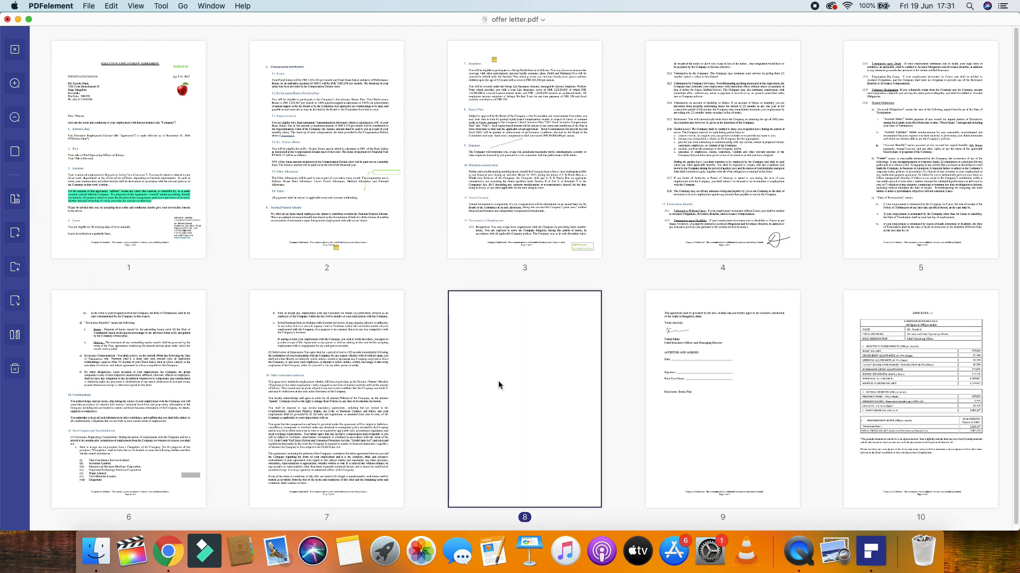
pyautogui.click(13, 273)
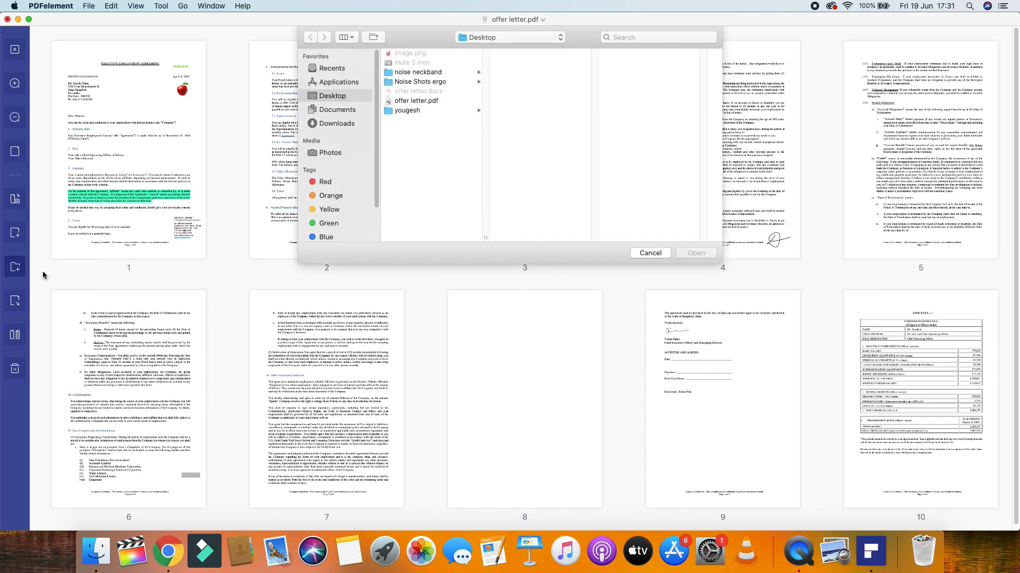
pyautogui.click(650, 253)
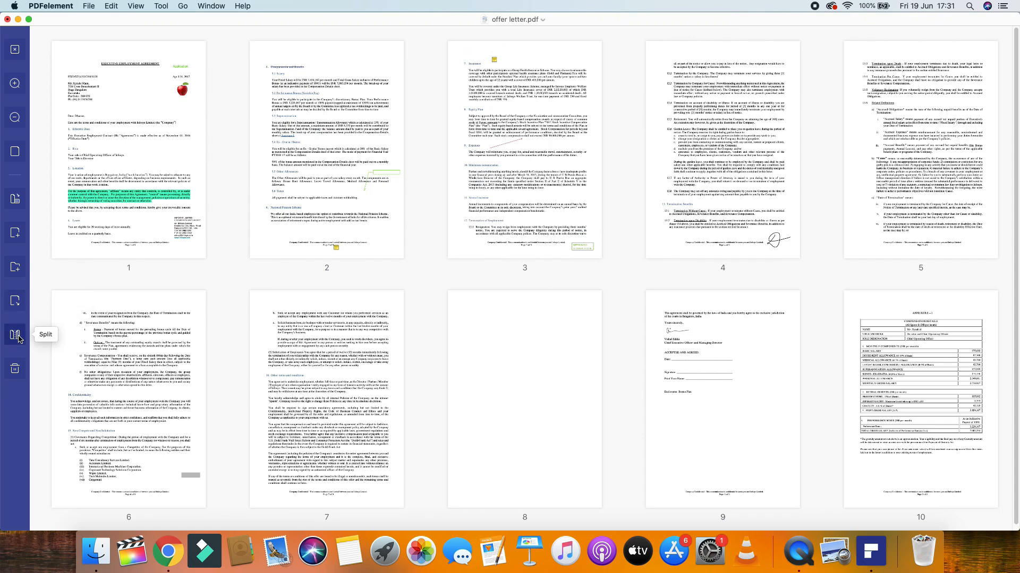
# Delete the blank page 8 from the offer letter
pyautogui.click(519, 346)
pyautogui.click(16, 370)
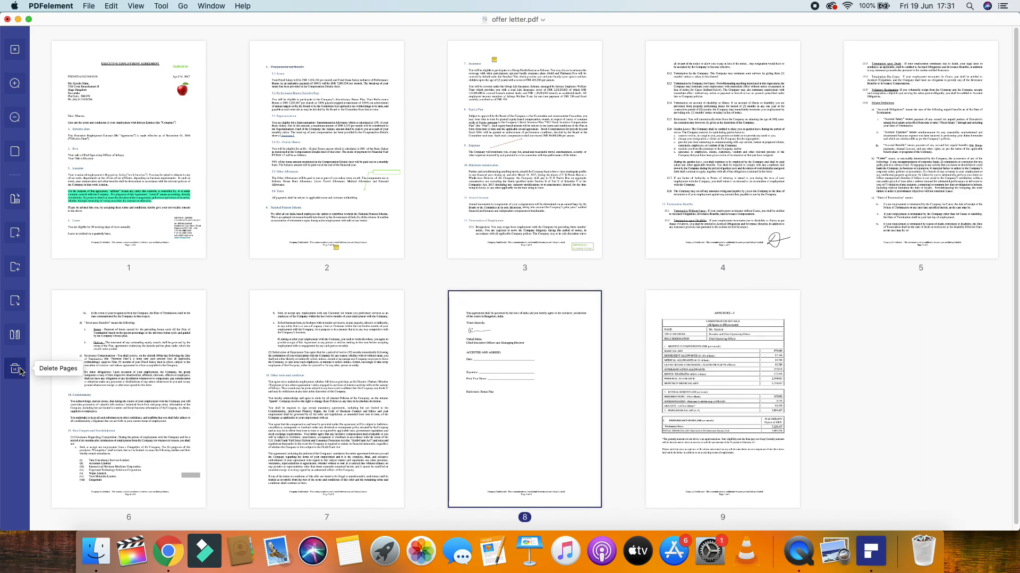